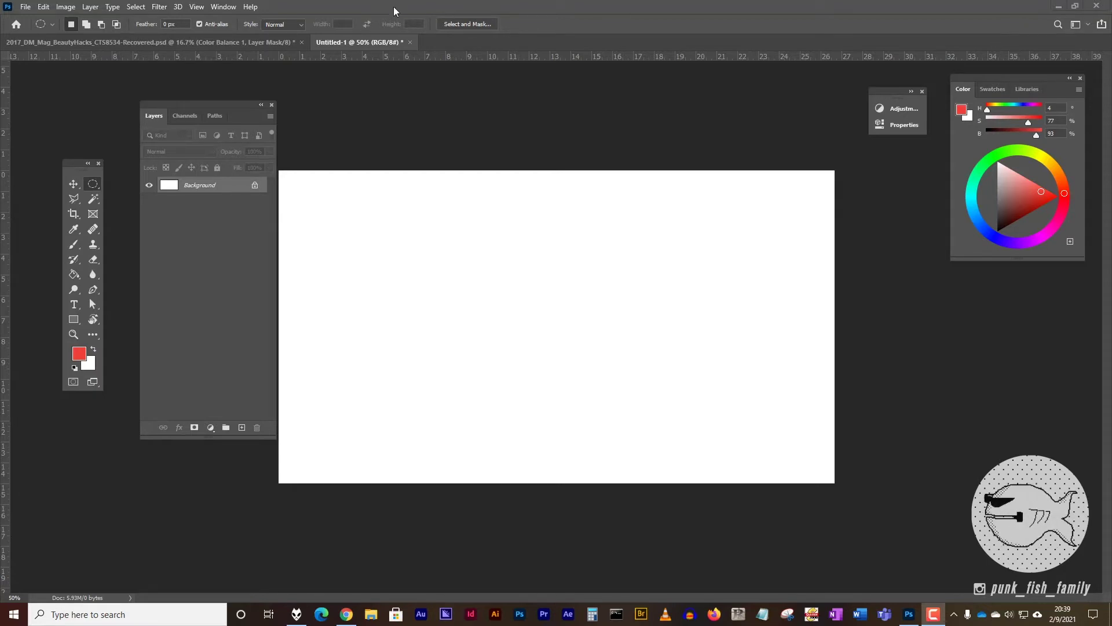
Step: Drop the circular selection and move the Layers panel and the toolbox aside to free space around the canvas
{"action": "left_click_drag", "start_coordinate": [204, 102], "coordinate": [189, 103]}
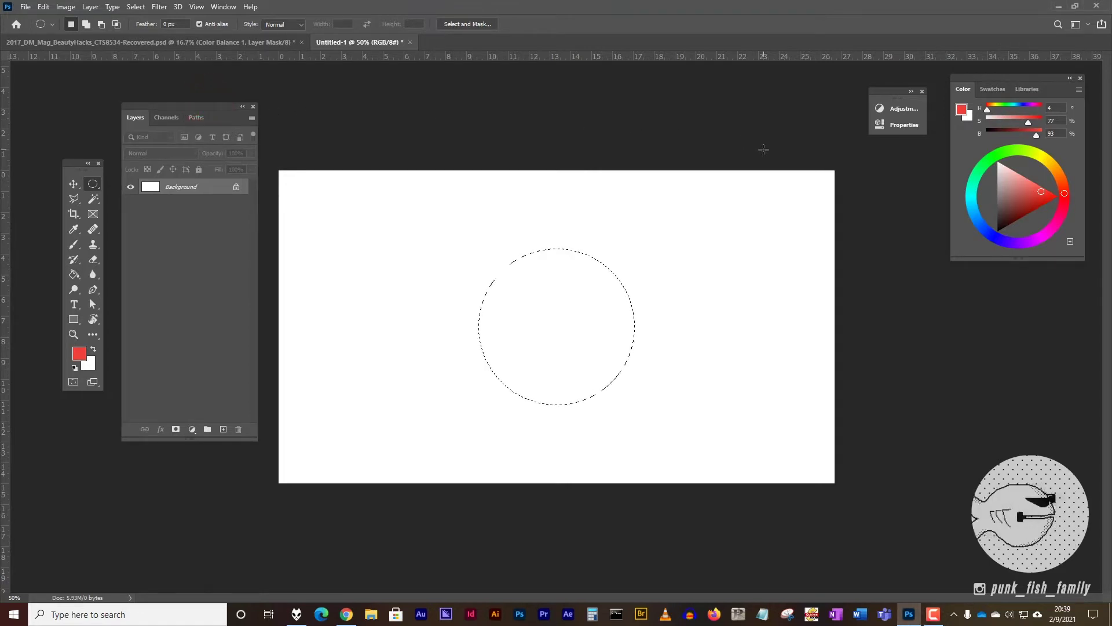
{"action": "left_click", "coordinate": [763, 149]}
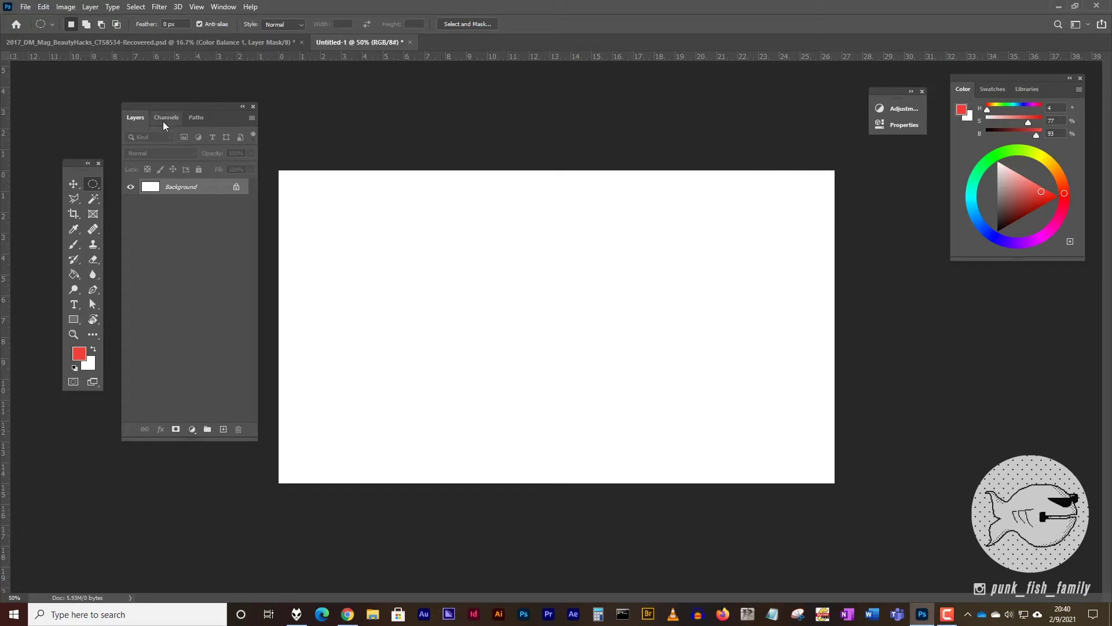
{"action": "left_click_drag", "start_coordinate": [177, 106], "coordinate": [848, 159]}
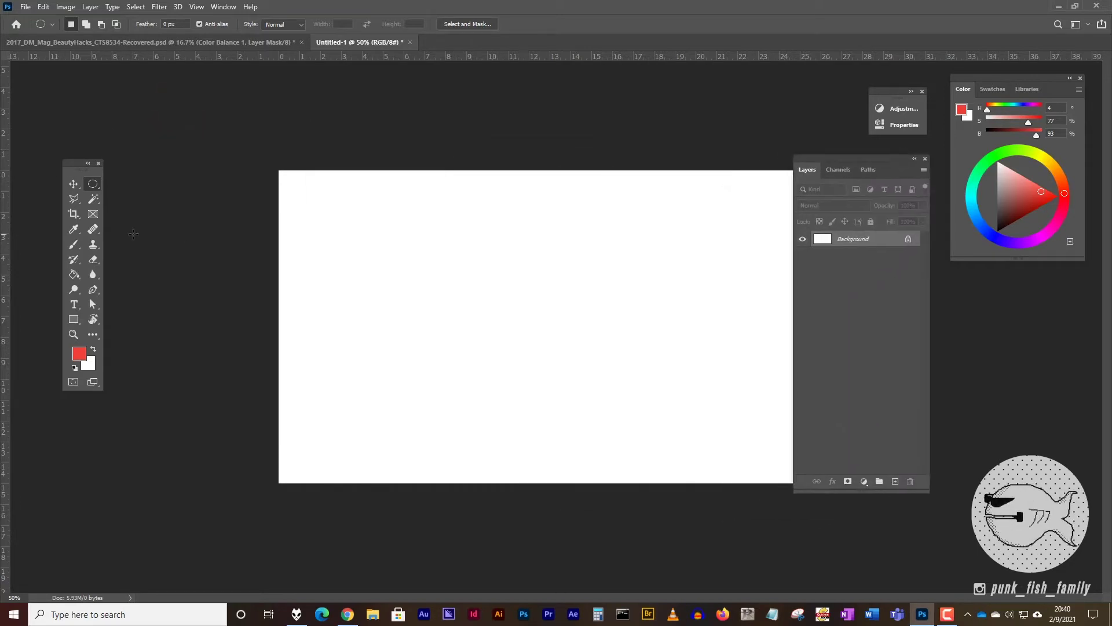
{"action": "left_click_drag", "start_coordinate": [73, 162], "coordinate": [82, 100]}
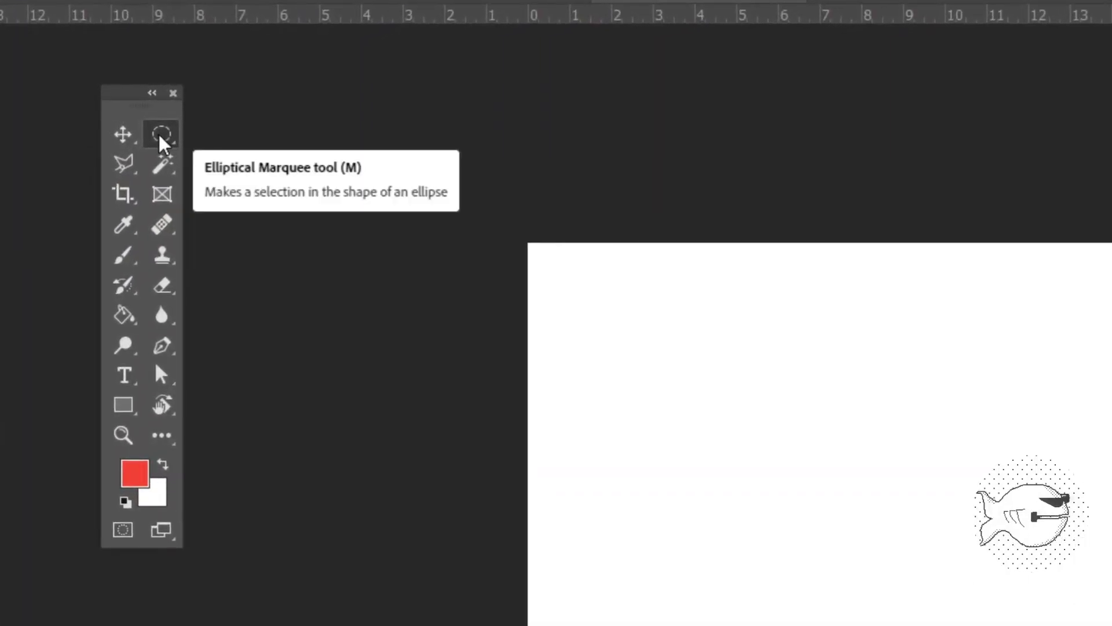
Step: Make a circular selection at the canvas centre with the Elliptical Marquee tool and paint red brush strokes inside it
{"action": "left_click", "coordinate": [162, 135]}
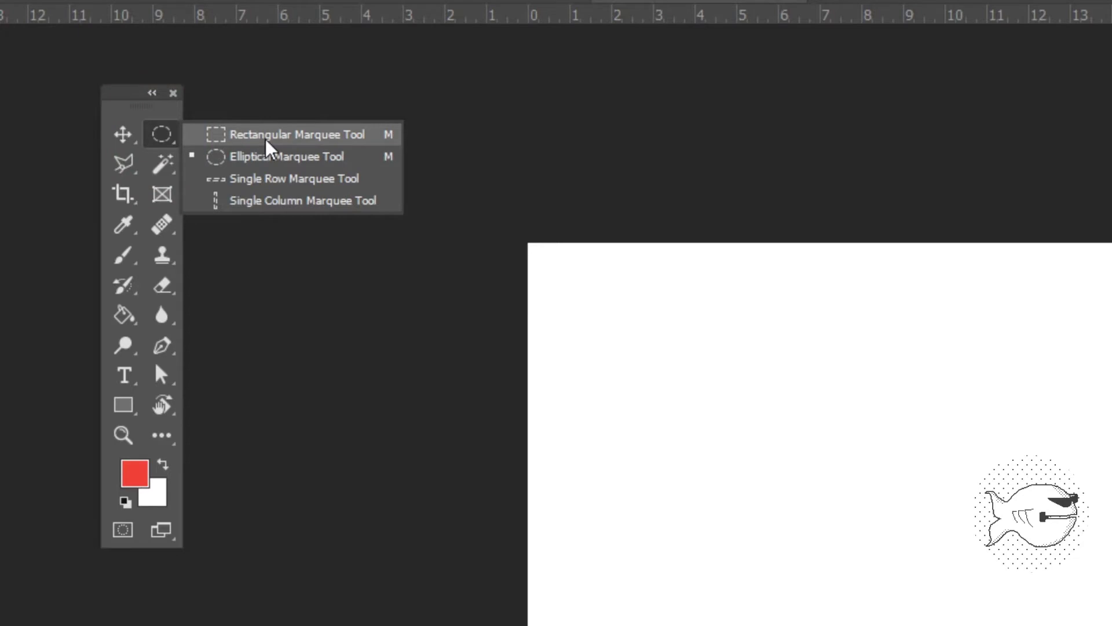
{"action": "left_click", "coordinate": [266, 158]}
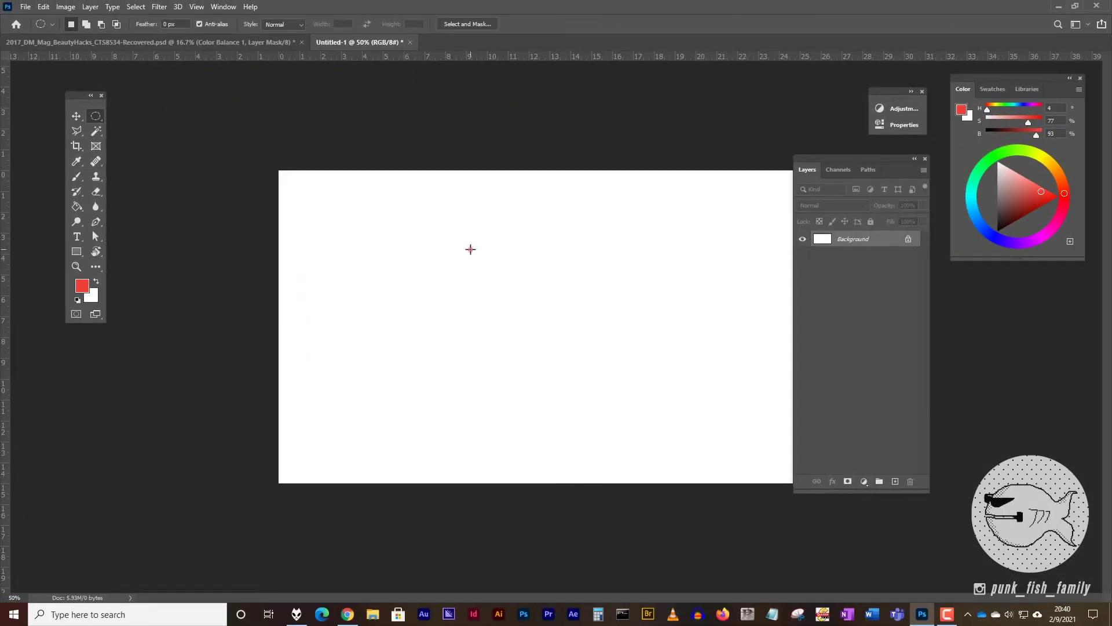
{"action": "left_click_drag", "start_coordinate": [470, 249], "coordinate": [720, 405]}
{"action": "mouse_move", "coordinate": [573, 321]}
{"action": "left_mouse_down"}
{"action": "mouse_move", "coordinate": [579, 308]}
{"action": "mouse_move", "coordinate": [581, 320]}
{"action": "left_mouse_up"}
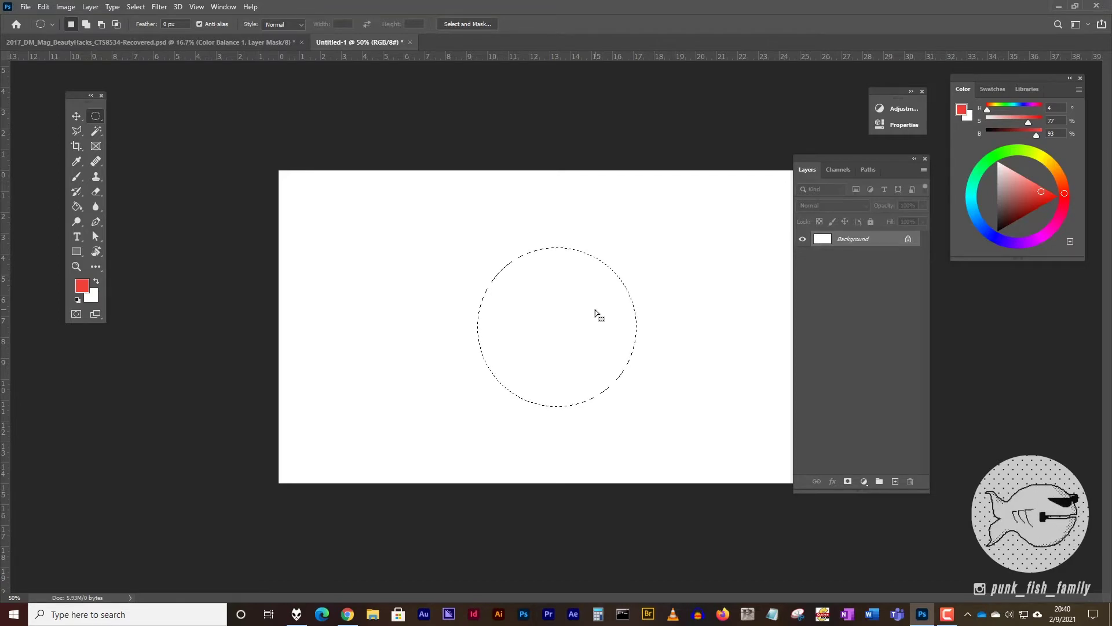
{"action": "left_click", "coordinate": [77, 176]}
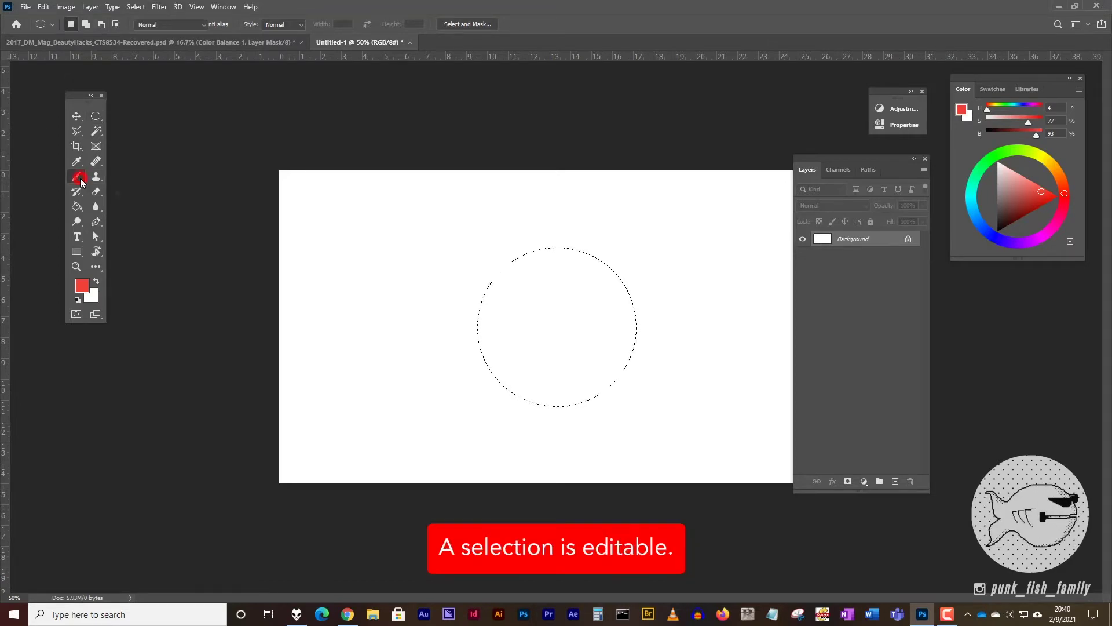
{"action": "mouse_move", "coordinate": [504, 293]}
{"action": "left_mouse_down"}
{"action": "mouse_move", "coordinate": [603, 269]}
{"action": "mouse_move", "coordinate": [489, 253]}
{"action": "mouse_move", "coordinate": [613, 281]}
{"action": "mouse_move", "coordinate": [641, 337]}
{"action": "mouse_move", "coordinate": [629, 401]}
{"action": "mouse_move", "coordinate": [460, 296]}
{"action": "mouse_move", "coordinate": [611, 298]}
{"action": "mouse_move", "coordinate": [573, 377]}
{"action": "mouse_move", "coordinate": [559, 372]}
{"action": "left_mouse_up"}
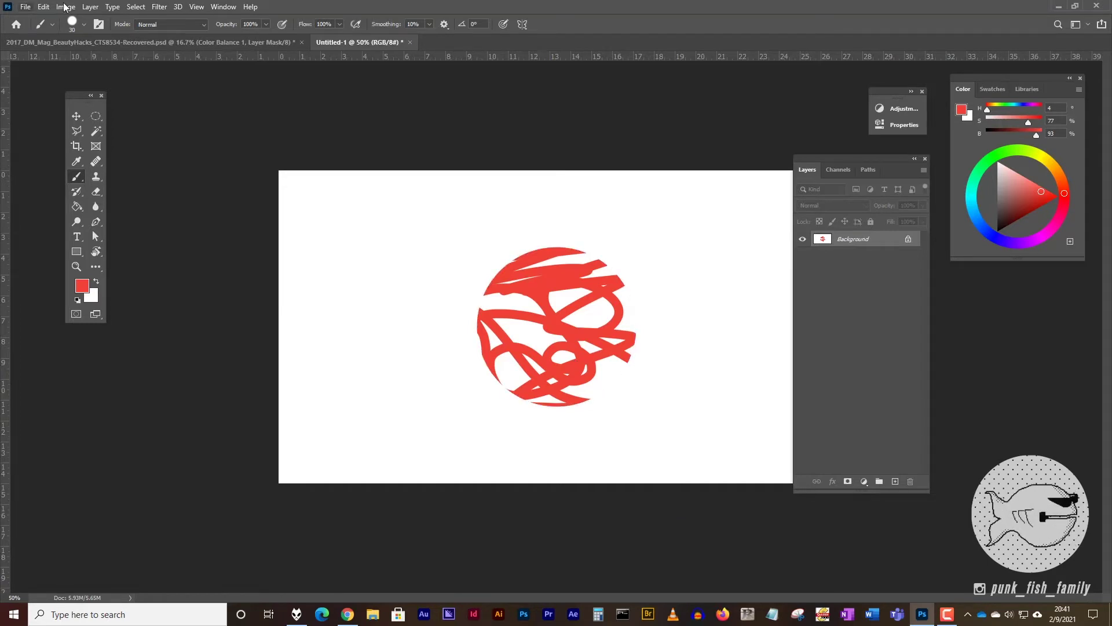
Step: Restore the last circular selection around the red strokes with Reselect
{"action": "left_click", "coordinate": [135, 7]}
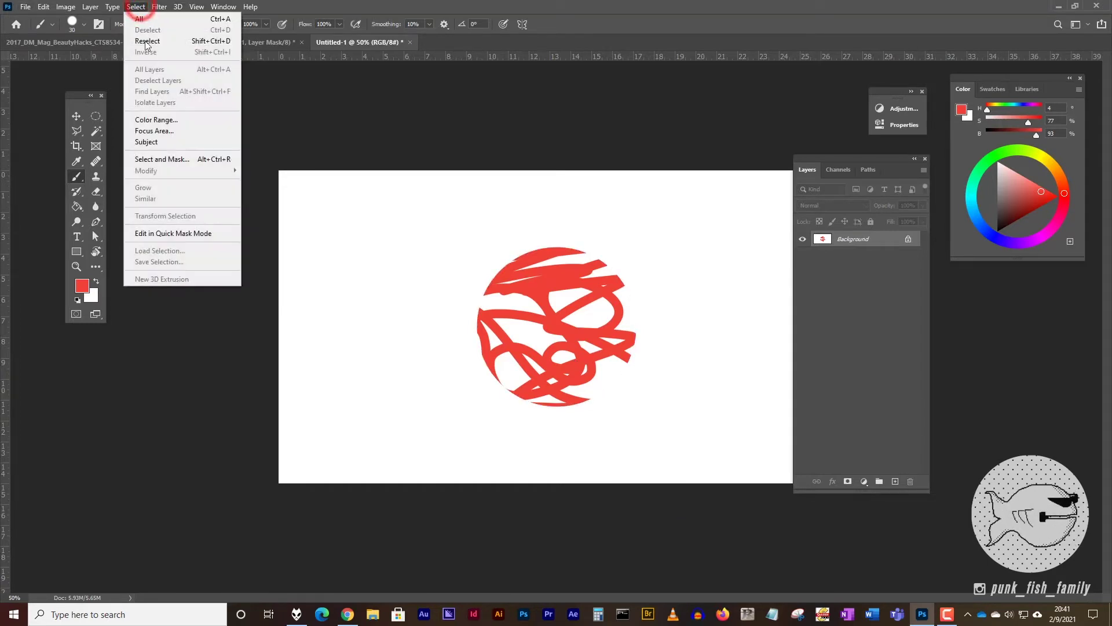
{"action": "key", "text": "Escape"}
{"action": "left_click", "coordinate": [135, 8]}
{"action": "left_click", "coordinate": [139, 44]}
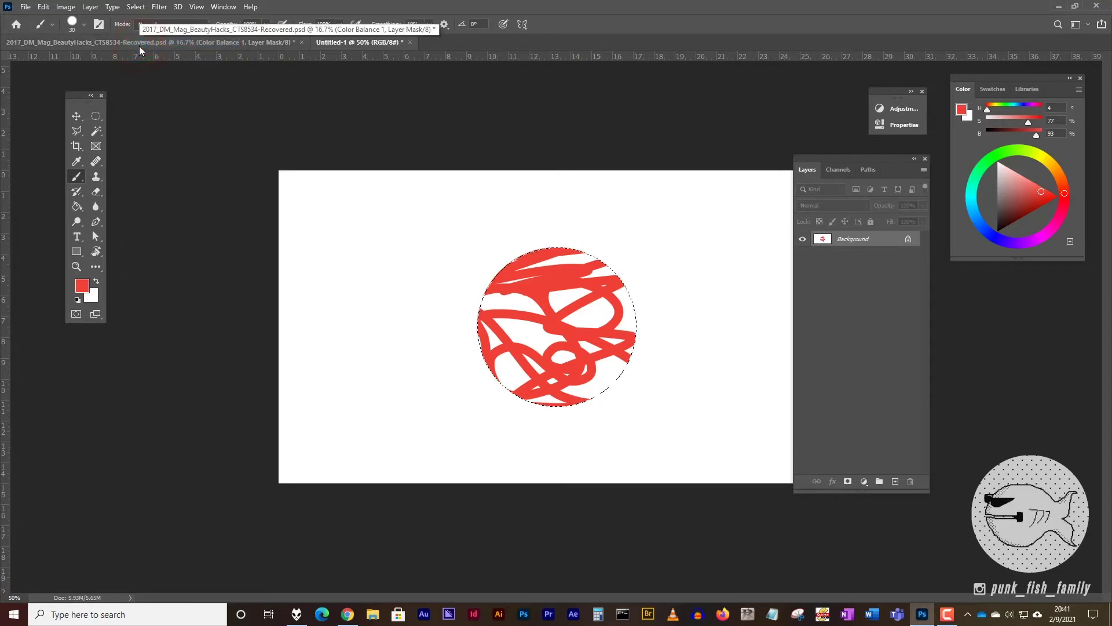
Step: Select the entire canvas and paint loose red brush strokes across it
{"action": "left_click", "coordinate": [136, 7]}
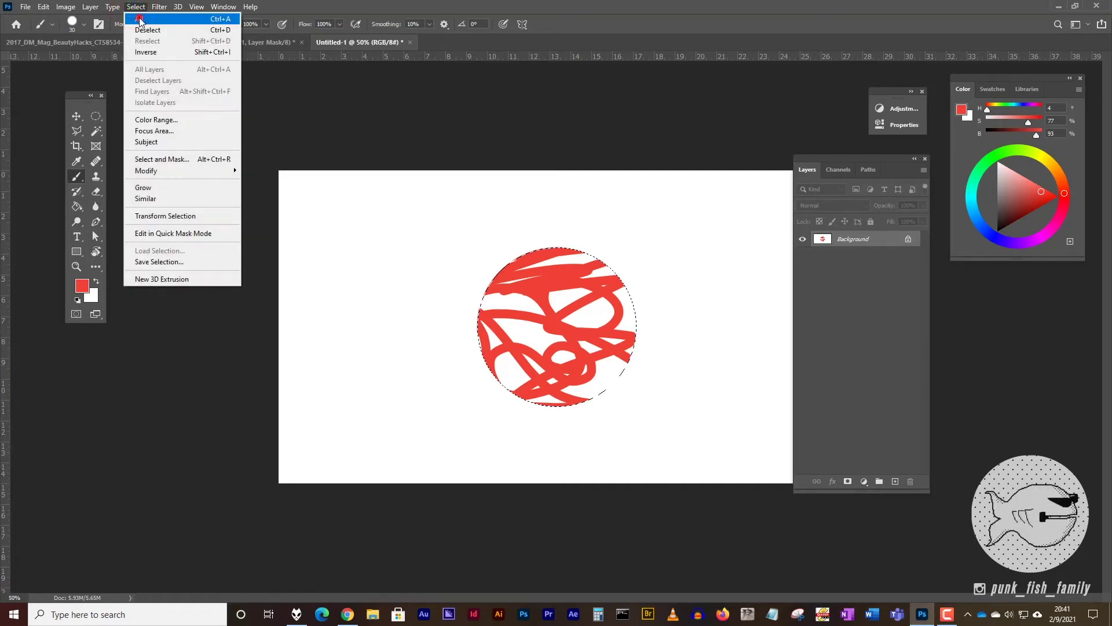
{"action": "left_click", "coordinate": [139, 20]}
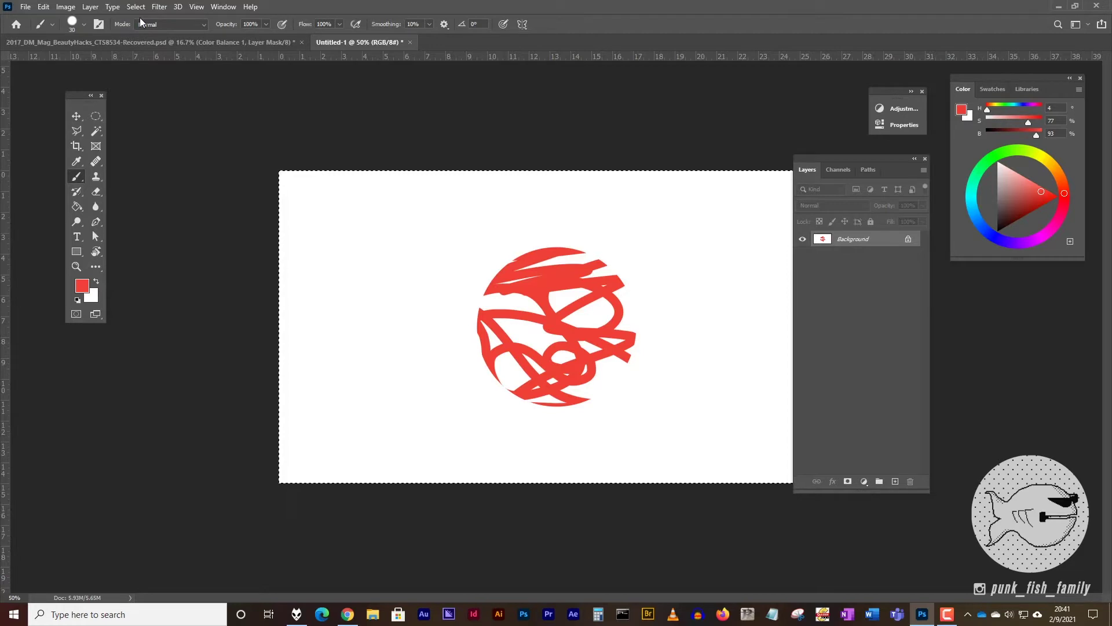
{"action": "mouse_move", "coordinate": [238, 251]}
{"action": "left_mouse_down"}
{"action": "mouse_move", "coordinate": [499, 234]}
{"action": "mouse_move", "coordinate": [625, 344]}
{"action": "mouse_move", "coordinate": [823, 440]}
{"action": "mouse_move", "coordinate": [812, 219]}
{"action": "mouse_move", "coordinate": [601, 196]}
{"action": "mouse_move", "coordinate": [706, 202]}
{"action": "mouse_move", "coordinate": [647, 244]}
{"action": "left_mouse_up"}
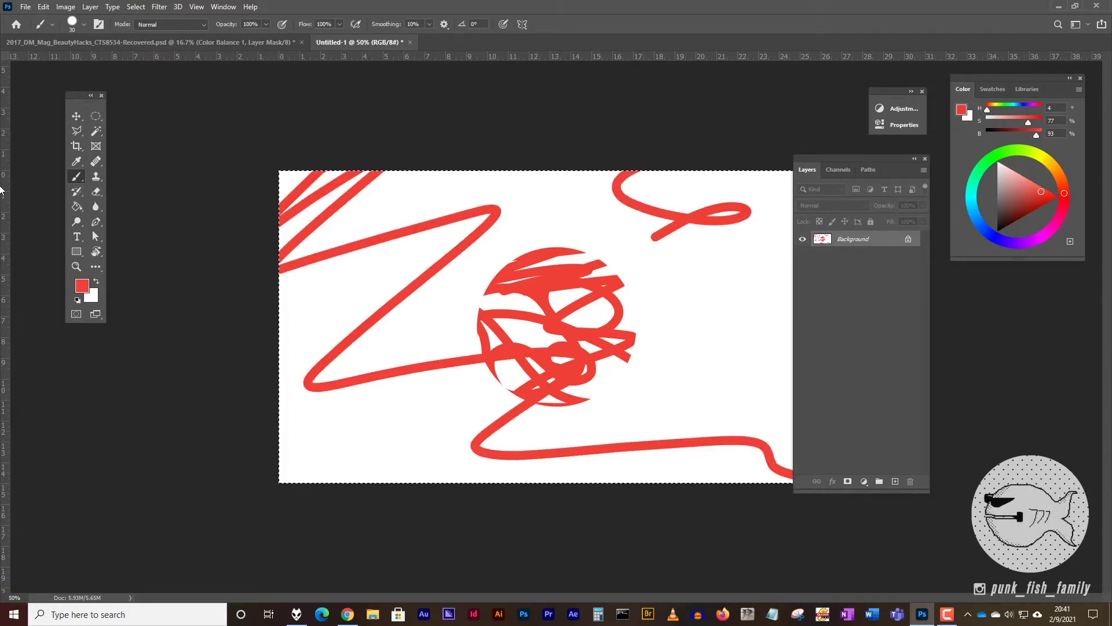
Step: Fill the selected canvas with white in Normal mode at 100% opacity and deselect
{"action": "left_click", "coordinate": [45, 7]}
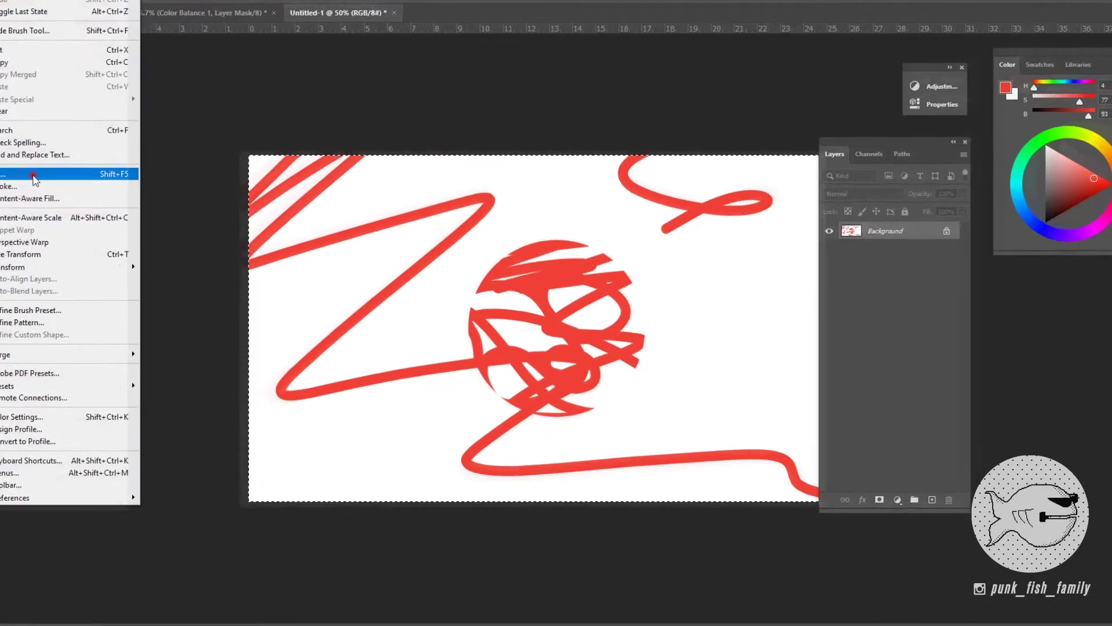
{"action": "left_click", "coordinate": [33, 176]}
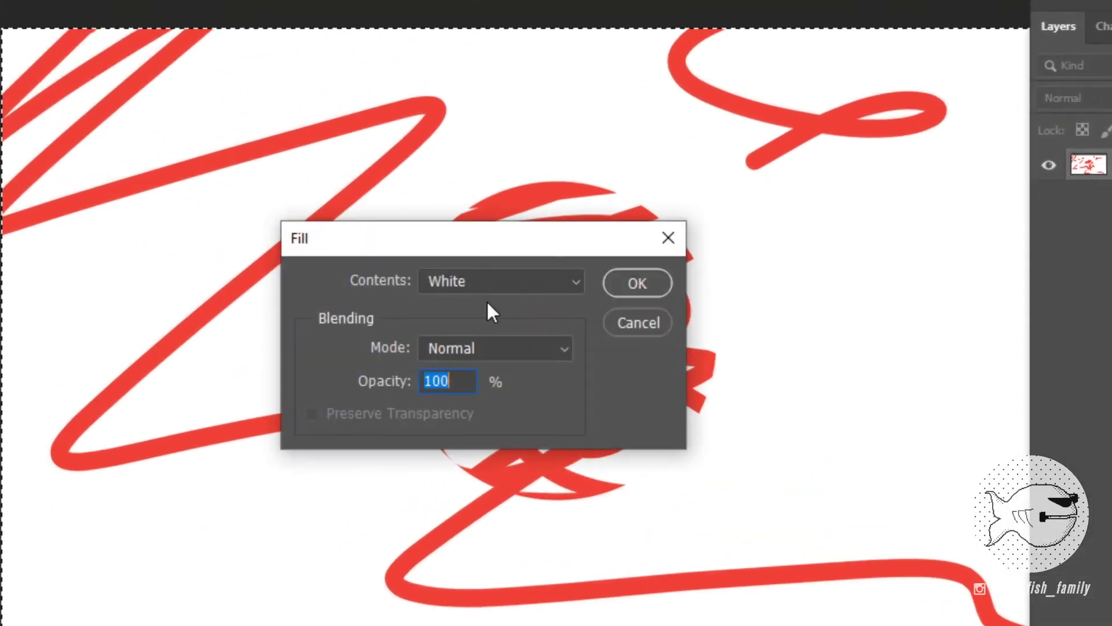
{"action": "left_click", "coordinate": [607, 299]}
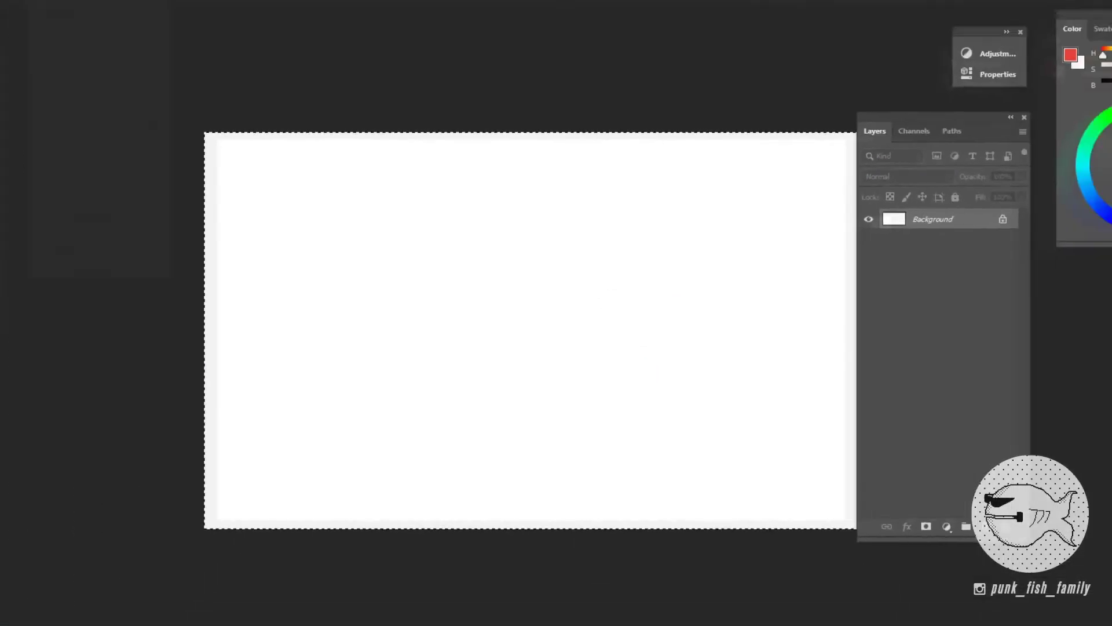
{"action": "left_click", "coordinate": [135, 6]}
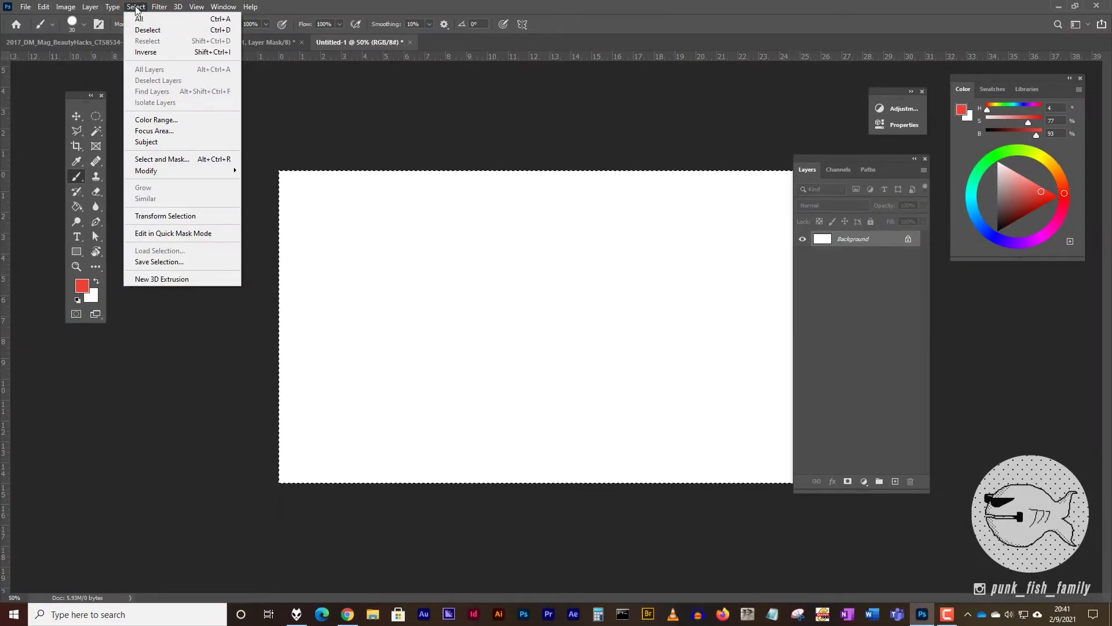
{"action": "left_click", "coordinate": [139, 27]}
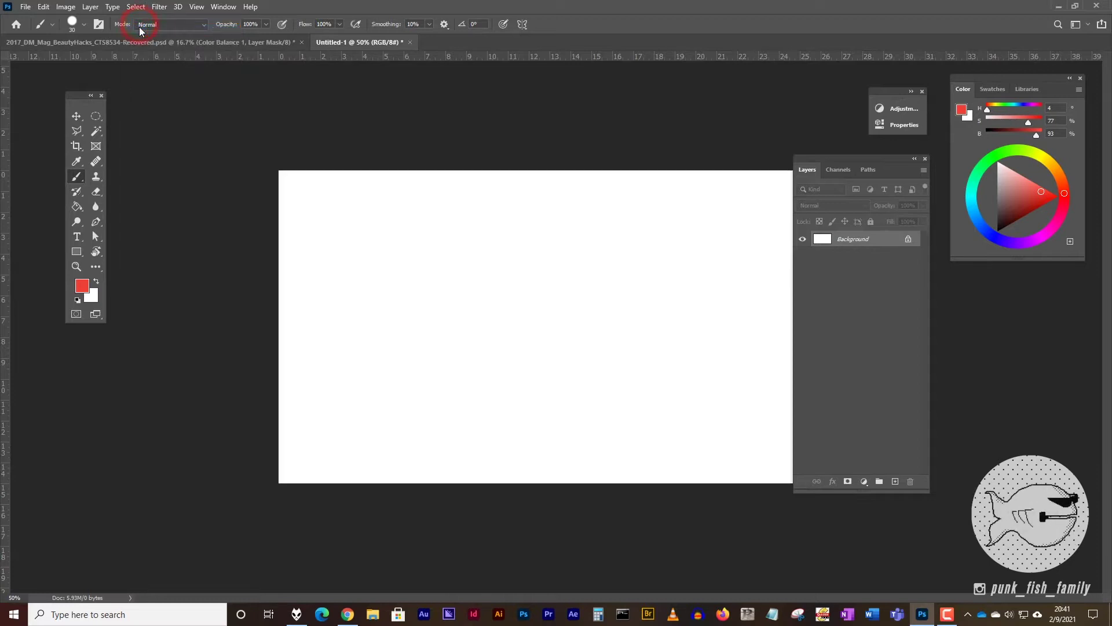
Step: Draw a circular selection at the canvas centre with the Elliptical Marquee tool and apply Inverse to it
{"action": "key", "text": "m"}
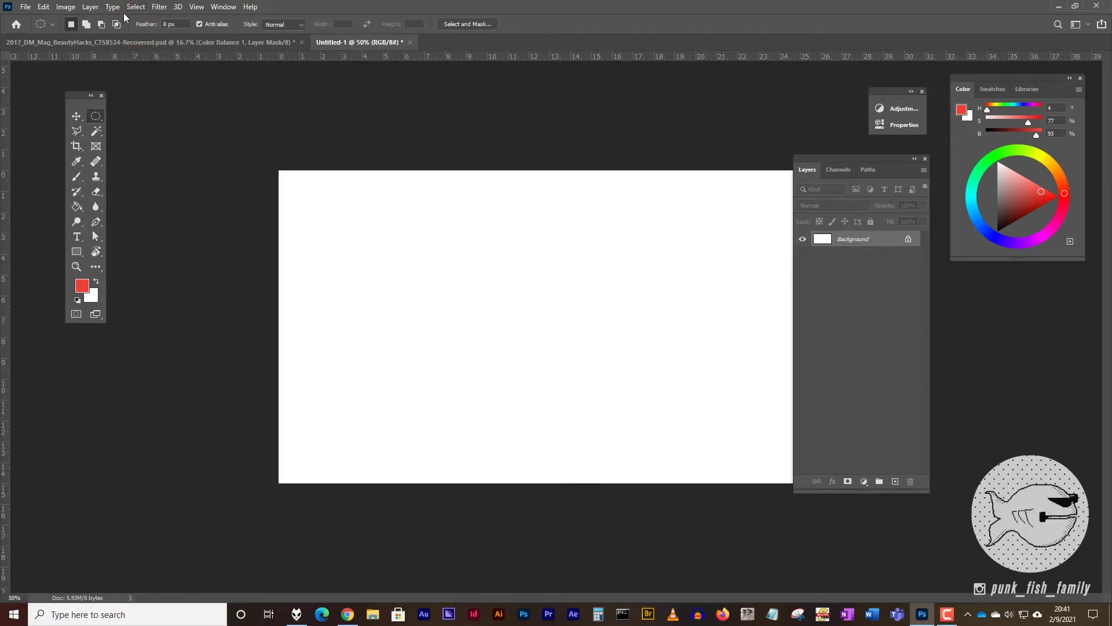
{"action": "left_click_drag", "start_coordinate": [487, 259], "coordinate": [704, 402]}
{"action": "left_click_drag", "start_coordinate": [586, 347], "coordinate": [583, 342]}
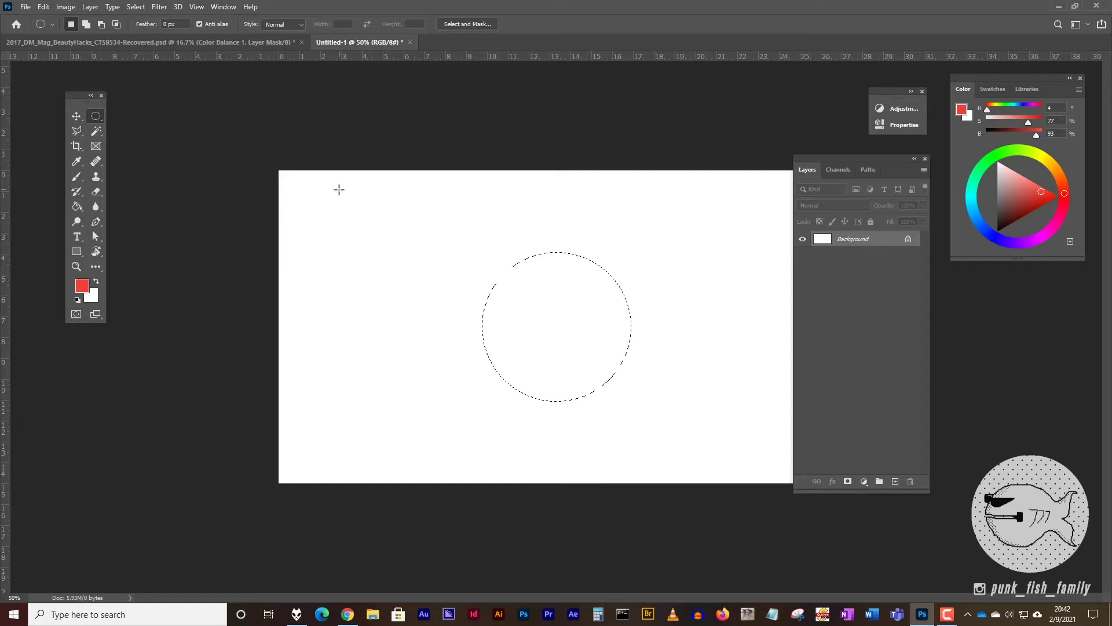
{"action": "left_click", "coordinate": [136, 6]}
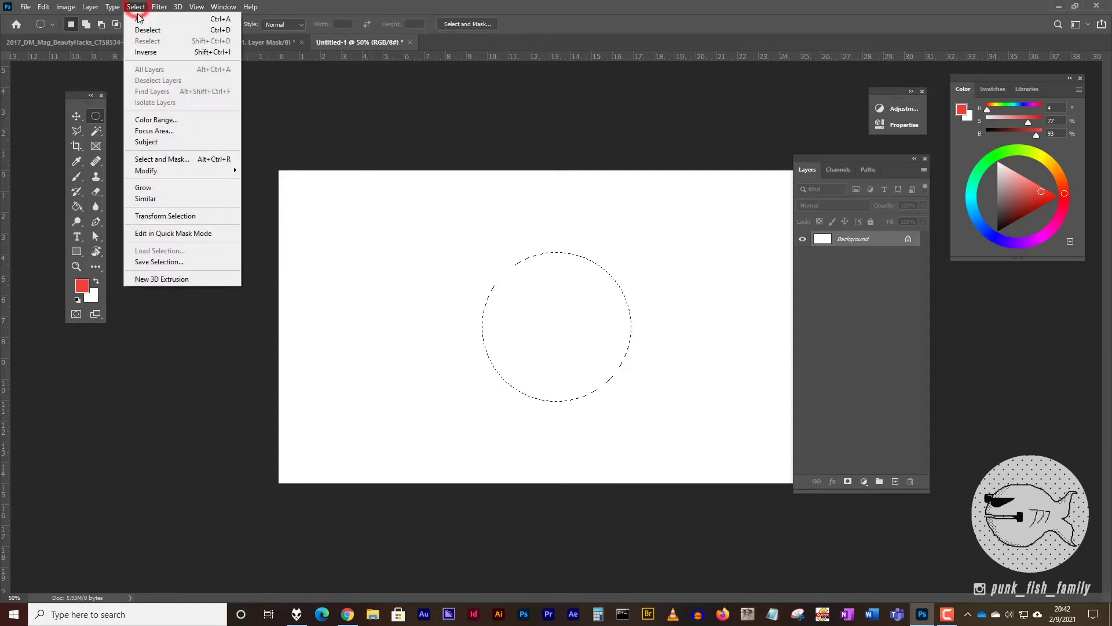
{"action": "left_click", "coordinate": [161, 53]}
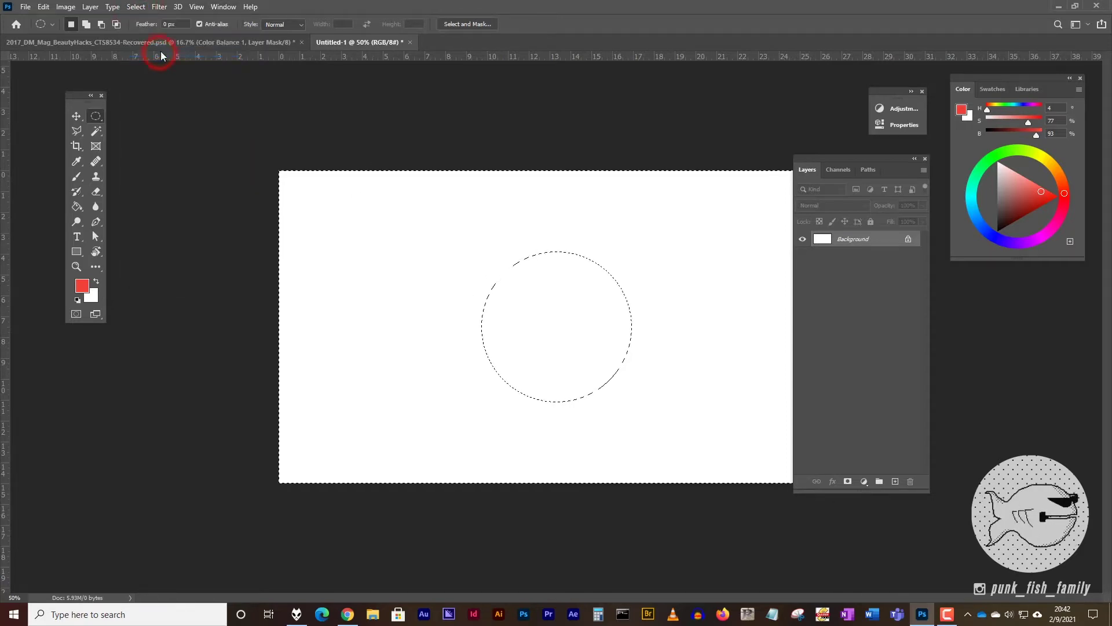
Step: Paint red brush strokes over and around the circle while the inverse selection is active
{"action": "key", "text": "b"}
{"action": "mouse_move", "coordinate": [499, 299]}
{"action": "left_mouse_down"}
{"action": "mouse_move", "coordinate": [422, 288]}
{"action": "mouse_move", "coordinate": [587, 258]}
{"action": "mouse_move", "coordinate": [504, 250]}
{"action": "mouse_move", "coordinate": [633, 293]}
{"action": "mouse_move", "coordinate": [576, 385]}
{"action": "mouse_move", "coordinate": [498, 382]}
{"action": "mouse_move", "coordinate": [442, 330]}
{"action": "mouse_move", "coordinate": [463, 327]}
{"action": "left_mouse_up"}
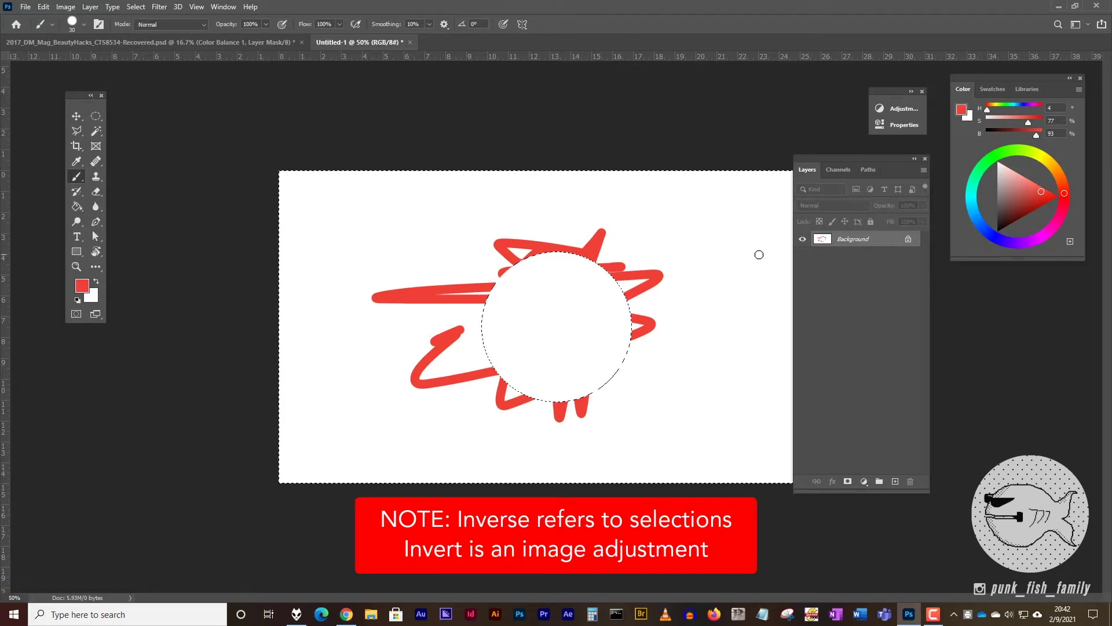
{"action": "mouse_move", "coordinate": [556, 377]}
{"action": "left_mouse_down"}
{"action": "mouse_move", "coordinate": [653, 365]}
{"action": "mouse_move", "coordinate": [659, 351]}
{"action": "mouse_move", "coordinate": [636, 334]}
{"action": "left_mouse_up"}
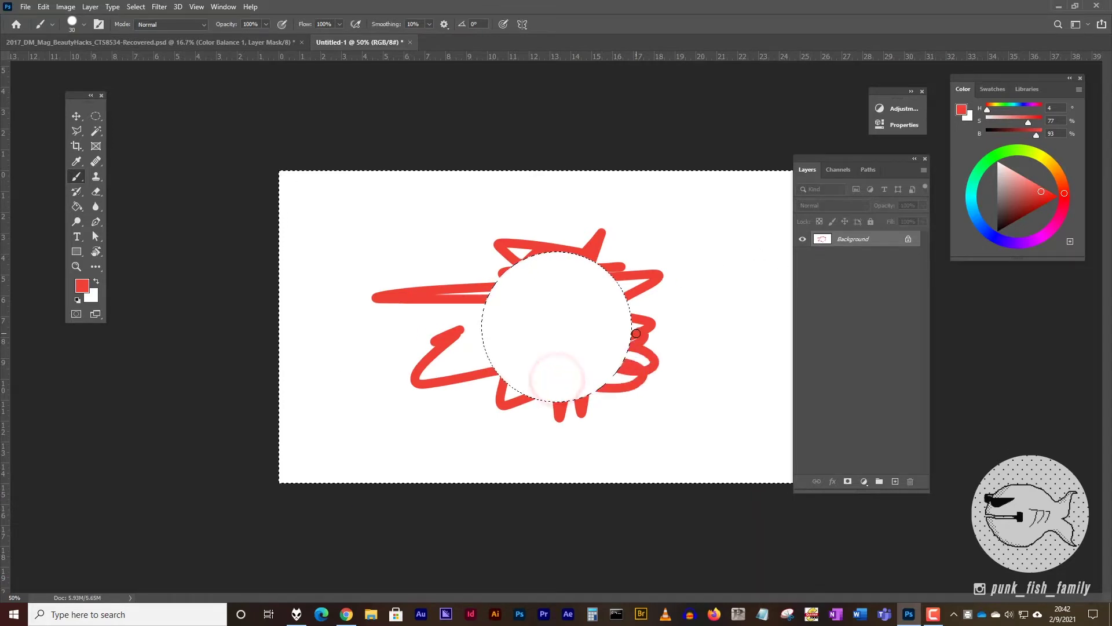
Step: Delete the red strokes within the inverse selection and deselect
{"action": "key", "text": "BackSpace"}
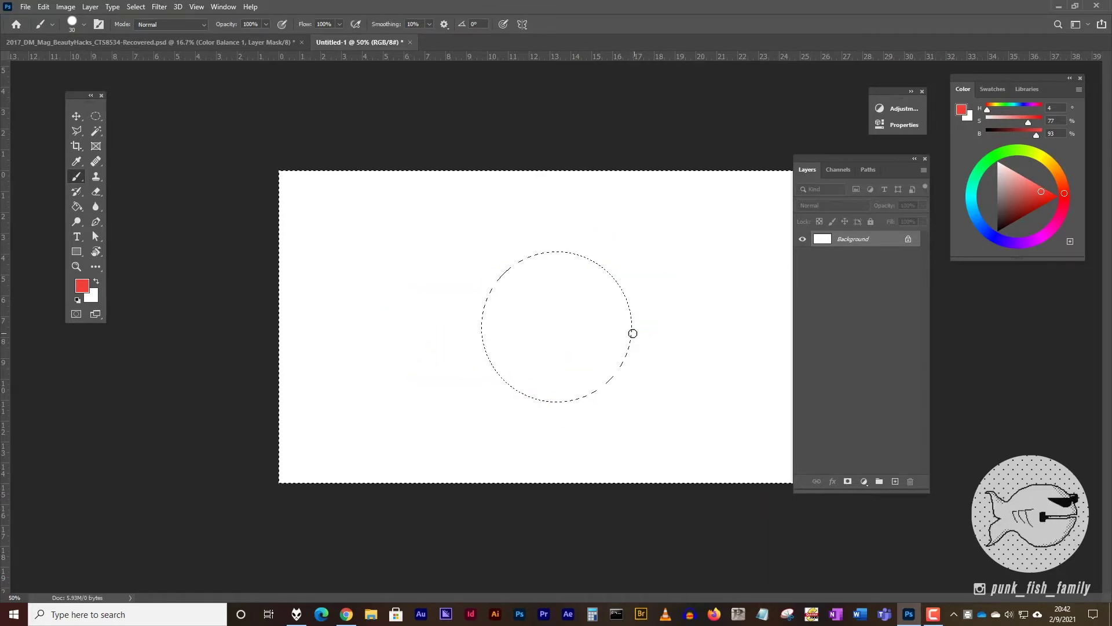
{"action": "key", "text": "ctrl+d"}
Step: Draw a new circular selection in the middle of the blank canvas with the Elliptical Marquee tool
{"action": "left_click", "coordinate": [99, 119]}
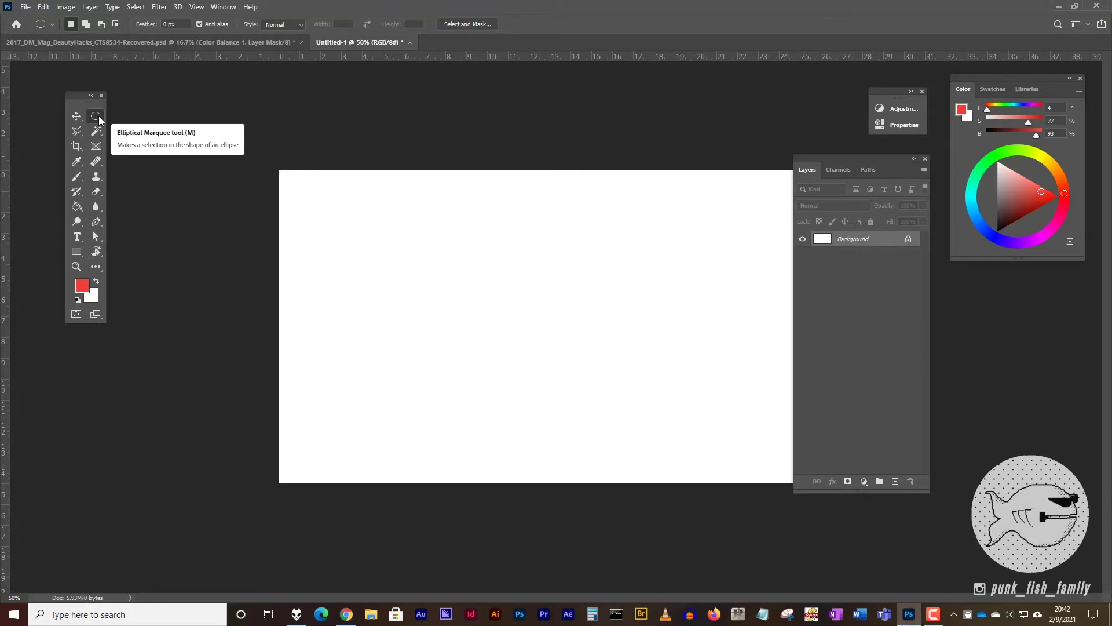
{"action": "left_click_drag", "start_coordinate": [469, 247], "coordinate": [693, 407]}
{"action": "mouse_move", "coordinate": [559, 332]}
{"action": "left_mouse_down"}
{"action": "mouse_move", "coordinate": [548, 333]}
{"action": "mouse_move", "coordinate": [565, 336]}
{"action": "left_mouse_up"}
Step: Save the circular selection to Untitled-1 as a new channel named "circle selection" and show the channel list
{"action": "left_click", "coordinate": [135, 7]}
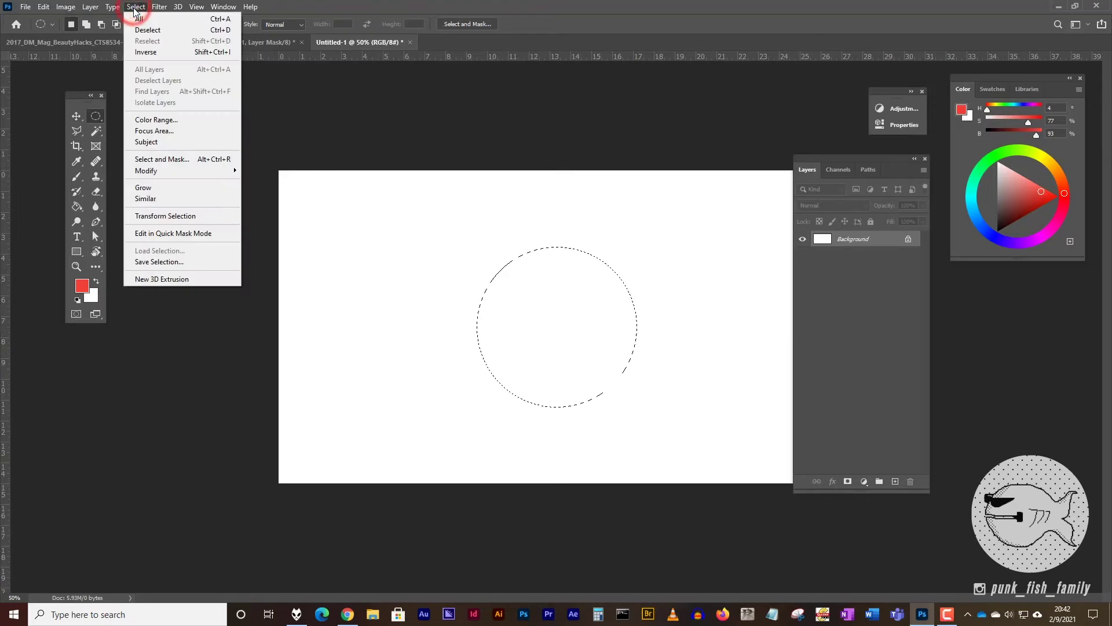
{"action": "left_click", "coordinate": [177, 265]}
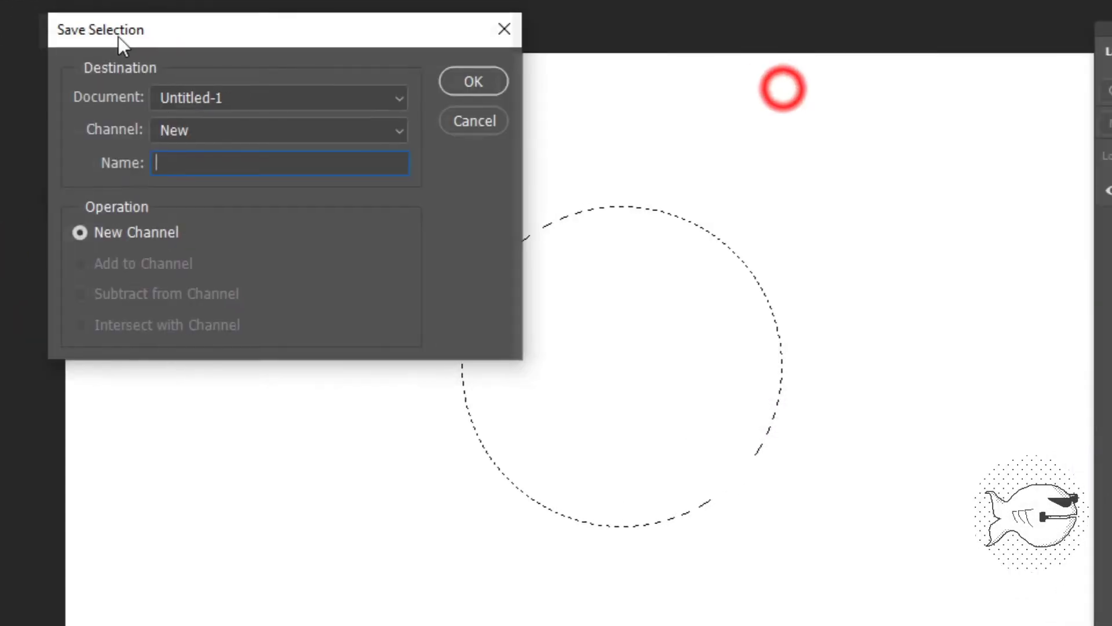
{"action": "left_click", "coordinate": [227, 100]}
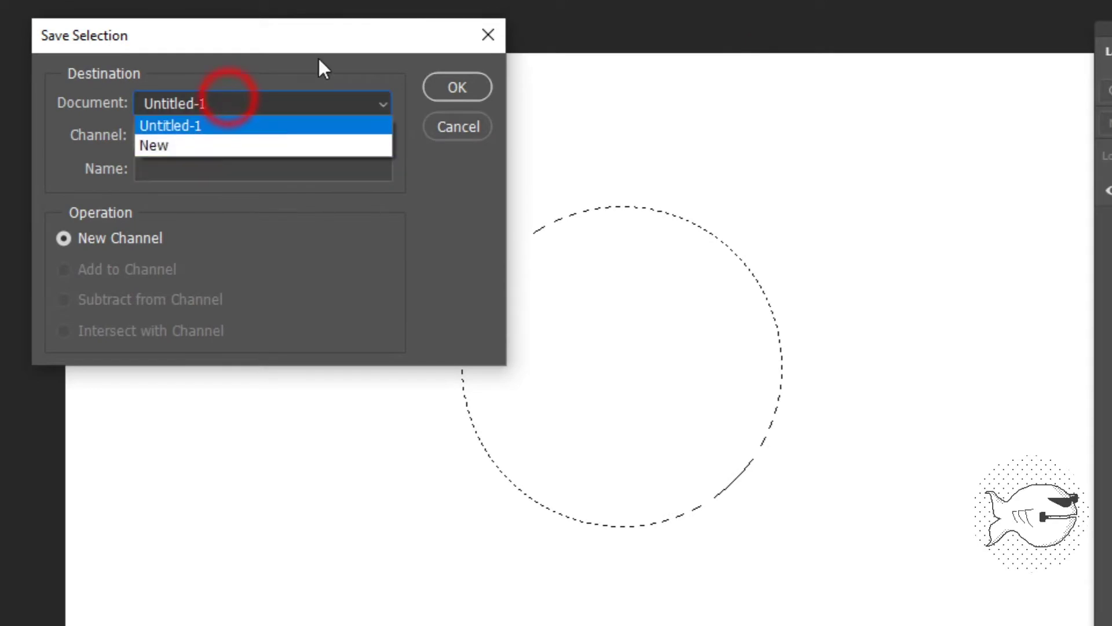
{"action": "left_click", "coordinate": [257, 47]}
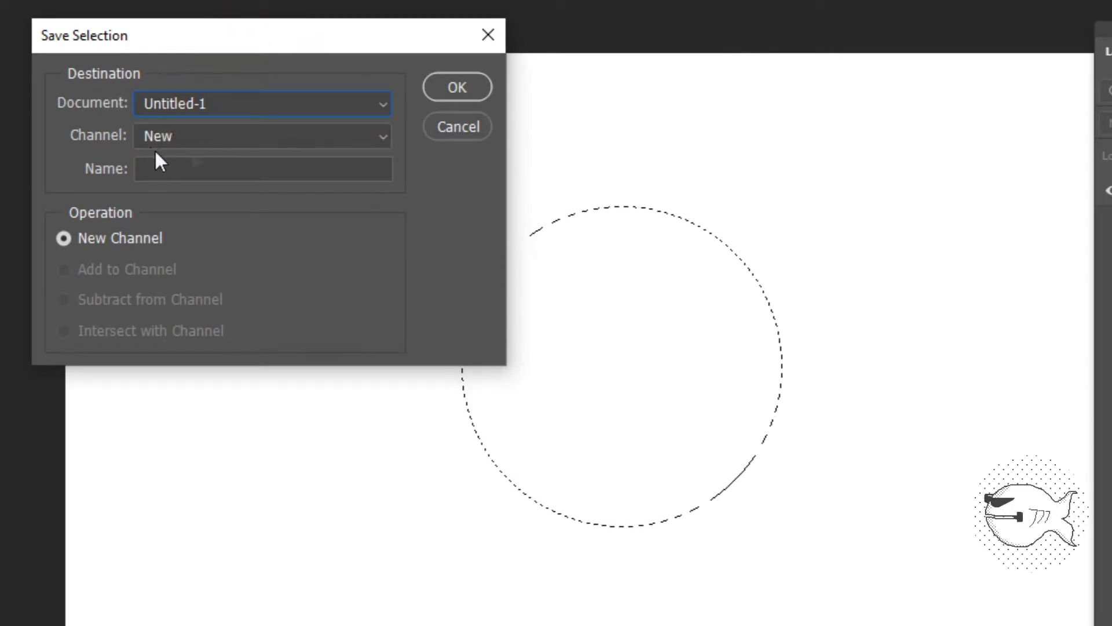
{"action": "left_click", "coordinate": [168, 171]}
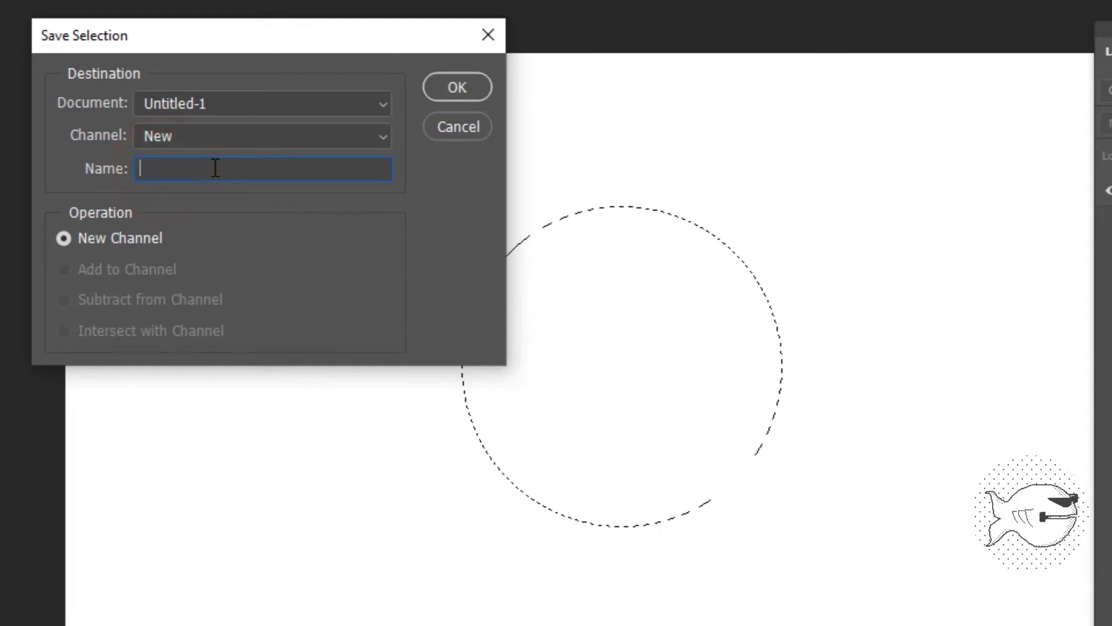
{"action": "type", "text": "circle selection"}
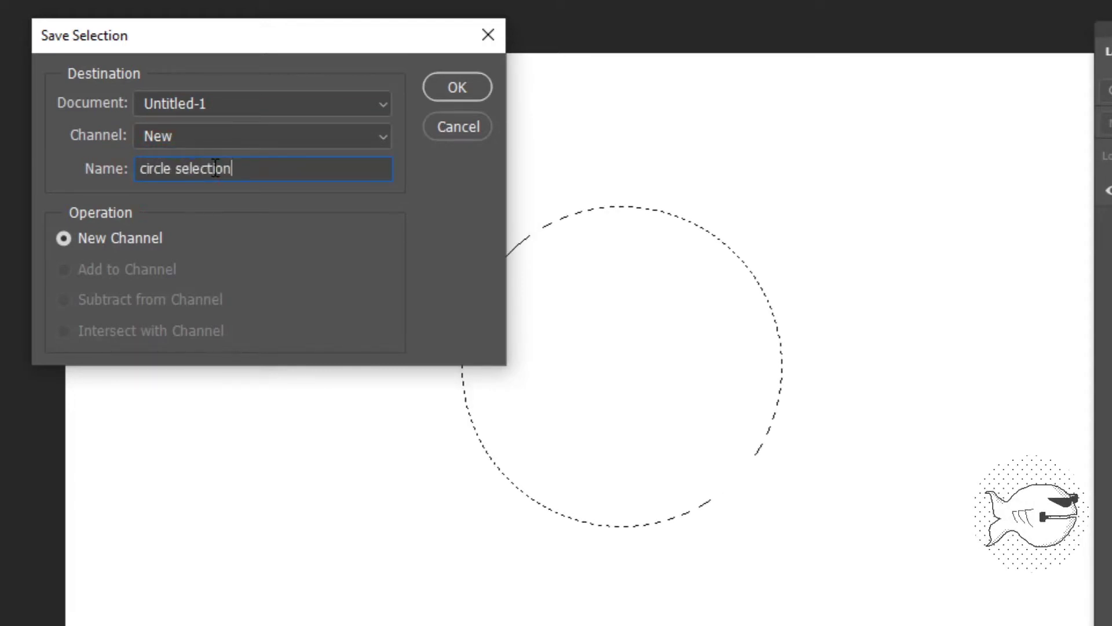
{"action": "left_click", "coordinate": [465, 77]}
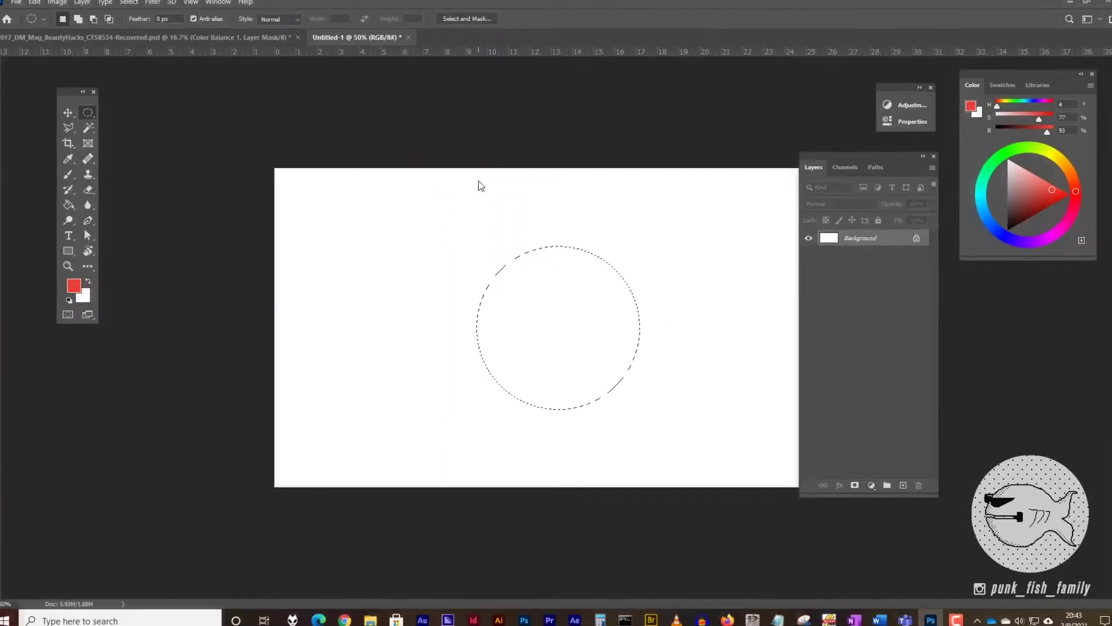
{"action": "left_click", "coordinate": [836, 170]}
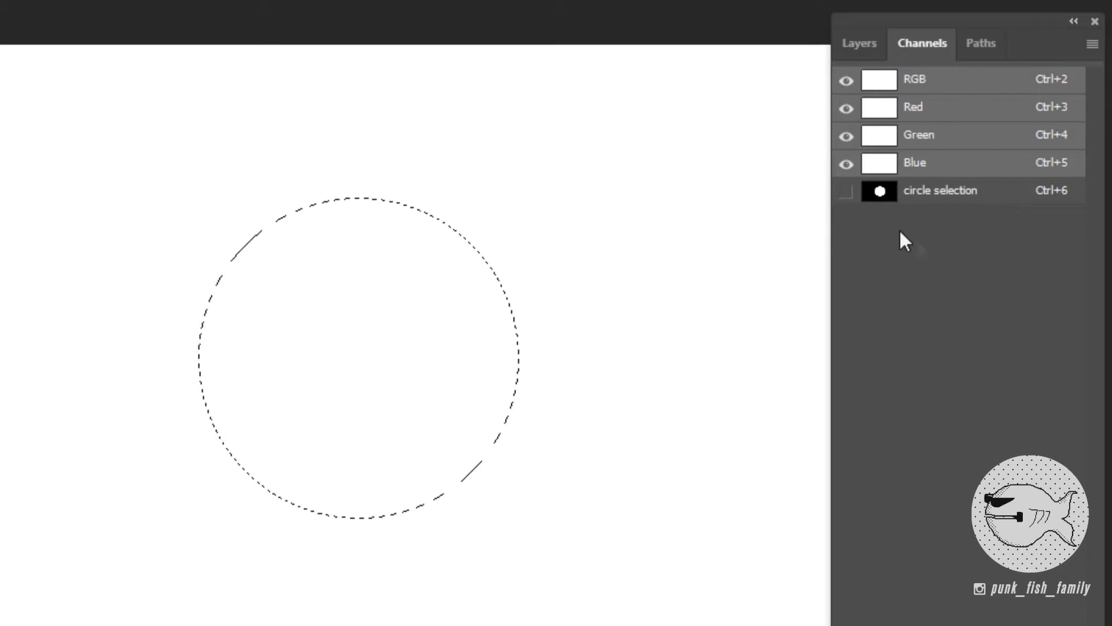
Step: Delete the "circle selection" channel and shorten the channel list while keeping the circular selection active
{"action": "left_click_drag", "start_coordinate": [952, 190], "coordinate": [1063, 411]}
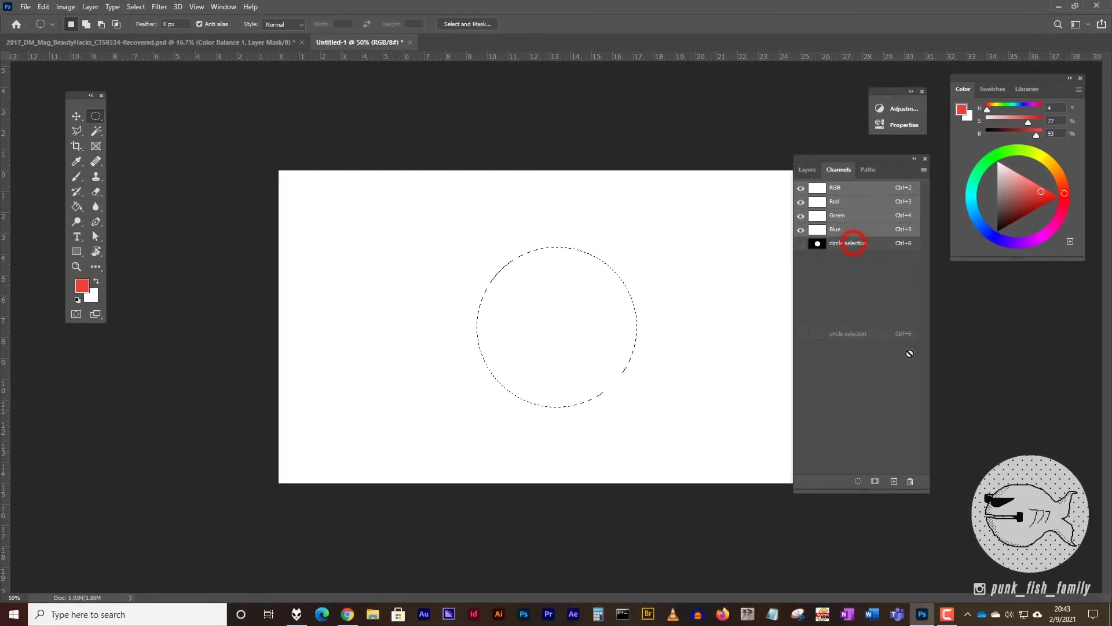
{"action": "left_click_drag", "start_coordinate": [909, 353], "coordinate": [913, 482]}
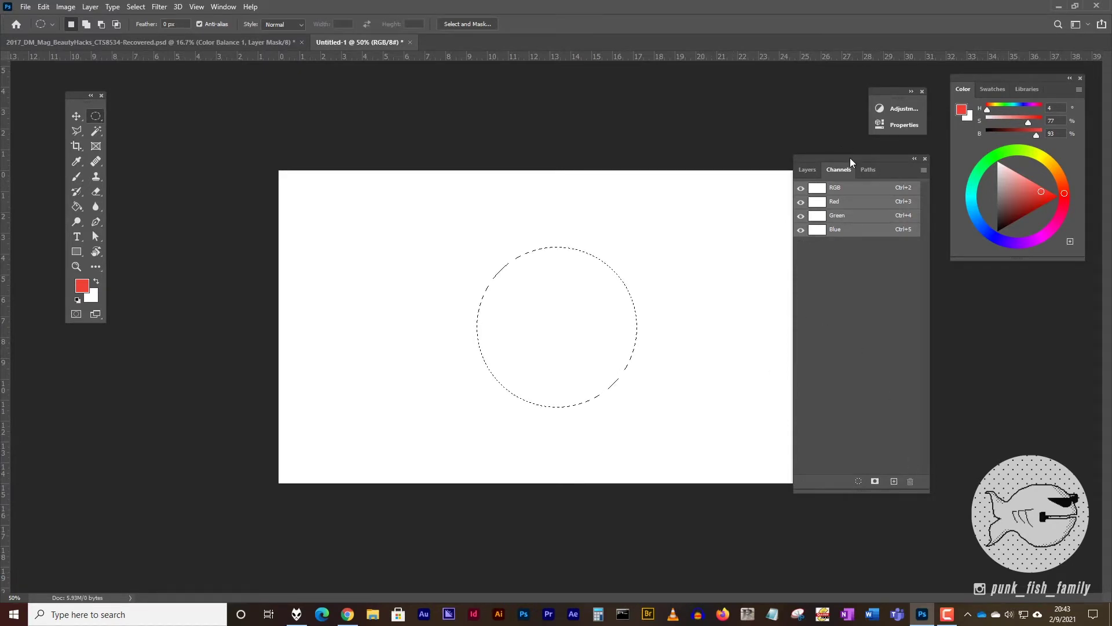
{"action": "left_click_drag", "start_coordinate": [869, 494], "coordinate": [870, 300]}
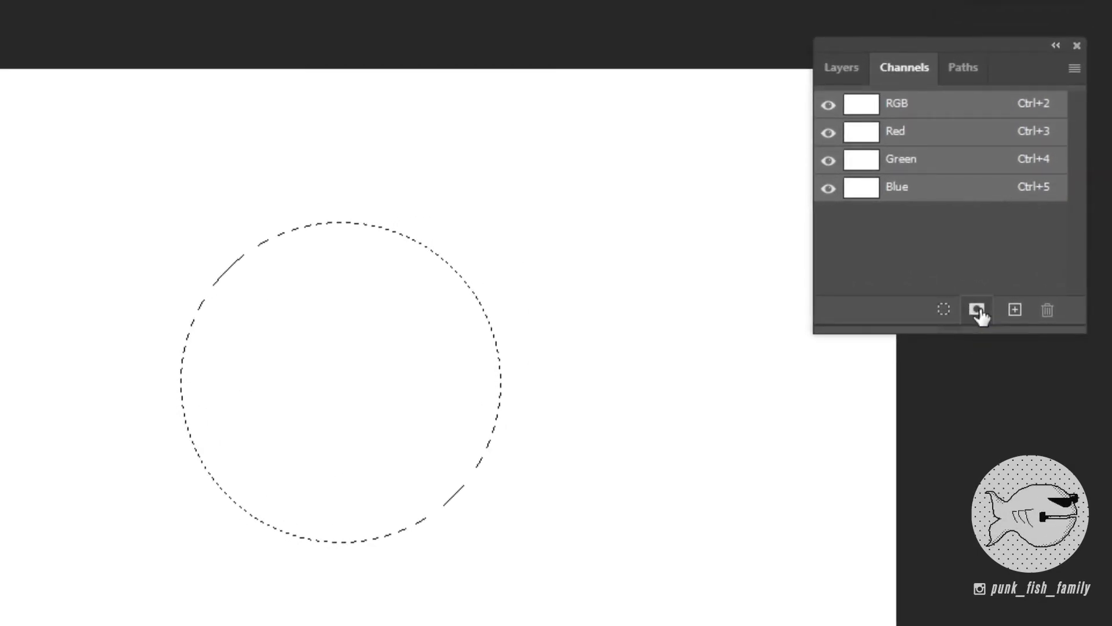
Step: Save the active circular selection as a new alpha channel and rename it "Circle Selection"
{"action": "left_click", "coordinate": [978, 311]}
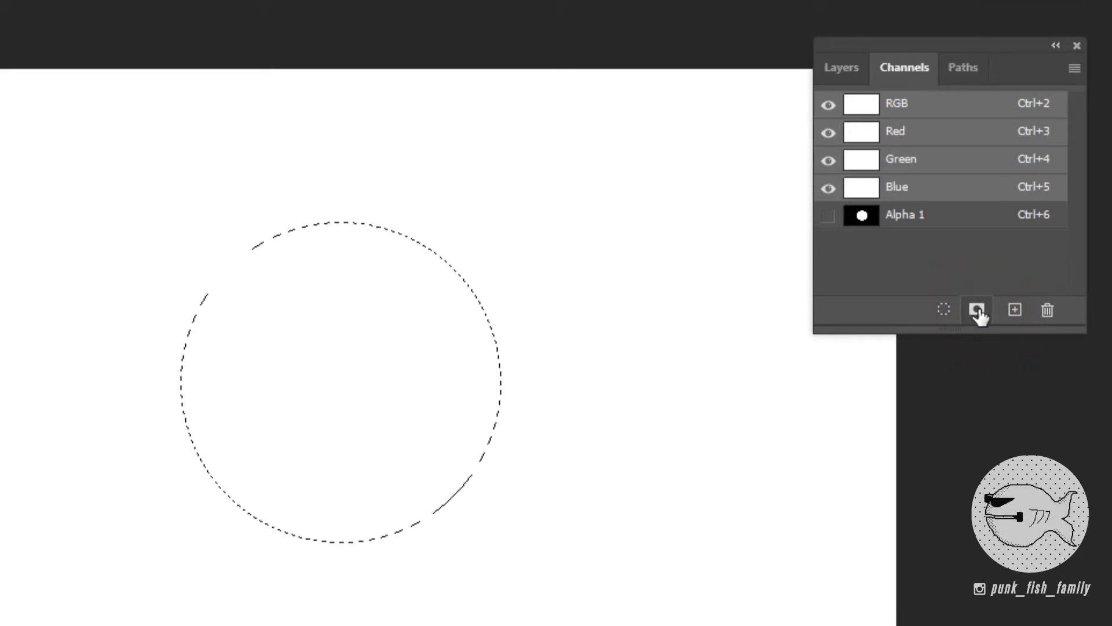
{"action": "double_click", "coordinate": [908, 215]}
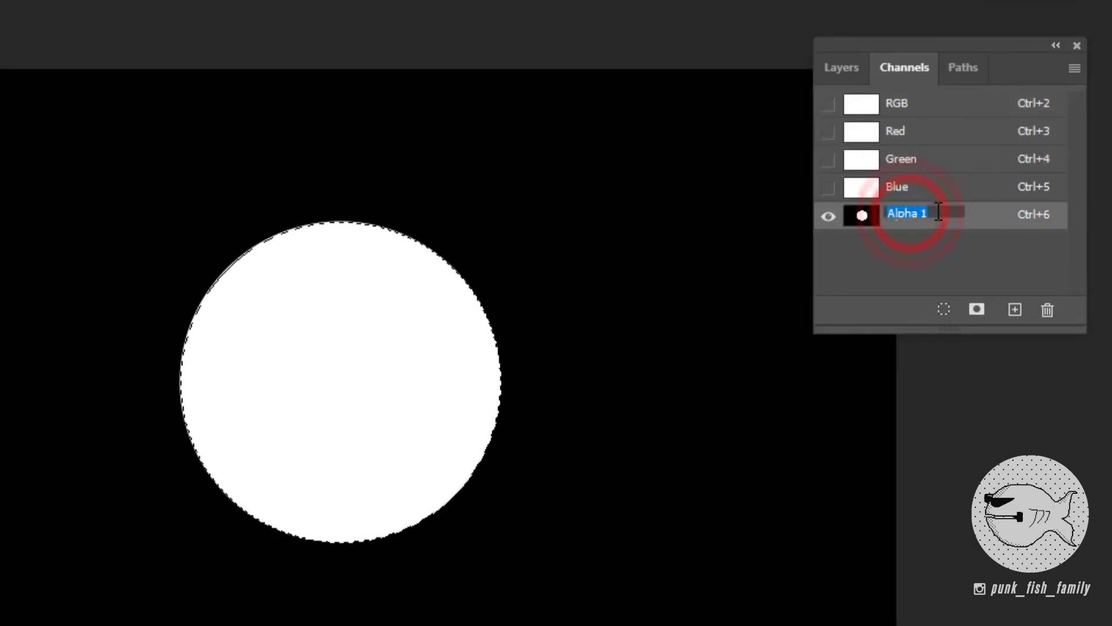
{"action": "type", "text": "C"}
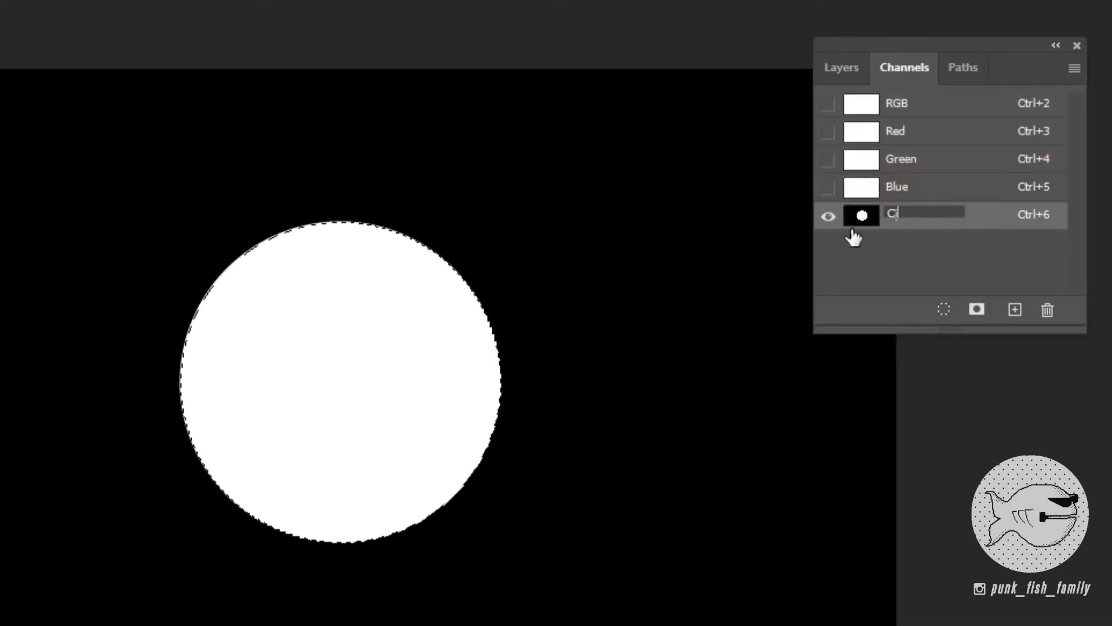
{"action": "type", "text": "ircle Selection"}
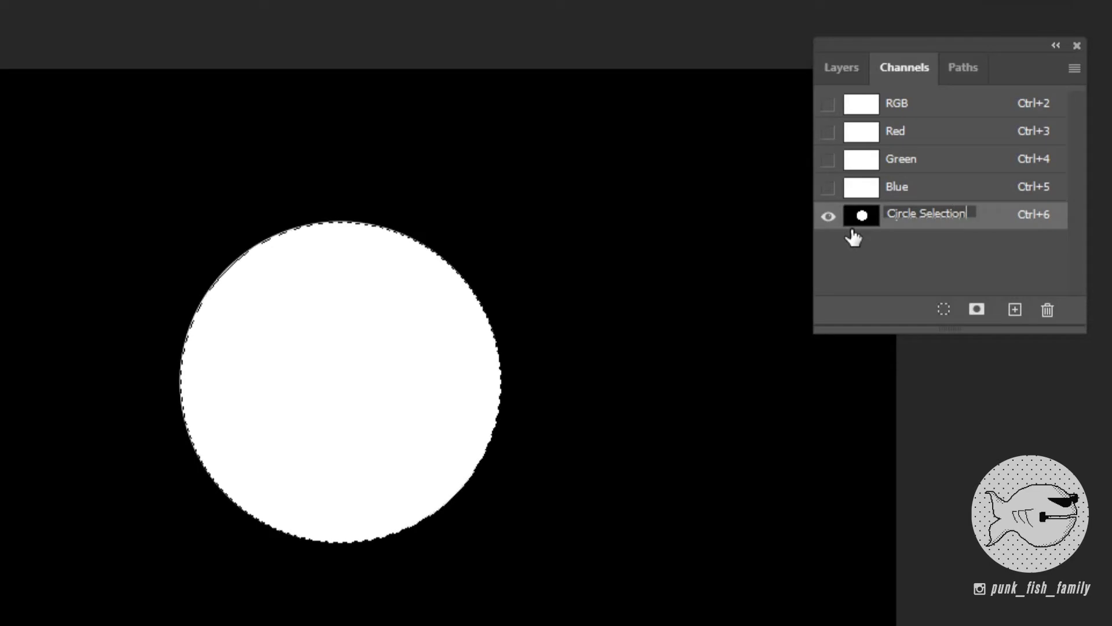
{"action": "left_click", "coordinate": [906, 277]}
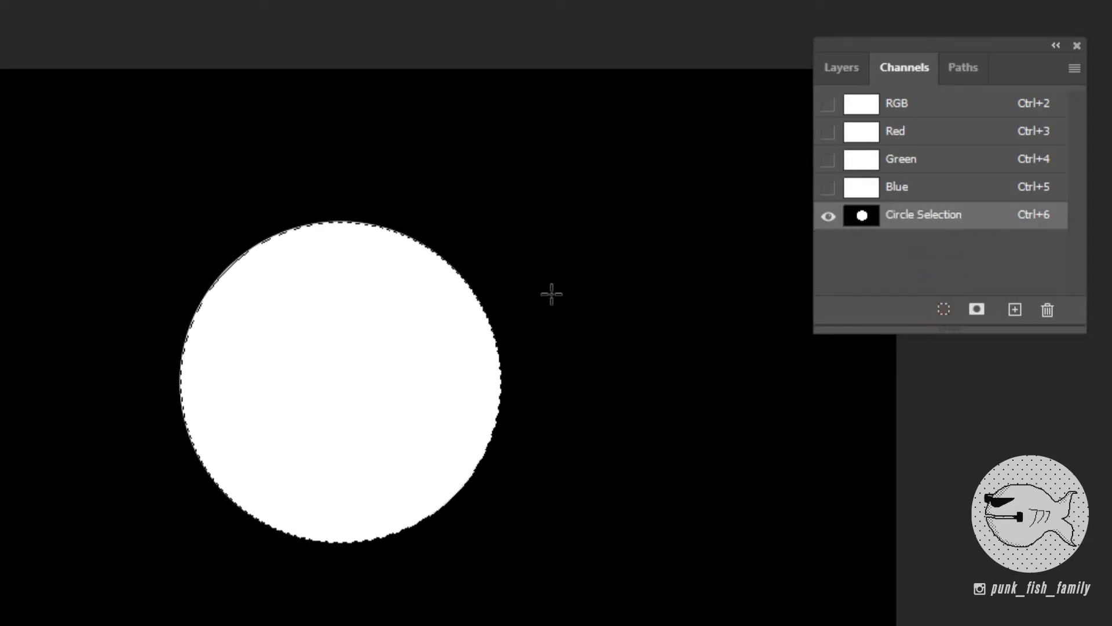
Step: Deselect the circle and reload it on the RGB composite as a new selection from Untitled-1's Circle Selection channel
{"action": "key", "text": "ctrl+d"}
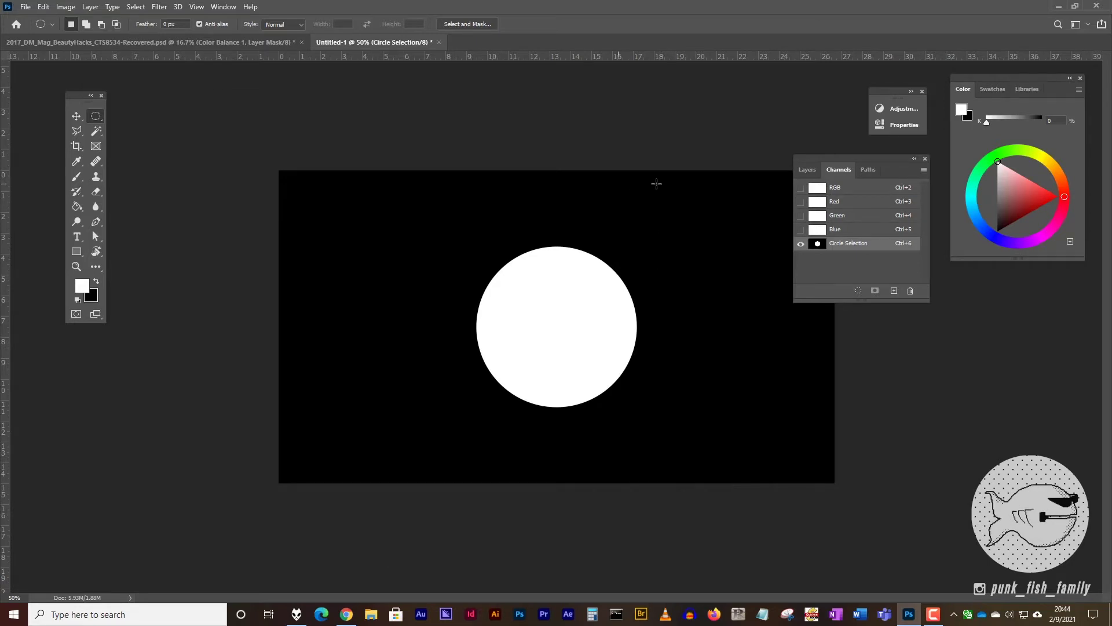
{"action": "left_click", "coordinate": [837, 190]}
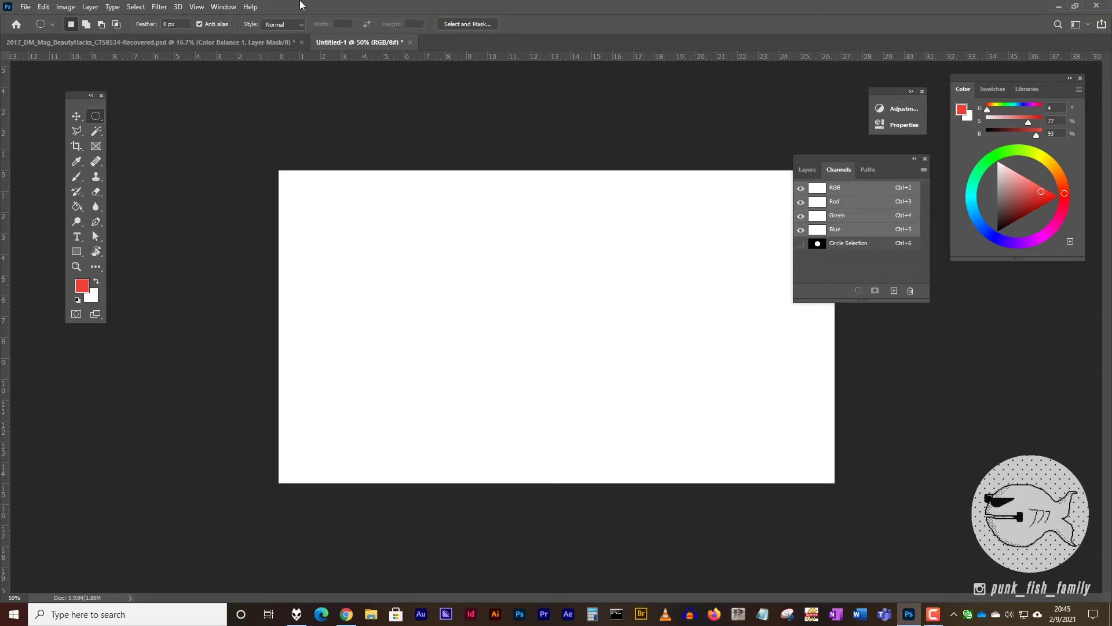
{"action": "left_click", "coordinate": [136, 8]}
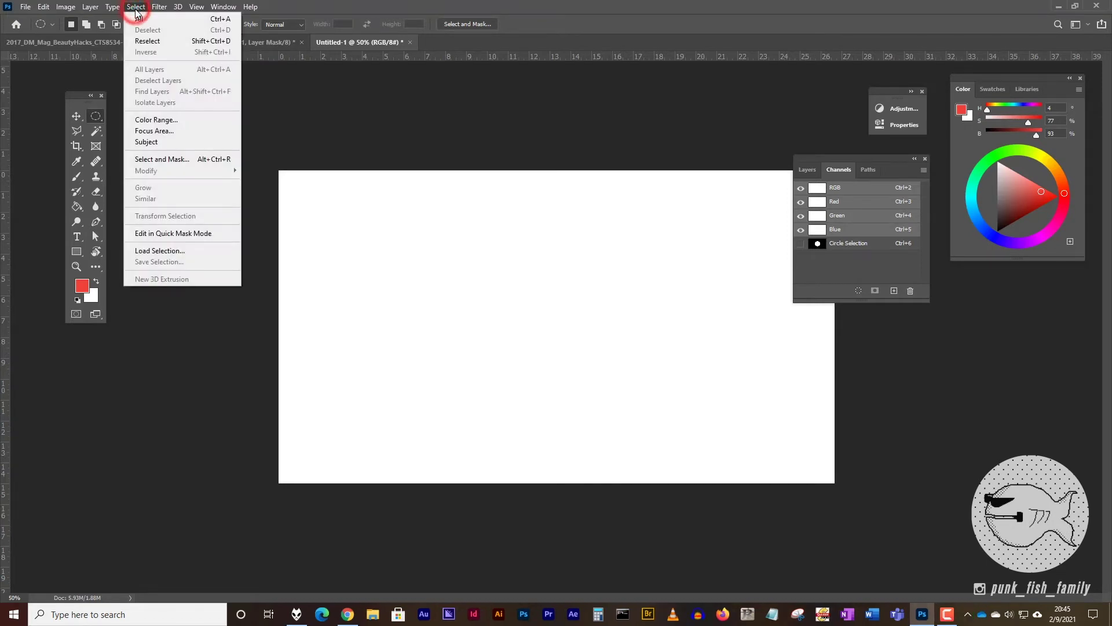
{"action": "left_click", "coordinate": [166, 251]}
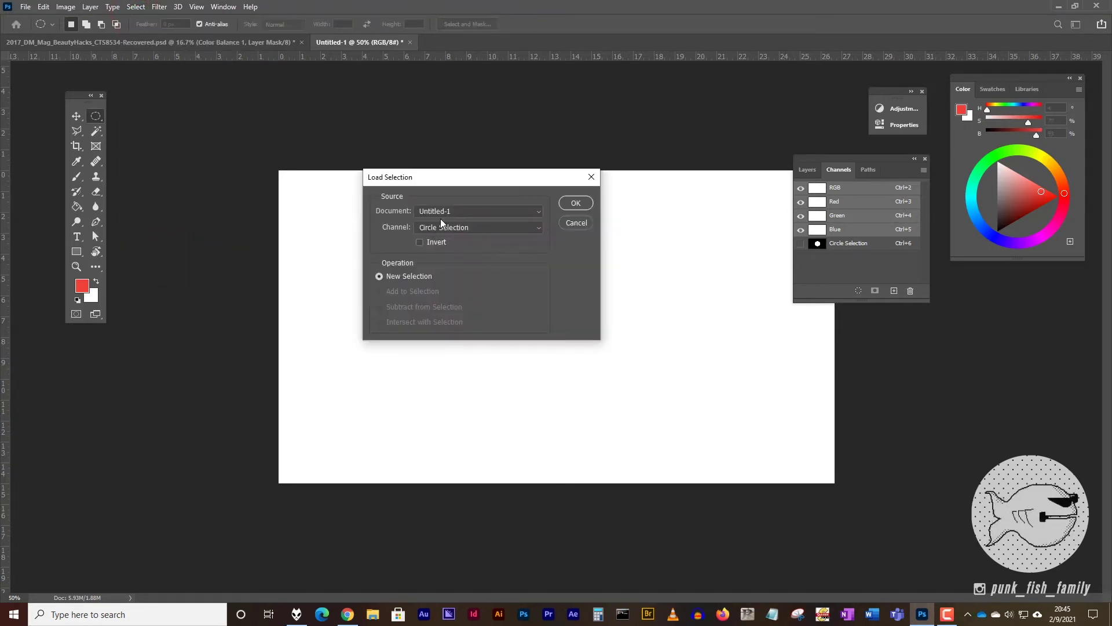
{"action": "left_click", "coordinate": [537, 226]}
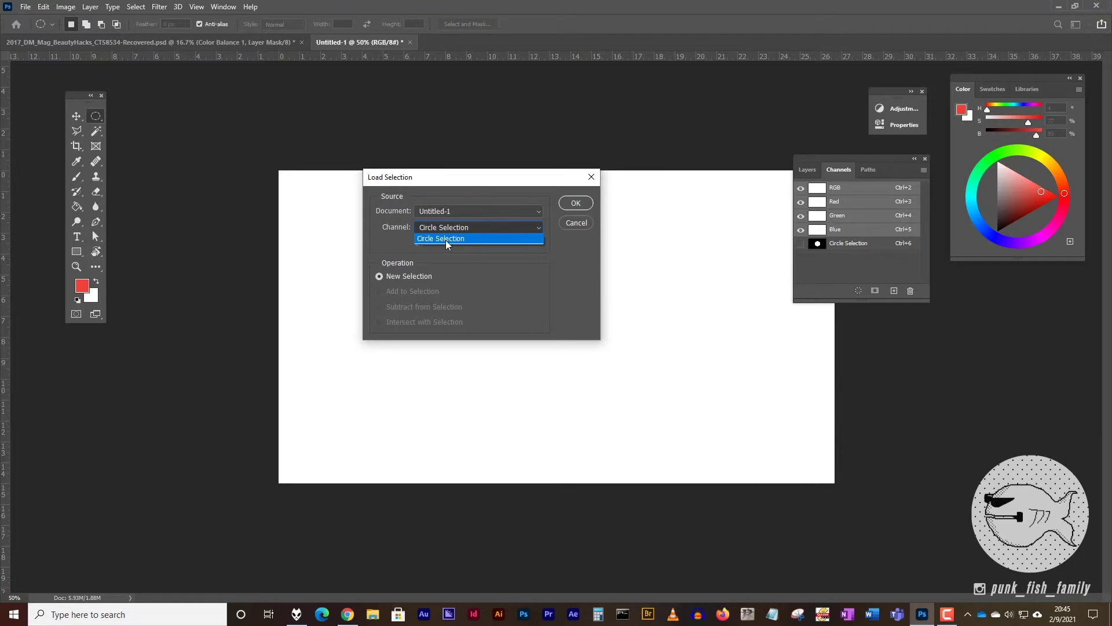
{"action": "left_click", "coordinate": [446, 240]}
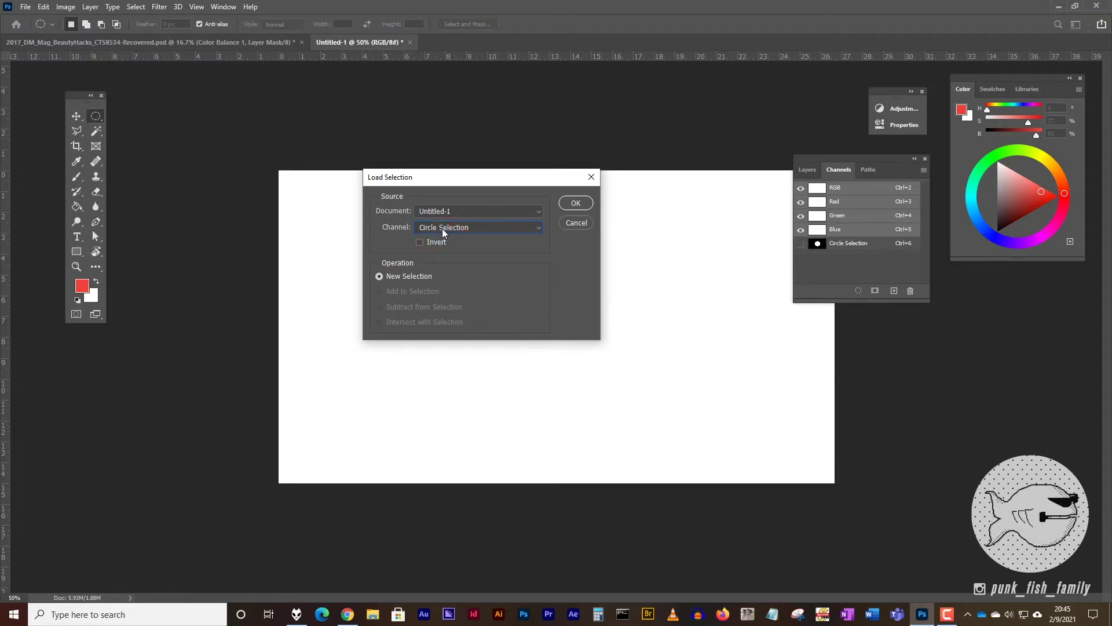
{"action": "left_click", "coordinate": [577, 203]}
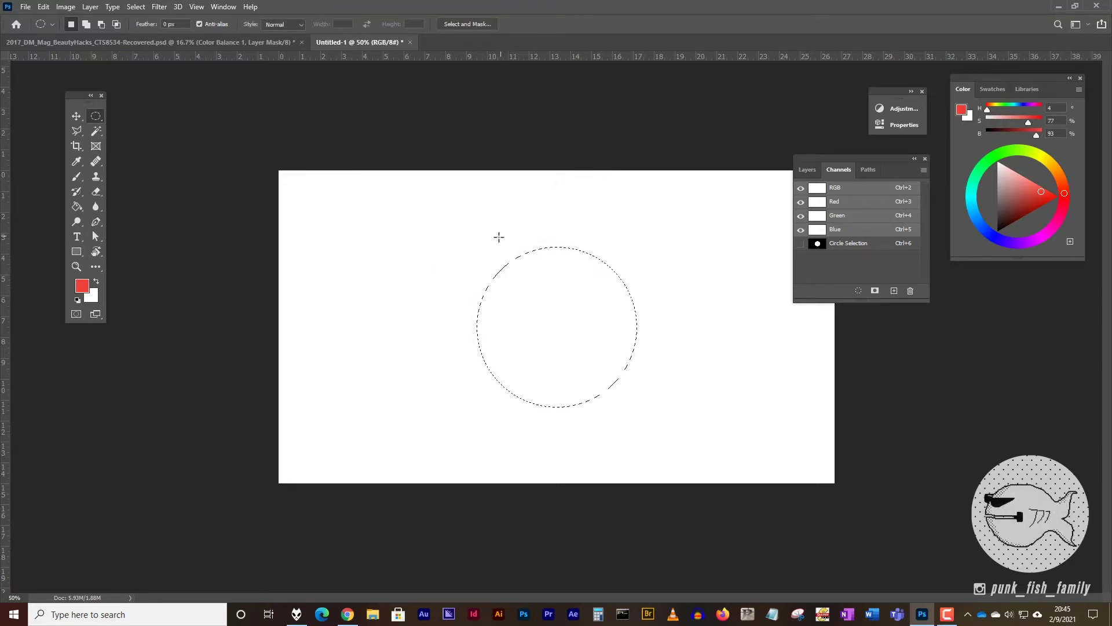
Step: Paint red brush strokes across the loaded circular selection and delete them
{"action": "key", "text": "b"}
{"action": "left_click", "coordinate": [615, 277]}
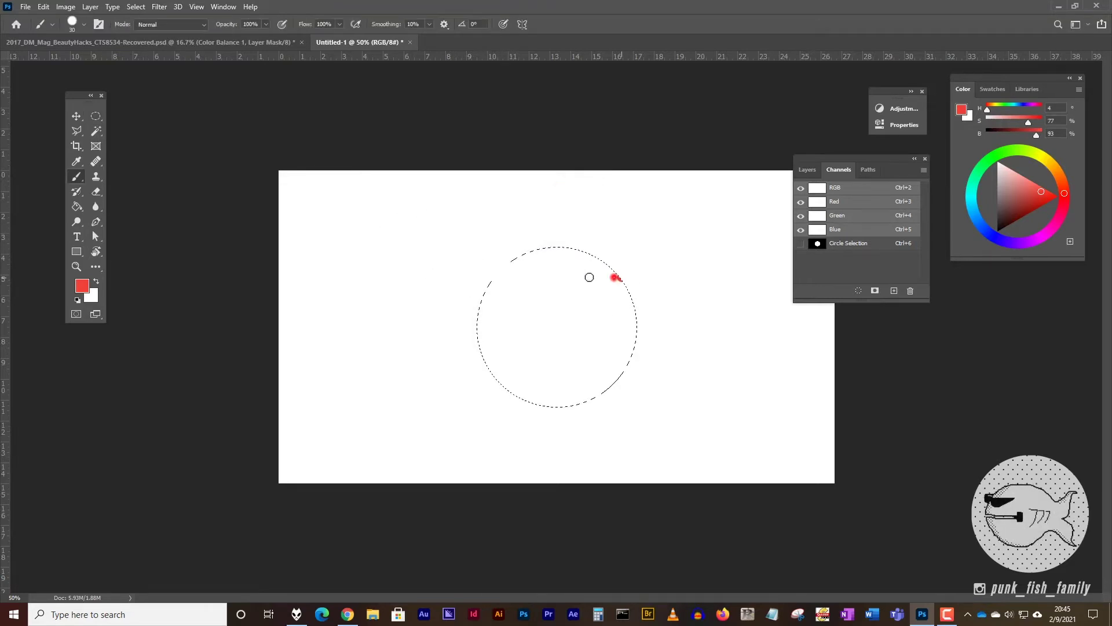
{"action": "mouse_move", "coordinate": [589, 277]}
{"action": "left_mouse_down"}
{"action": "mouse_move", "coordinate": [413, 373]}
{"action": "mouse_move", "coordinate": [501, 431]}
{"action": "mouse_move", "coordinate": [562, 312]}
{"action": "mouse_move", "coordinate": [601, 313]}
{"action": "mouse_move", "coordinate": [633, 350]}
{"action": "left_mouse_up"}
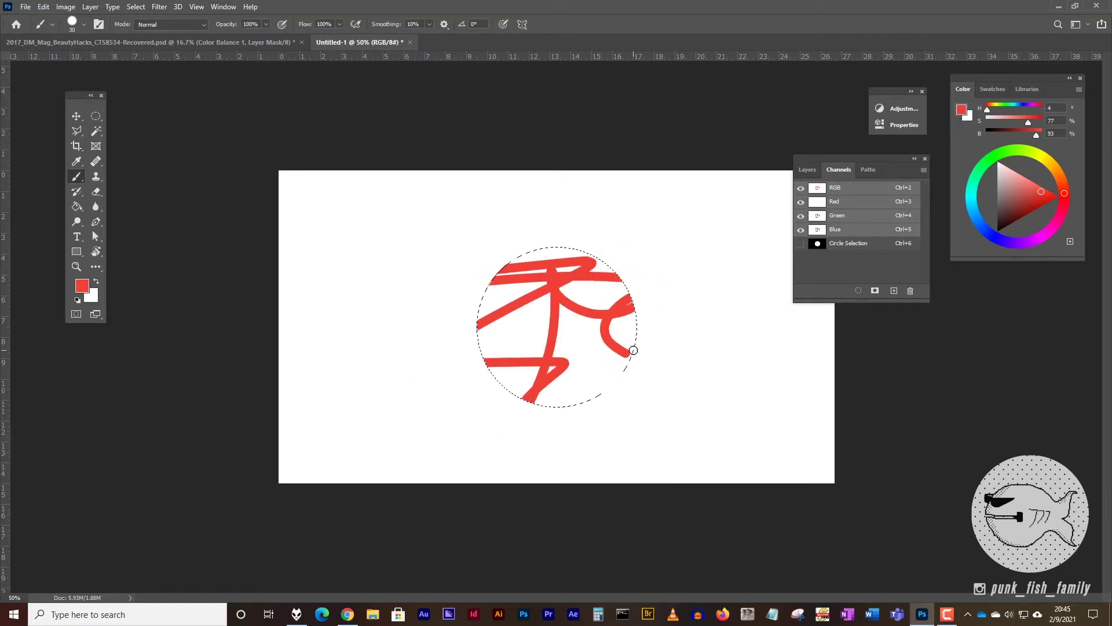
{"action": "key", "text": "Delete"}
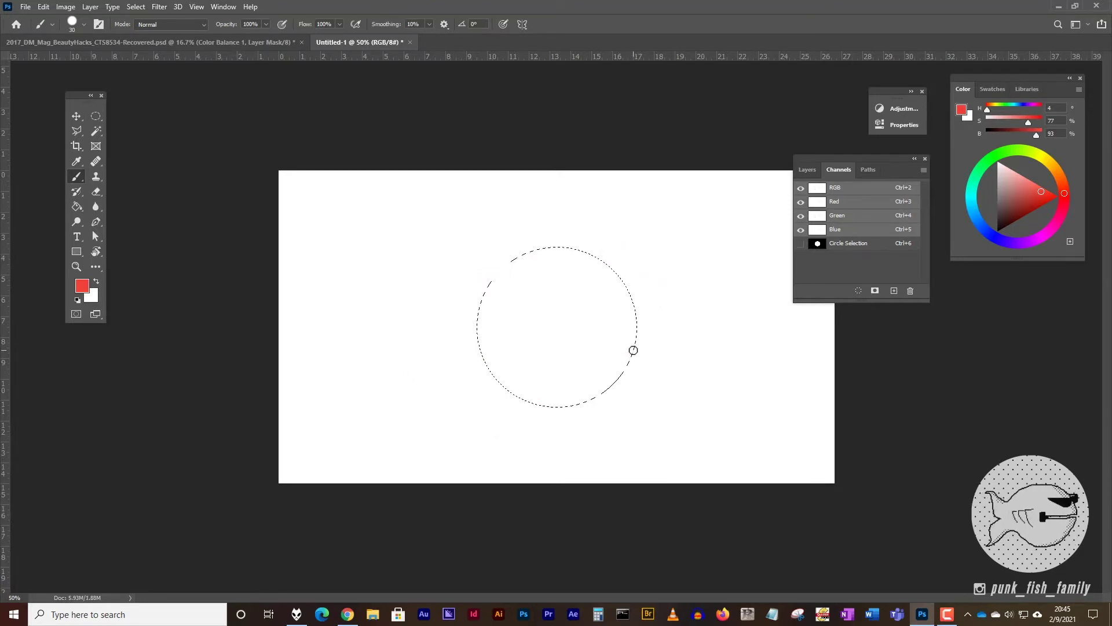
Step: Deselect and paint seven white spots around the circle in the Circle Selection channel with the Brush tool
{"action": "key", "text": "ctrl+d"}
{"action": "left_click", "coordinate": [859, 244]}
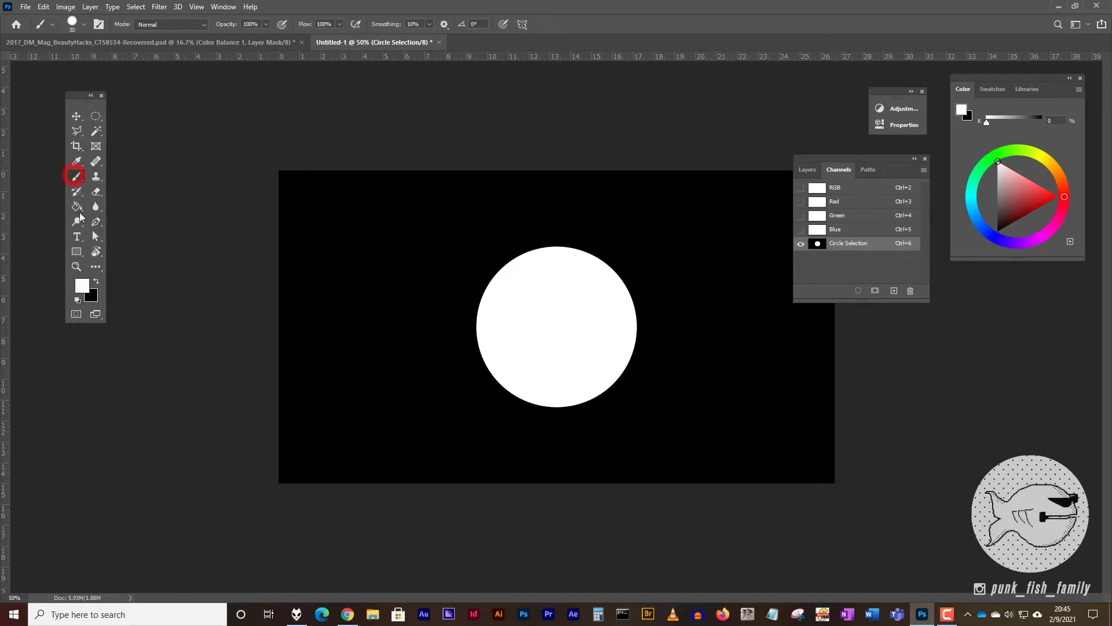
{"action": "left_click", "coordinate": [81, 285]}
{"action": "left_click", "coordinate": [665, 351]}
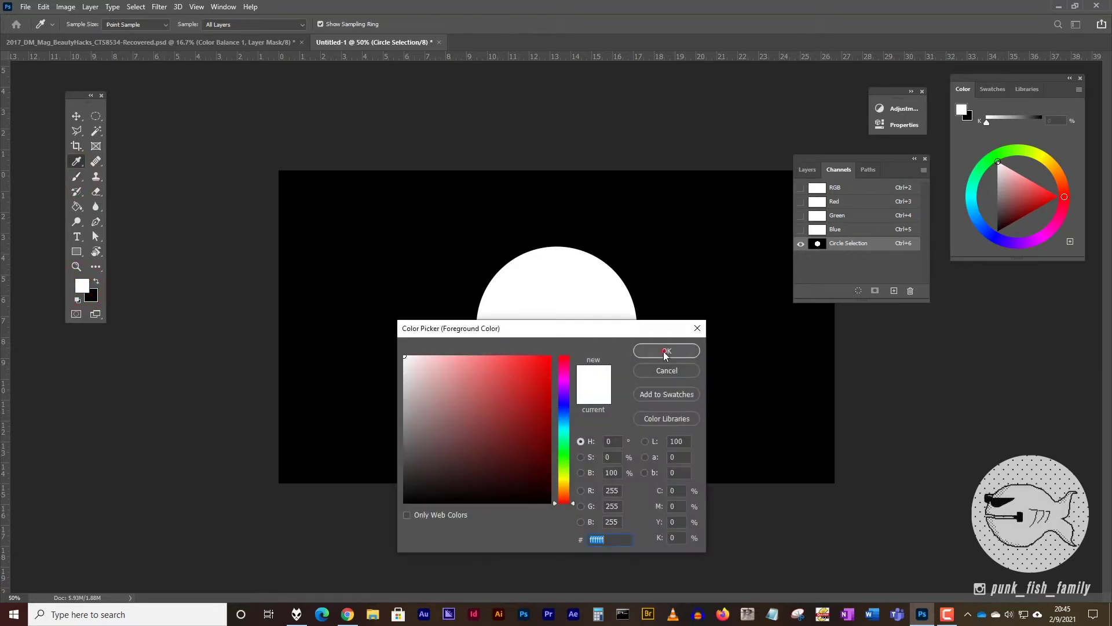
{"action": "left_click_drag", "start_coordinate": [432, 244], "coordinate": [432, 251]}
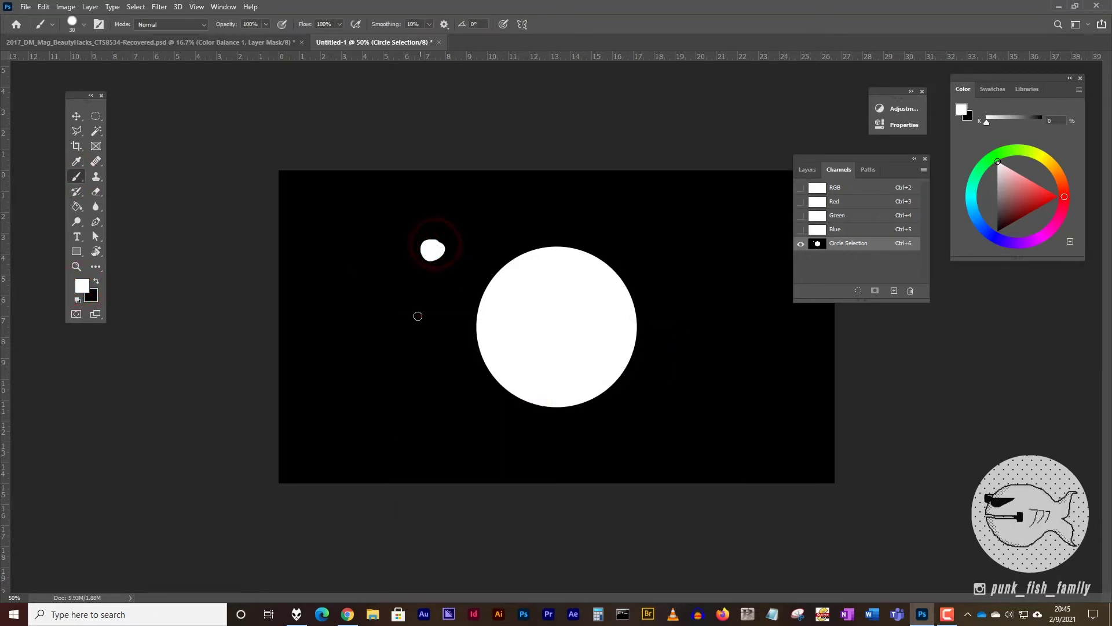
{"action": "left_click_drag", "start_coordinate": [408, 334], "coordinate": [405, 339]}
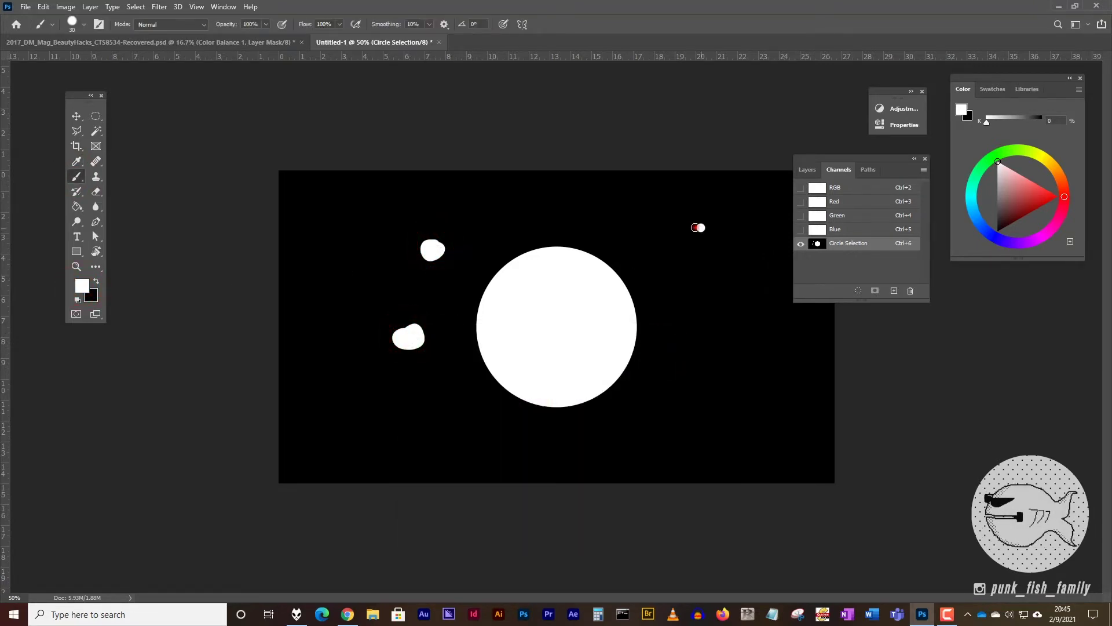
{"action": "left_click_drag", "start_coordinate": [697, 226], "coordinate": [700, 243]}
{"action": "left_click_drag", "start_coordinate": [718, 347], "coordinate": [724, 350]}
{"action": "left_click_drag", "start_coordinate": [626, 433], "coordinate": [621, 437]}
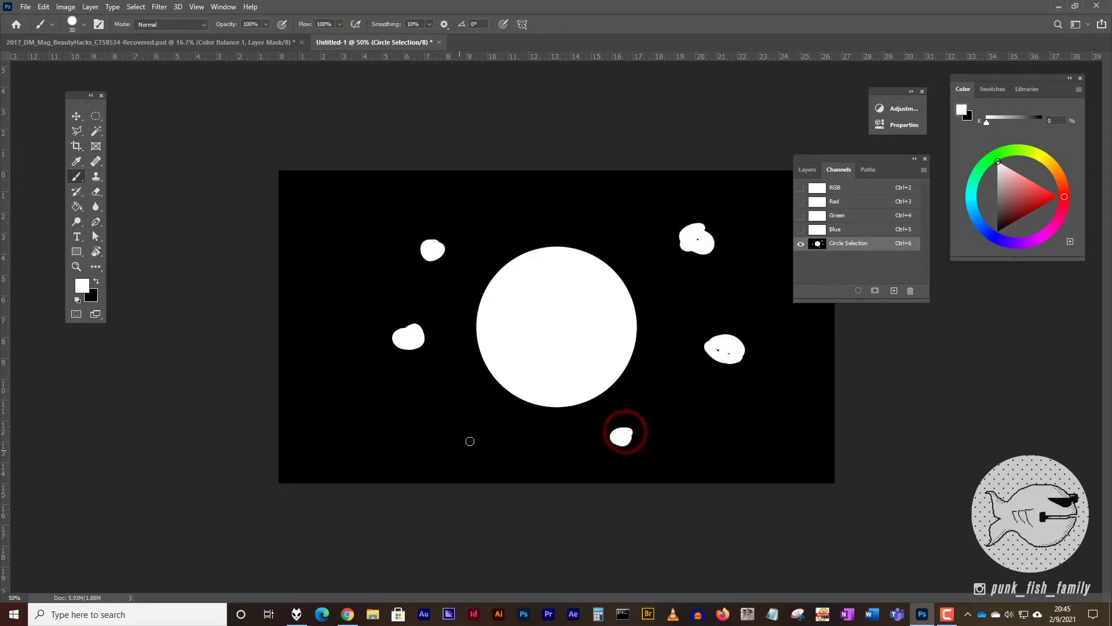
{"action": "left_click_drag", "start_coordinate": [465, 433], "coordinate": [465, 438]}
{"action": "left_click_drag", "start_coordinate": [513, 204], "coordinate": [518, 208]}
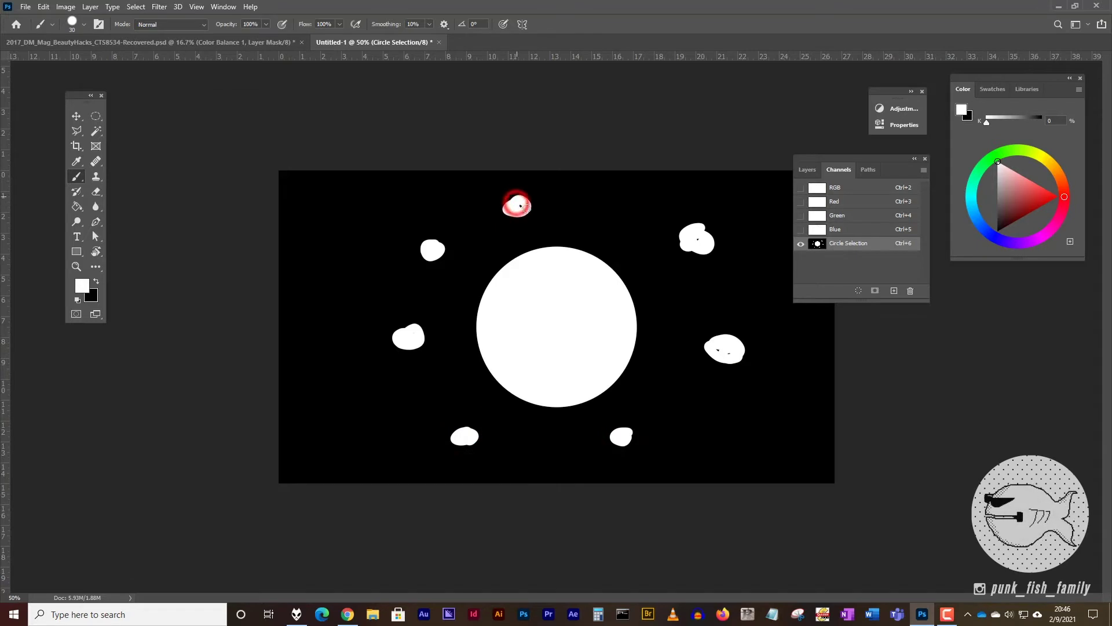
Step: Swap the foreground color to black and paint six black spots inside the white circle of the channel
{"action": "left_click", "coordinate": [97, 280]}
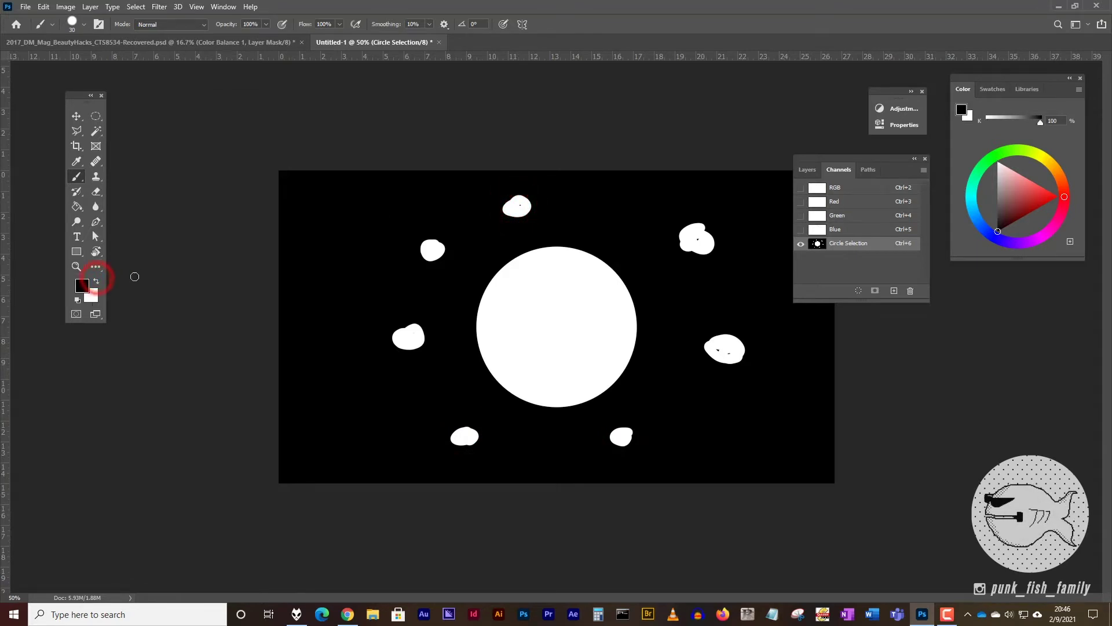
{"action": "left_click_drag", "start_coordinate": [545, 266], "coordinate": [554, 268]}
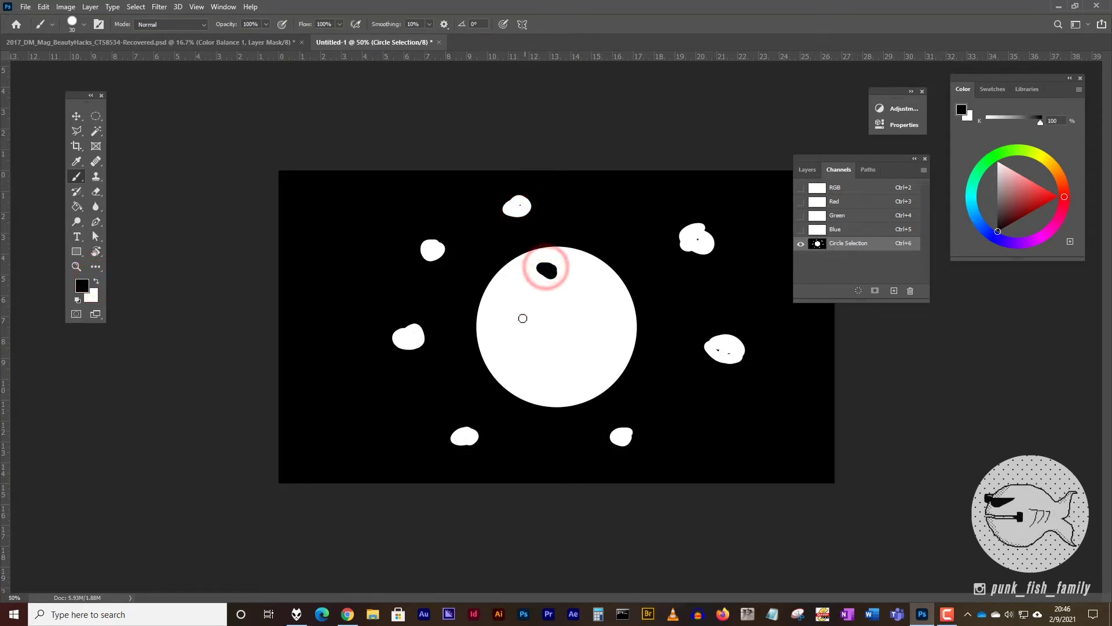
{"action": "left_click_drag", "start_coordinate": [513, 306], "coordinate": [517, 312]}
{"action": "mouse_move", "coordinate": [600, 303]}
{"action": "left_mouse_down"}
{"action": "mouse_move", "coordinate": [523, 353]}
{"action": "mouse_move", "coordinate": [580, 366]}
{"action": "left_mouse_up"}
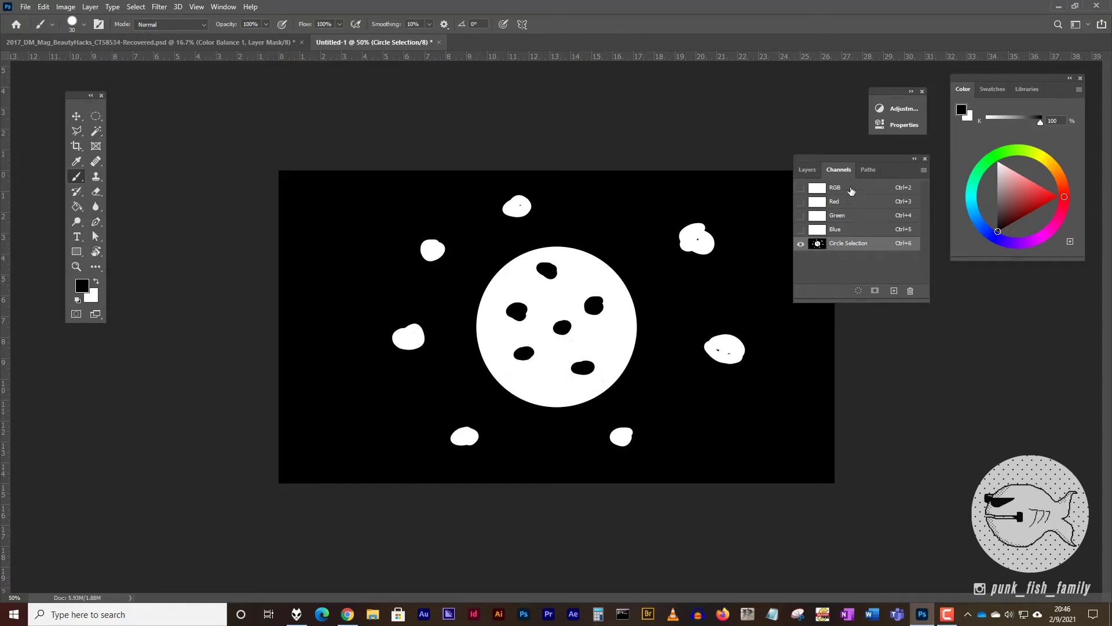
Step: Return to the RGB composite and load the edited Circle Selection channel as a new selection
{"action": "left_click", "coordinate": [851, 189]}
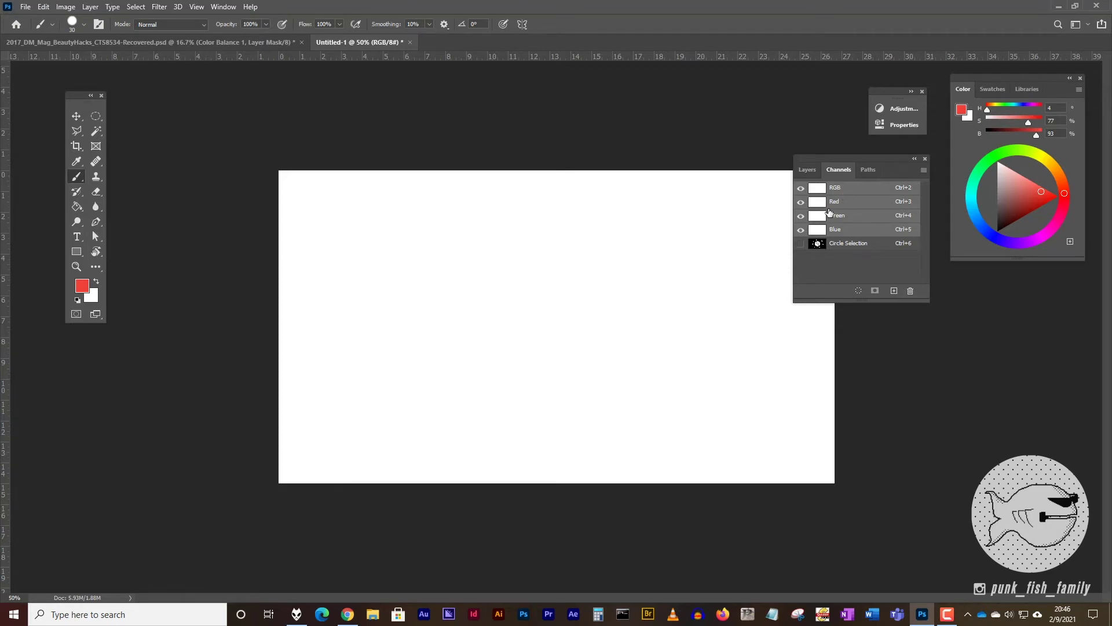
{"action": "left_click", "coordinate": [136, 8]}
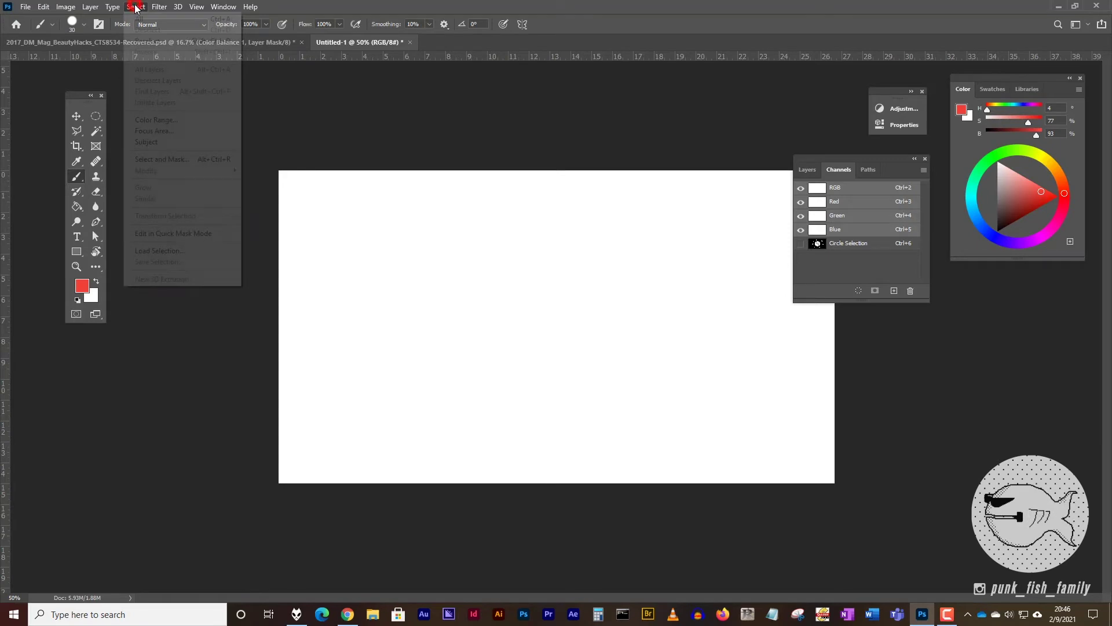
{"action": "left_click", "coordinate": [181, 253]}
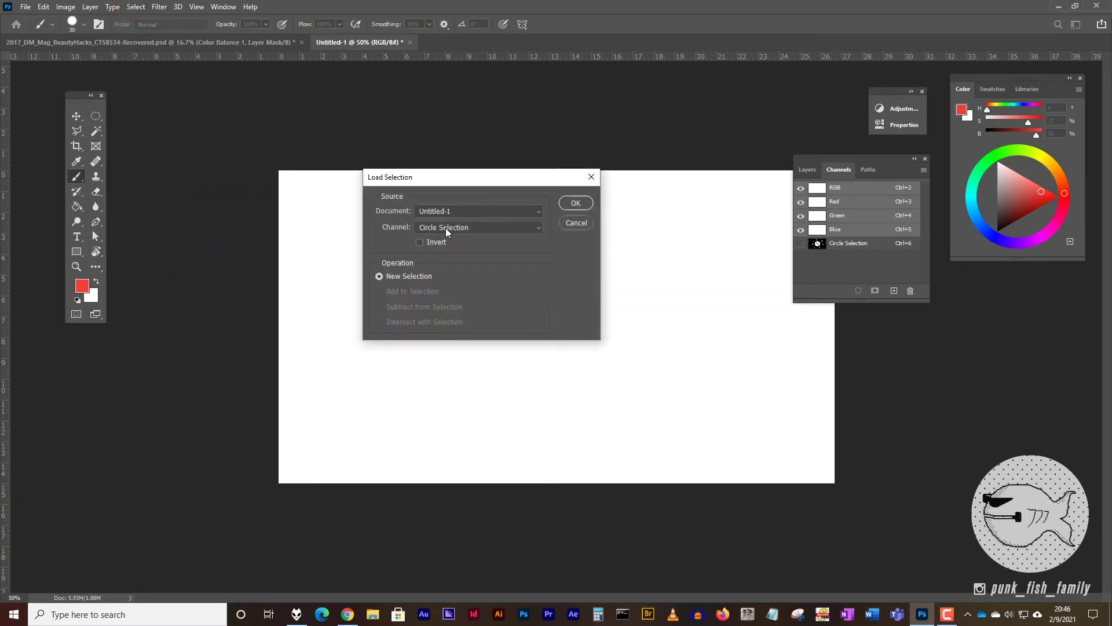
{"action": "left_click", "coordinate": [577, 203]}
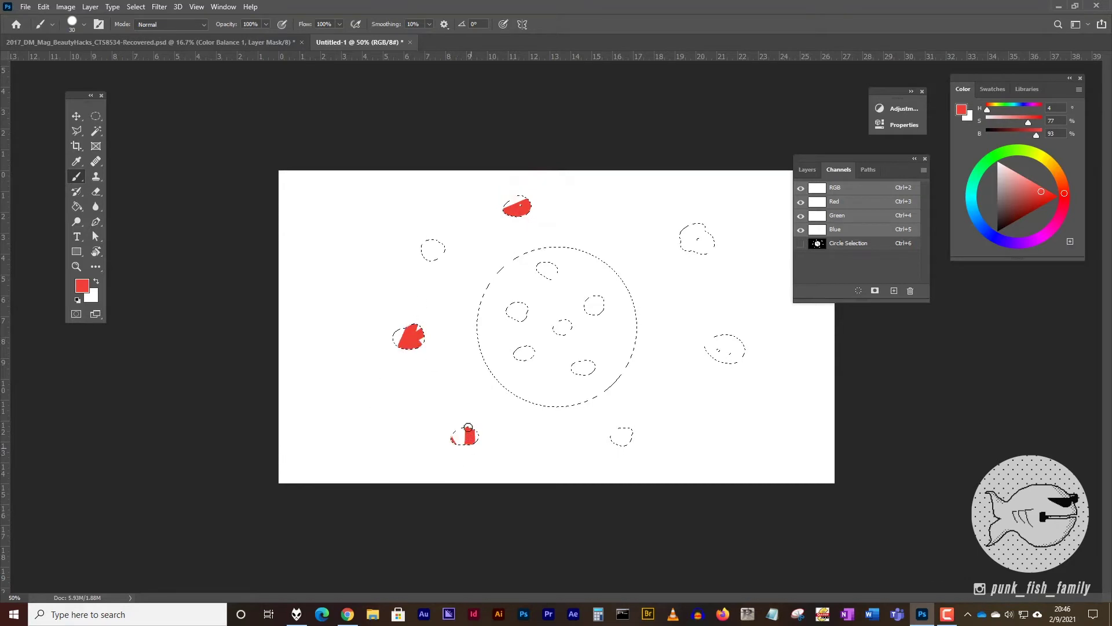
Step: Paint red brush strokes over the spotted circle and surrounding selected spots, and cut the painted content
{"action": "left_click_drag", "start_coordinate": [629, 431], "coordinate": [615, 437]}
{"action": "left_click_drag", "start_coordinate": [615, 375], "coordinate": [507, 318]}
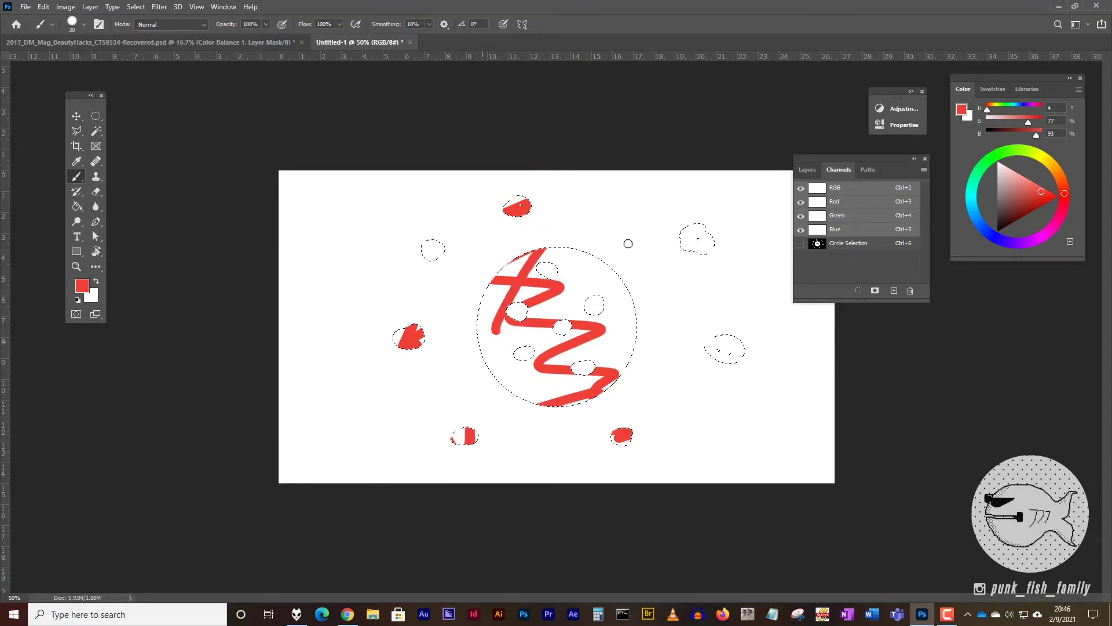
{"action": "left_click_drag", "start_coordinate": [687, 354], "coordinate": [770, 372]}
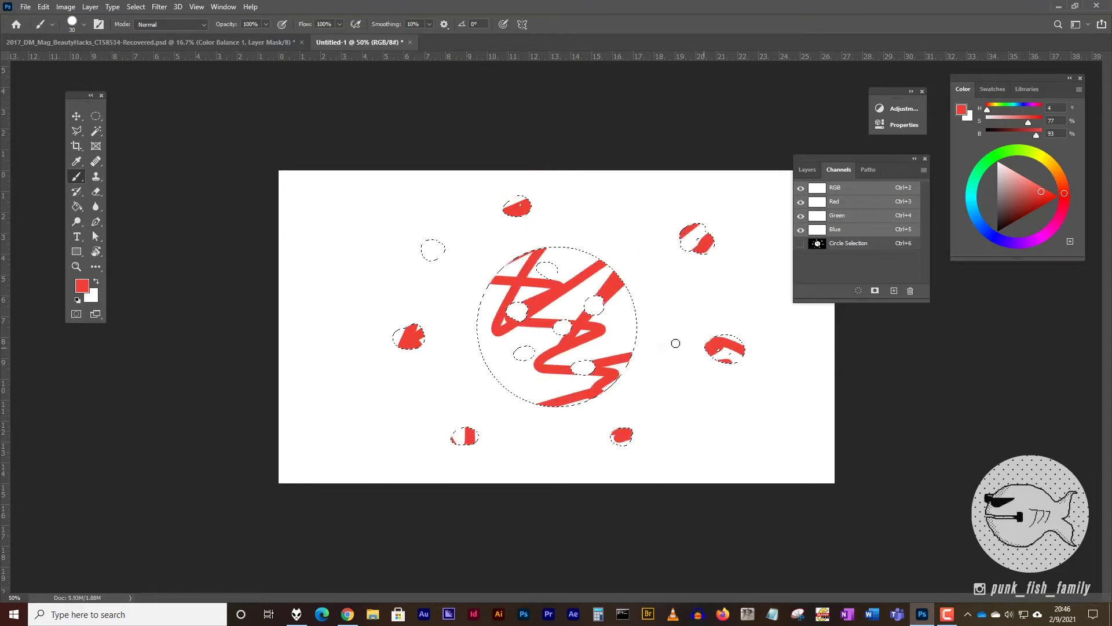
{"action": "left_click_drag", "start_coordinate": [676, 343], "coordinate": [484, 317]}
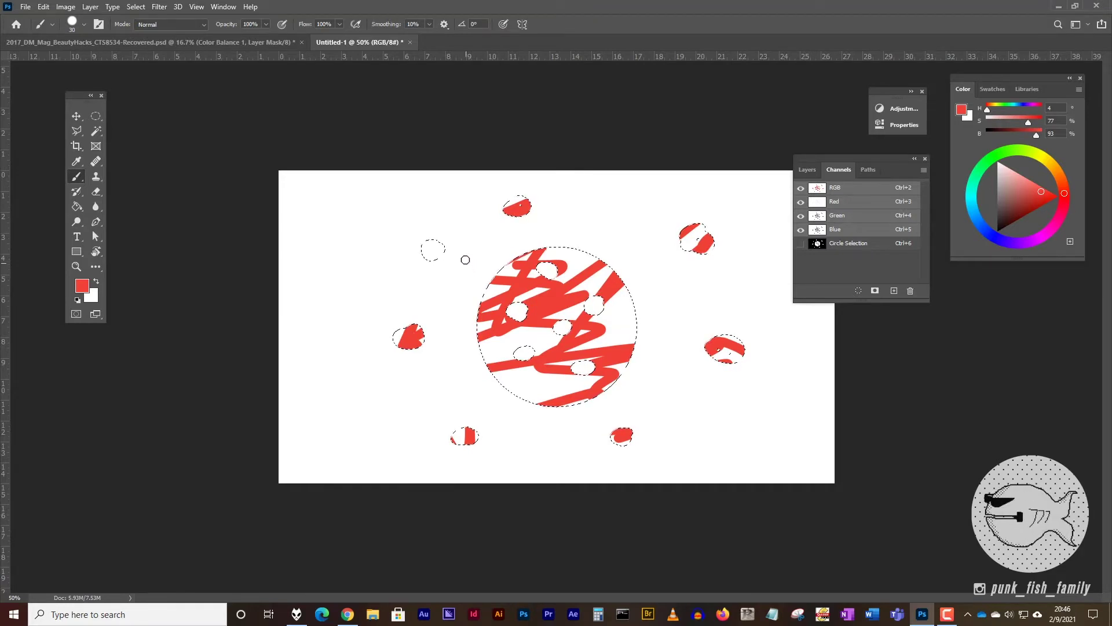
{"action": "key", "text": "ctrl+x"}
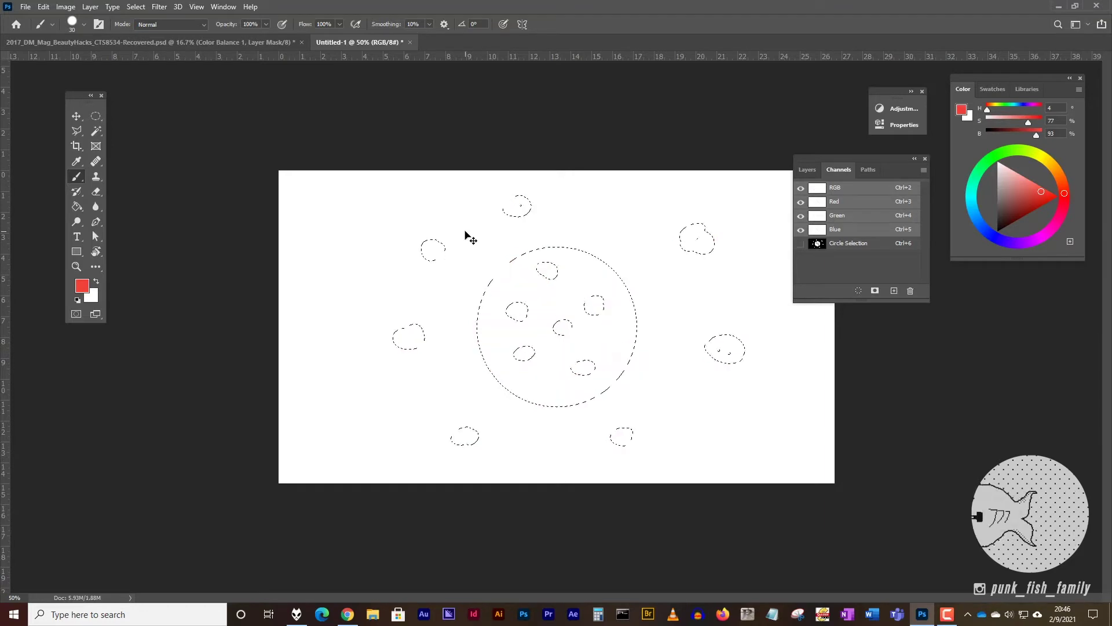
Step: Clear the current selection, open the Circle Selection channel, fill it entirely with white at 100% opacity, and deselect
{"action": "key", "text": "ctrl+d"}
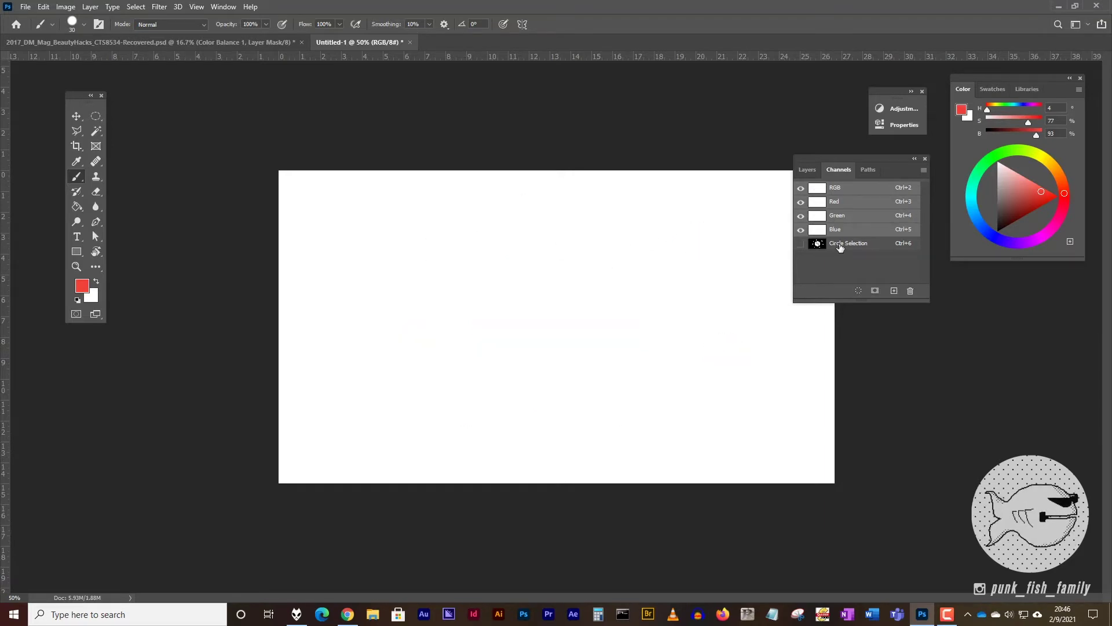
{"action": "left_click", "coordinate": [840, 246]}
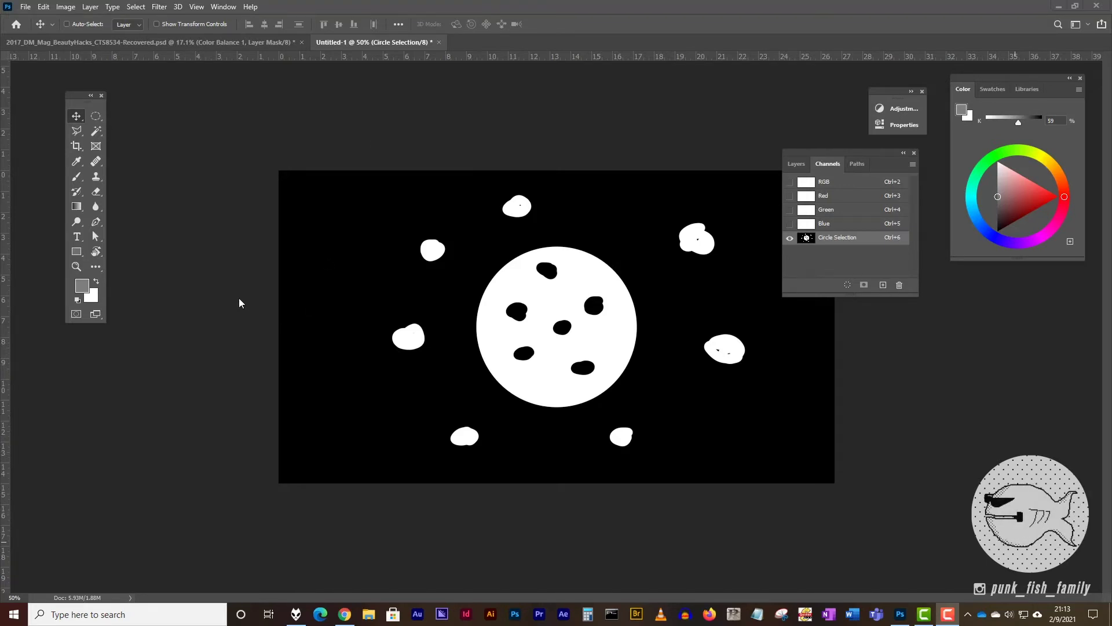
{"action": "left_click", "coordinate": [190, 255]}
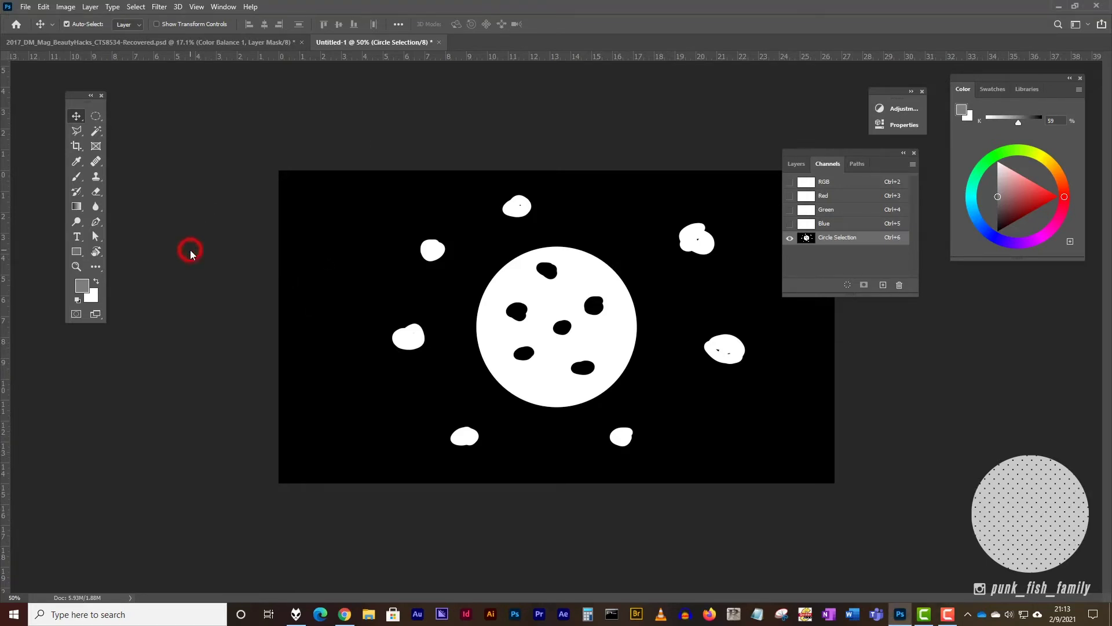
{"action": "key", "text": "ctrl+a"}
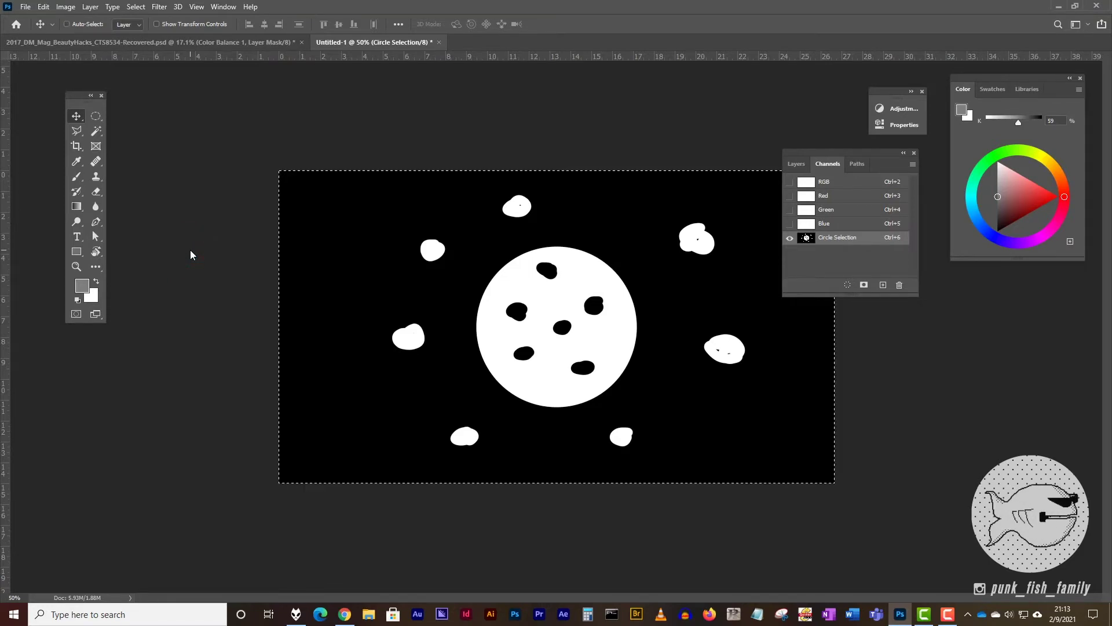
{"action": "key", "text": "shift+F5"}
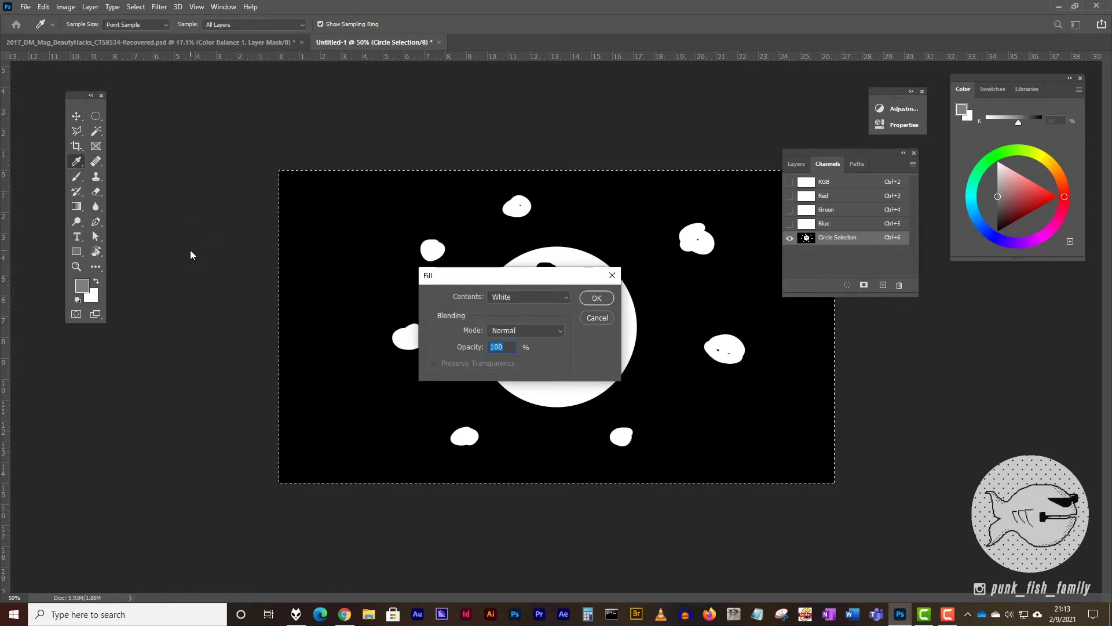
{"action": "key", "text": "v"}
{"action": "left_click", "coordinate": [589, 300]}
{"action": "key", "text": "ctrl"}
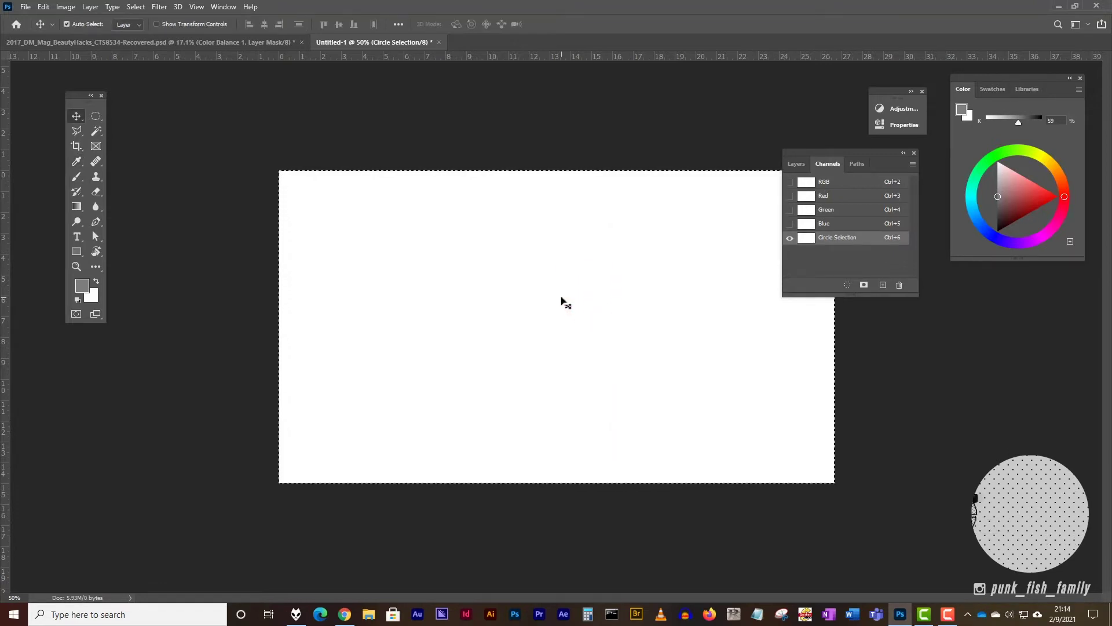
{"action": "key", "text": "ctrl+d"}
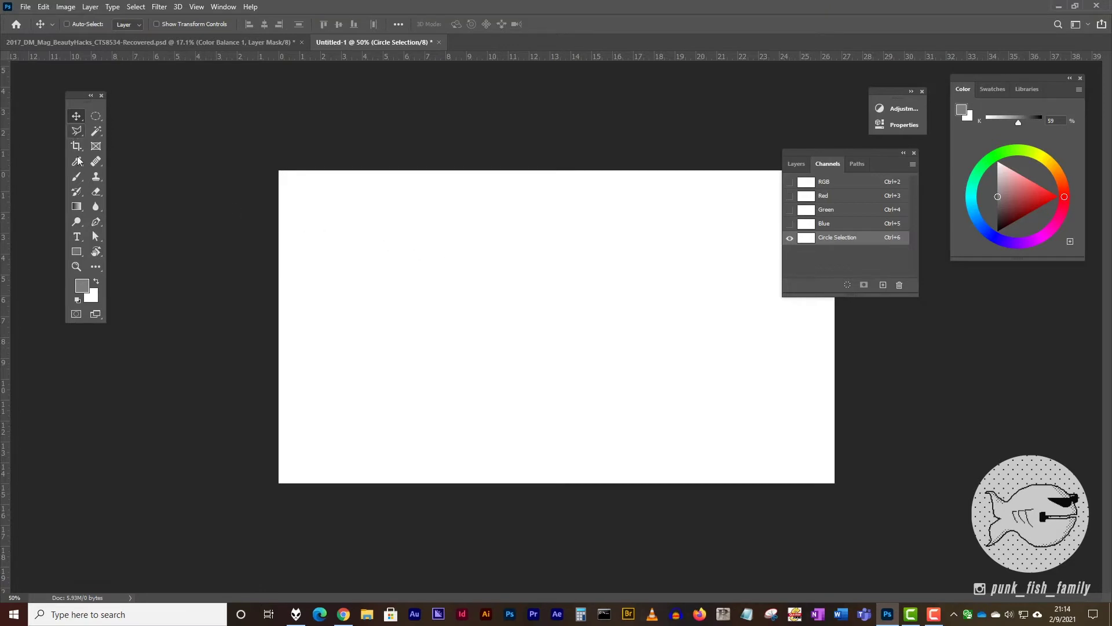
Step: Draw a Black, White gradient horizontally across the whole Circle Selection channel, with black at the left edge and white at the right
{"action": "left_click", "coordinate": [78, 207]}
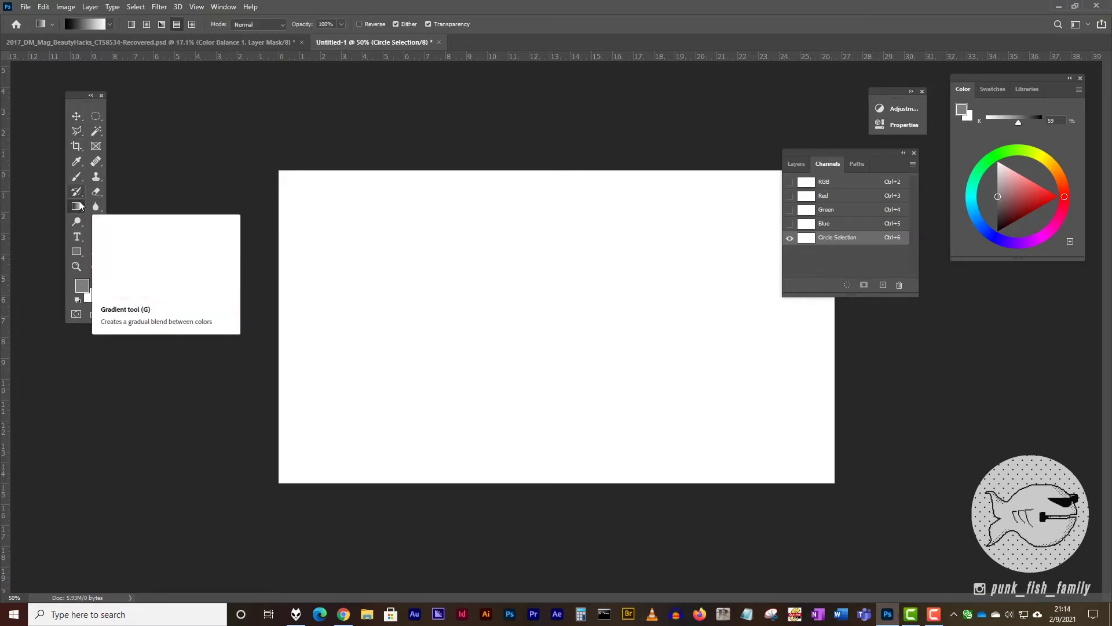
{"action": "left_click", "coordinate": [78, 209]}
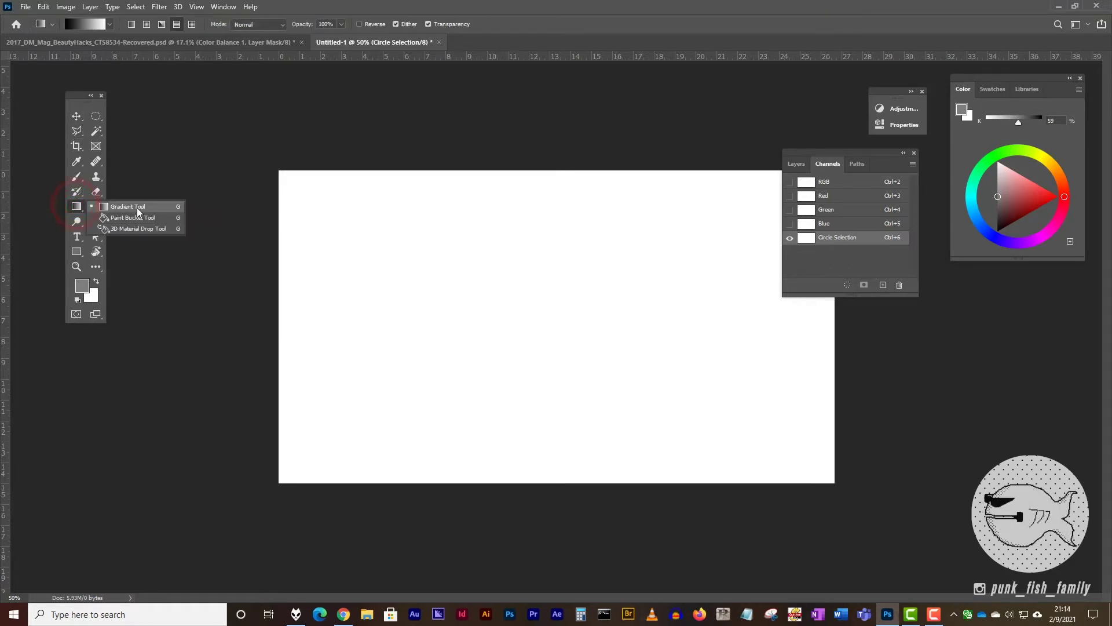
{"action": "left_click", "coordinate": [138, 212]}
{"action": "left_click", "coordinate": [86, 24]}
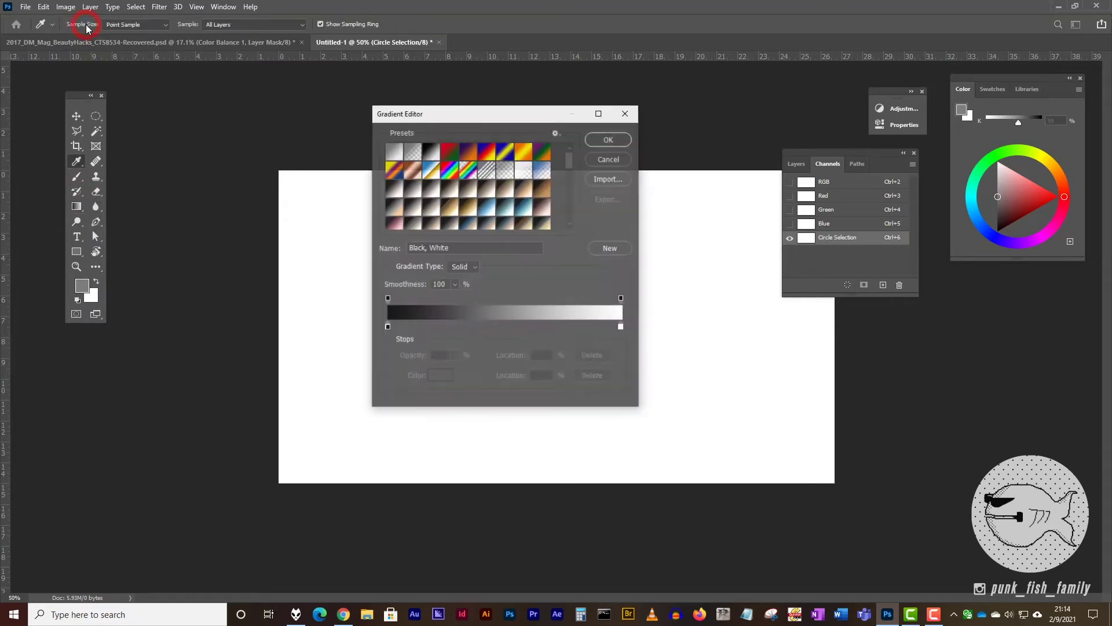
{"action": "left_click", "coordinate": [607, 140]}
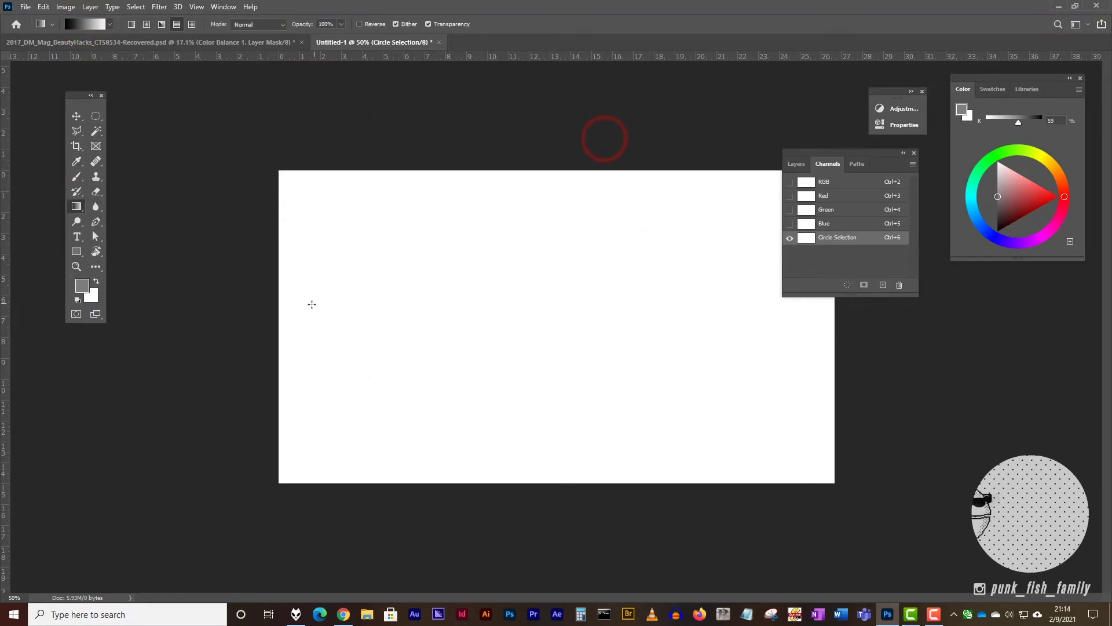
{"action": "left_click_drag", "start_coordinate": [278, 335], "coordinate": [832, 335]}
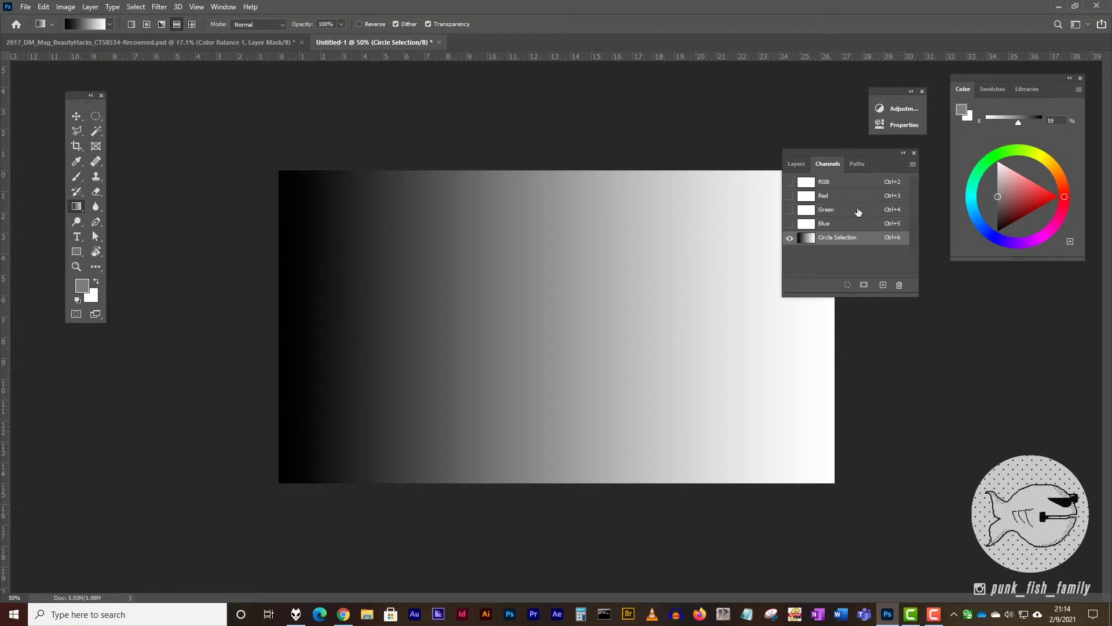
Step: Return to the RGB composite and load the gradient-filled Circle Selection channel as a selection
{"action": "left_click", "coordinate": [828, 186]}
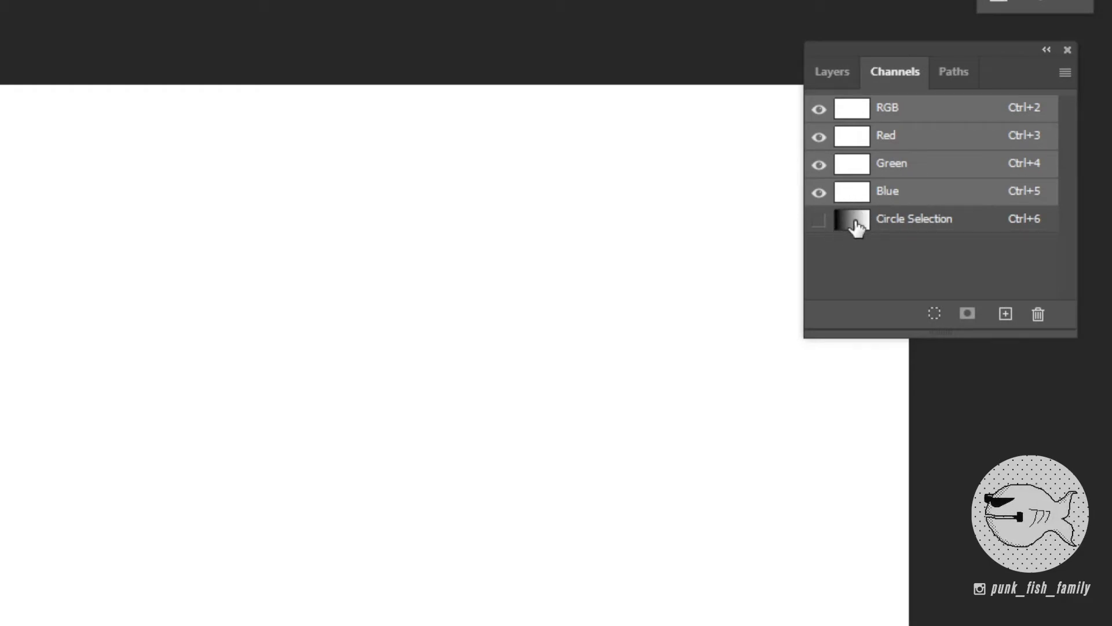
{"action": "left_click", "coordinate": [856, 227], "text": "ctrl"}
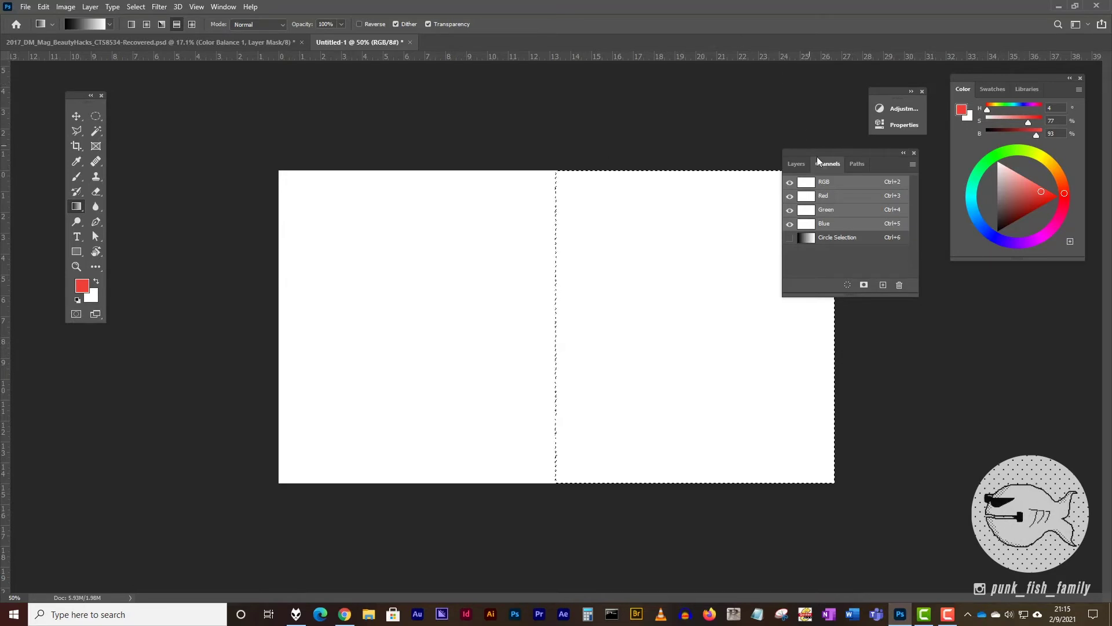
{"action": "left_click_drag", "start_coordinate": [822, 154], "coordinate": [676, 110]}
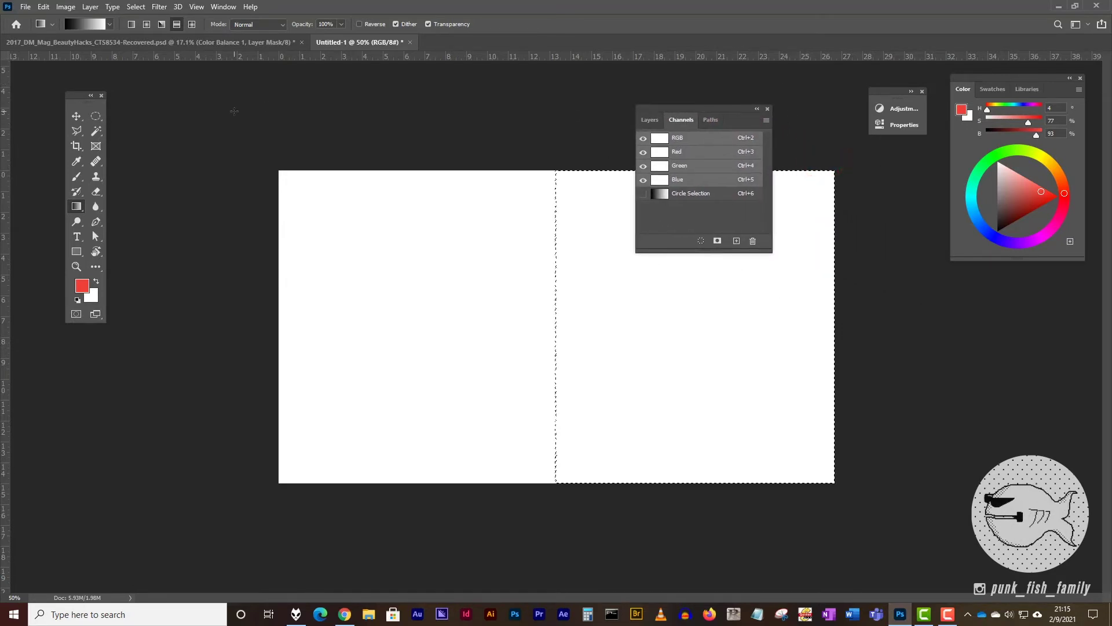
Step: Paint four horizontal red brush strokes across the full canvas width through the gradient selection
{"action": "key", "text": "b"}
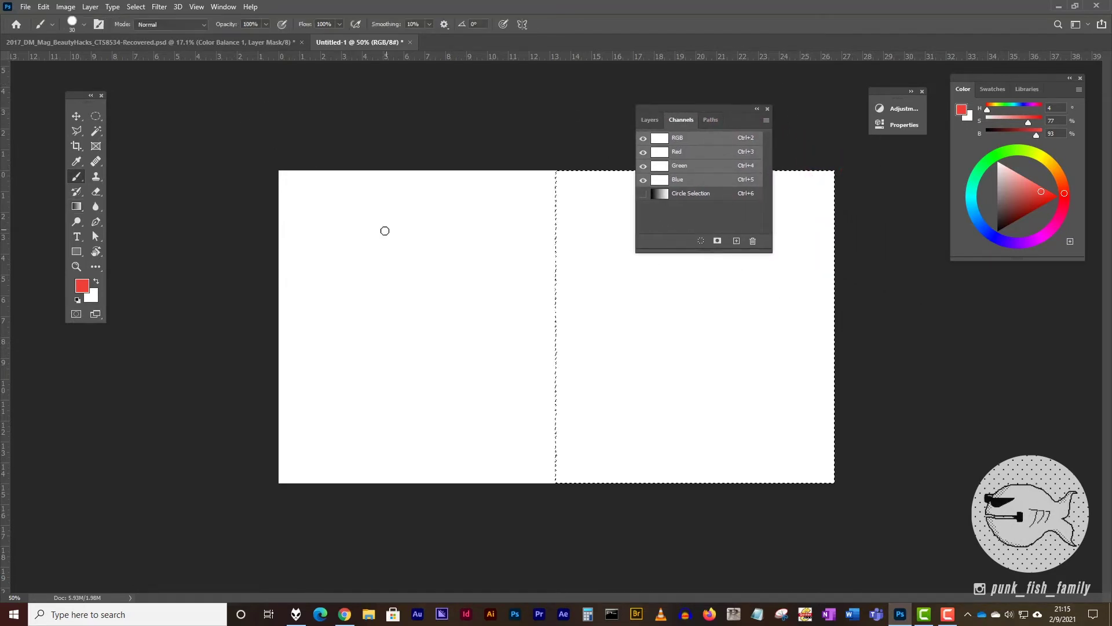
{"action": "left_click", "coordinate": [277, 256]}
{"action": "left_click_drag", "start_coordinate": [276, 256], "coordinate": [829, 263]}
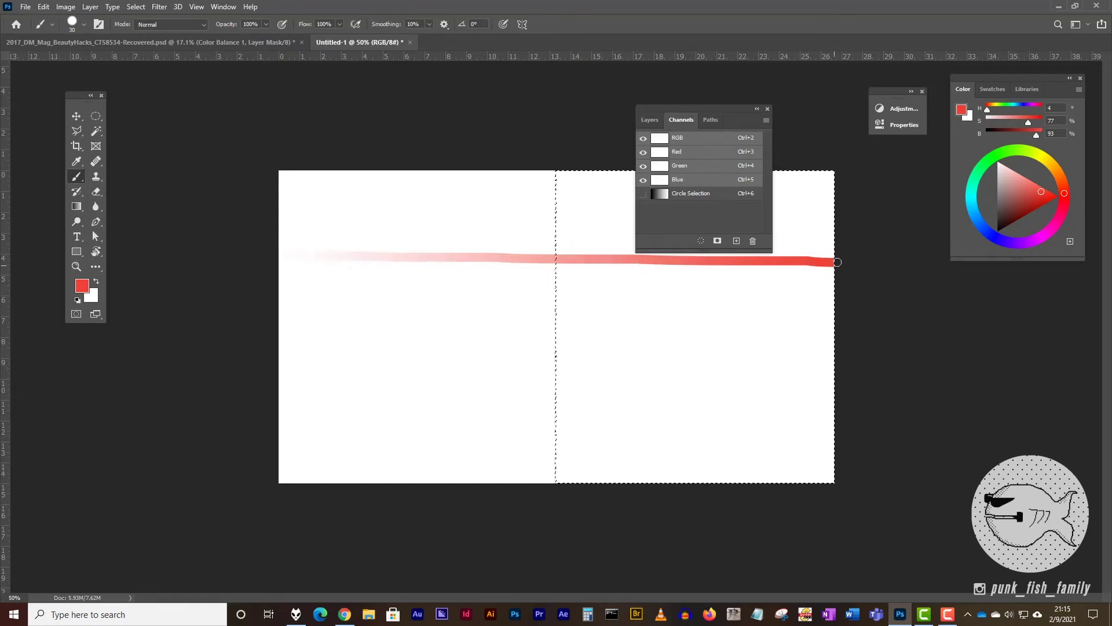
{"action": "left_click_drag", "start_coordinate": [272, 364], "coordinate": [891, 338]}
{"action": "left_click_drag", "start_coordinate": [268, 430], "coordinate": [926, 429]}
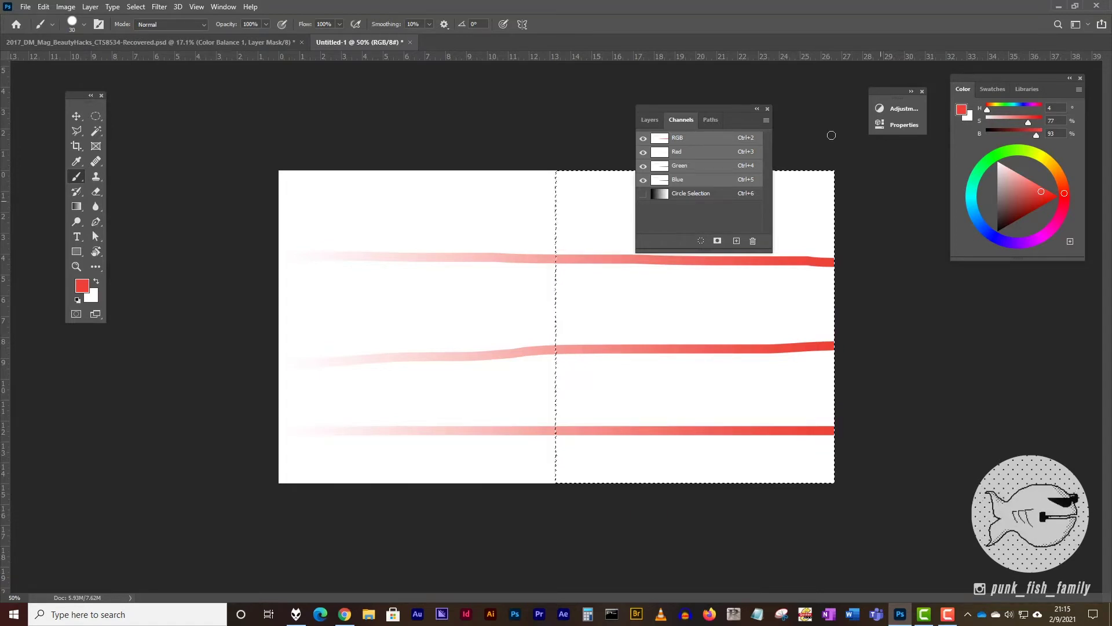
{"action": "left_click_drag", "start_coordinate": [272, 301], "coordinate": [861, 297]}
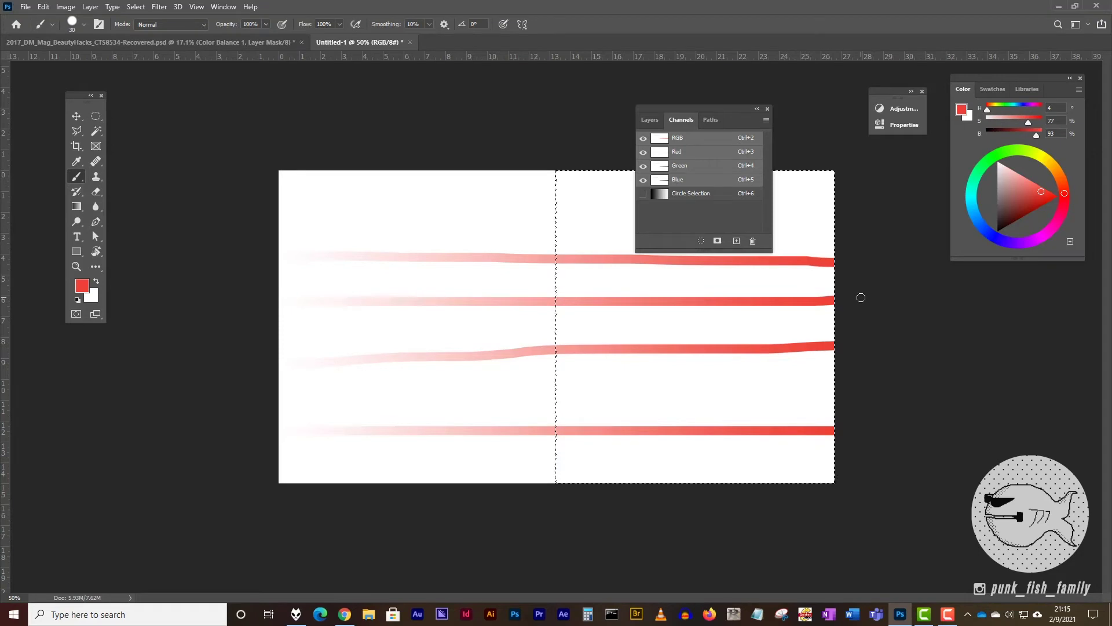
Step: Fill the whole canvas with white at 100% opacity to clear the red strokes, and deselect
{"action": "key", "text": "ctrl+d"}
{"action": "key", "text": "ctrl+a"}
{"action": "key", "text": "shift+BackSpace"}
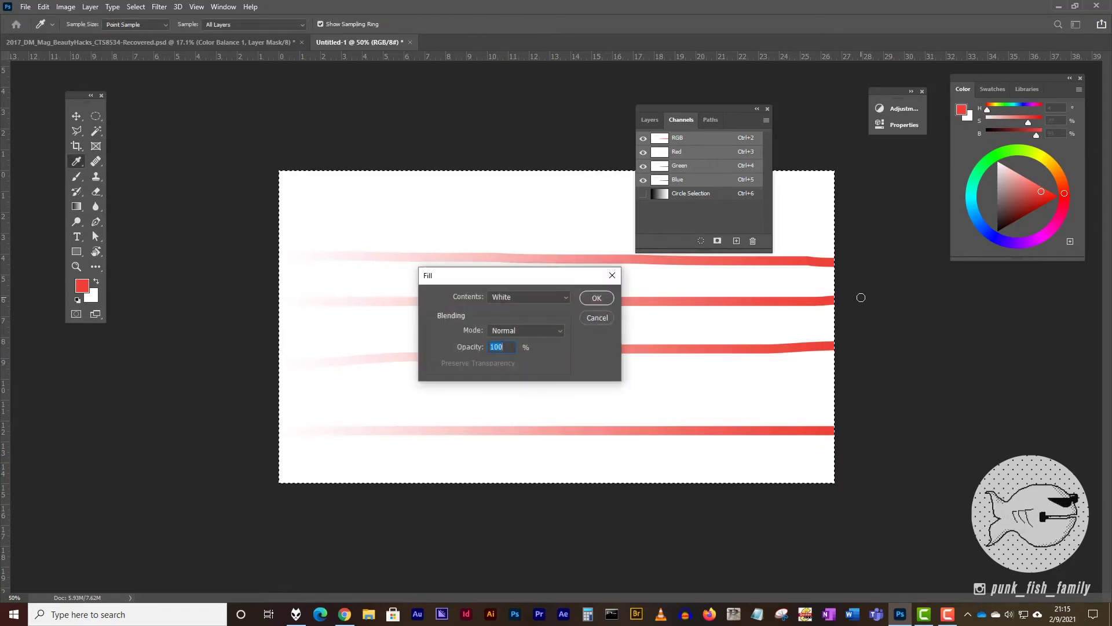
{"action": "key", "text": "Return"}
{"action": "key", "text": "ctrl+d"}
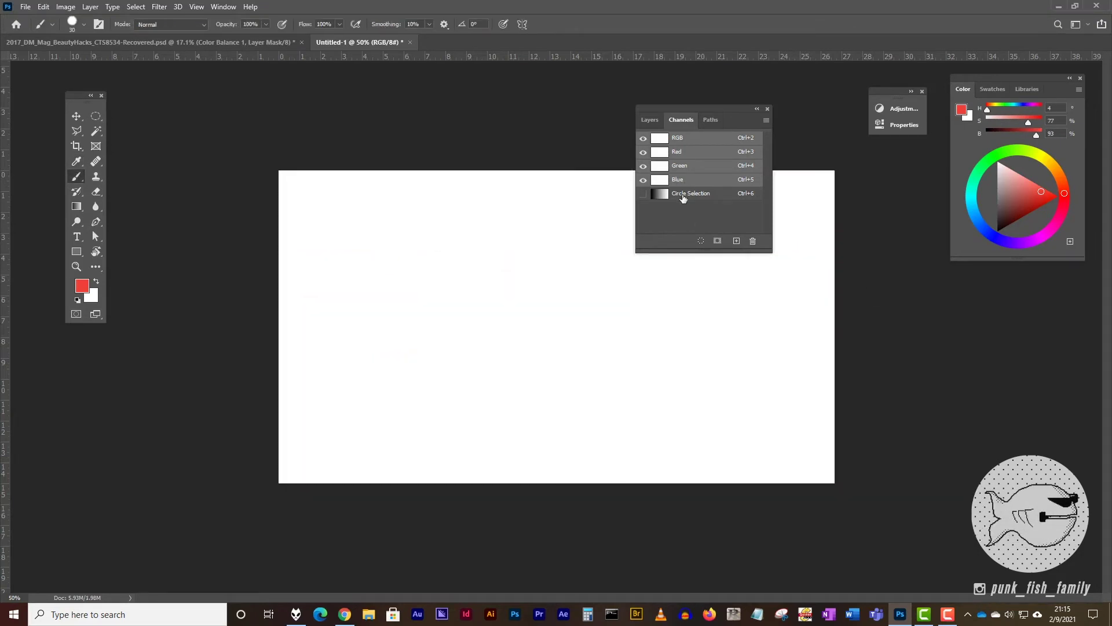
Step: Make a circular selection with the Elliptical Marquee tool and position it at the center of the canvas
{"action": "key", "text": "m"}
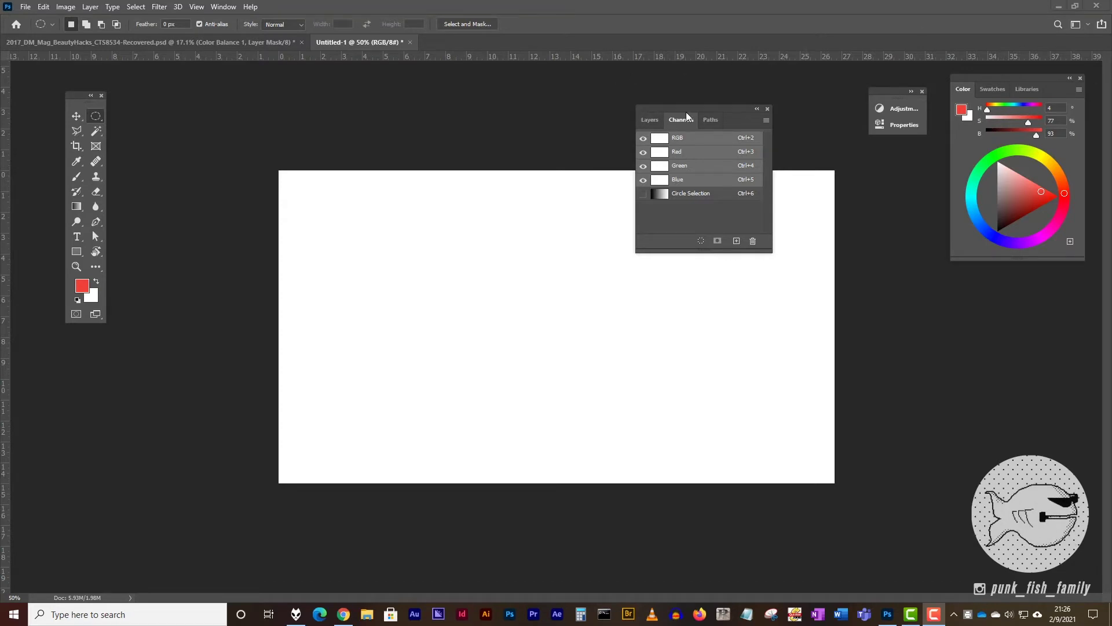
{"action": "left_click_drag", "start_coordinate": [692, 109], "coordinate": [750, 109]}
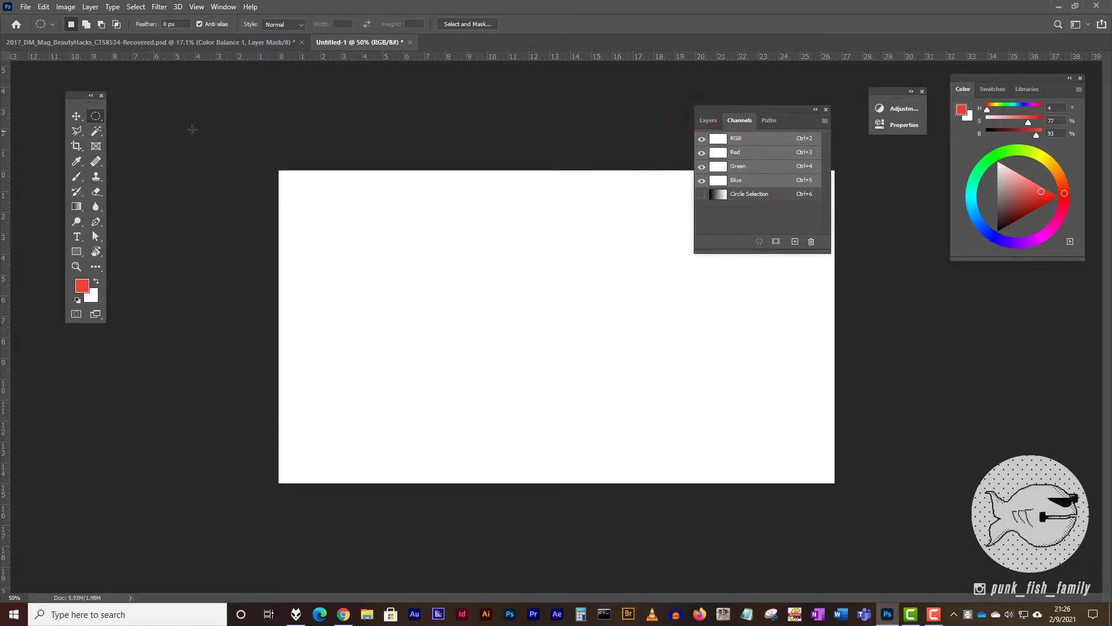
{"action": "left_click_drag", "start_coordinate": [489, 244], "coordinate": [715, 430]}
{"action": "left_click_drag", "start_coordinate": [641, 349], "coordinate": [613, 342]}
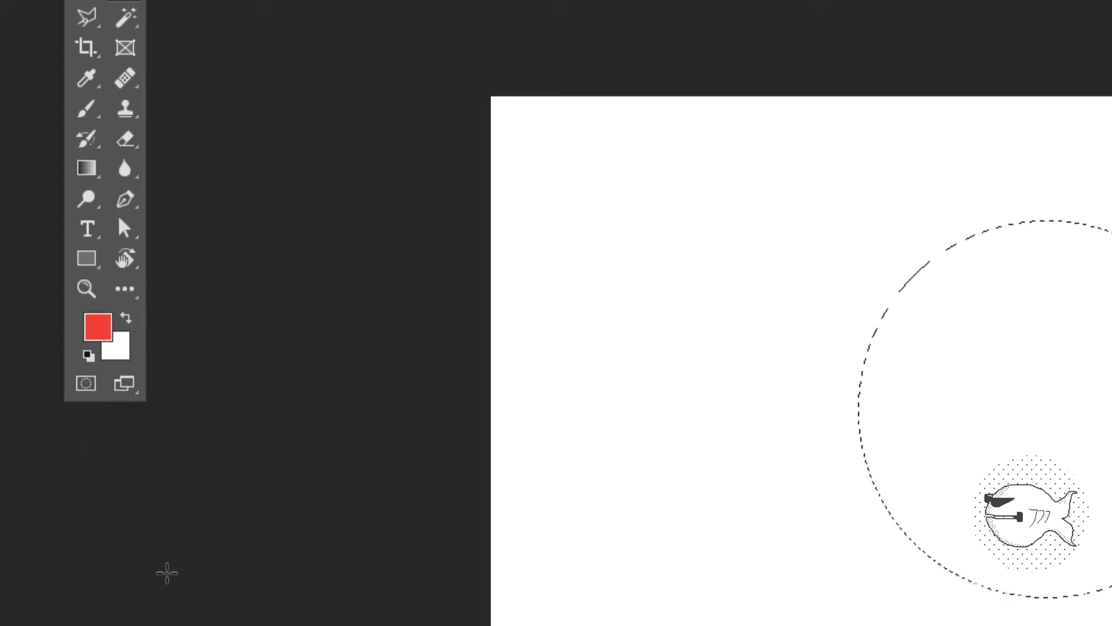
Step: Turn on Quick Mask mode and paint a black squiggle inside the circle with the Brush tool to mask that area
{"action": "key", "text": "q"}
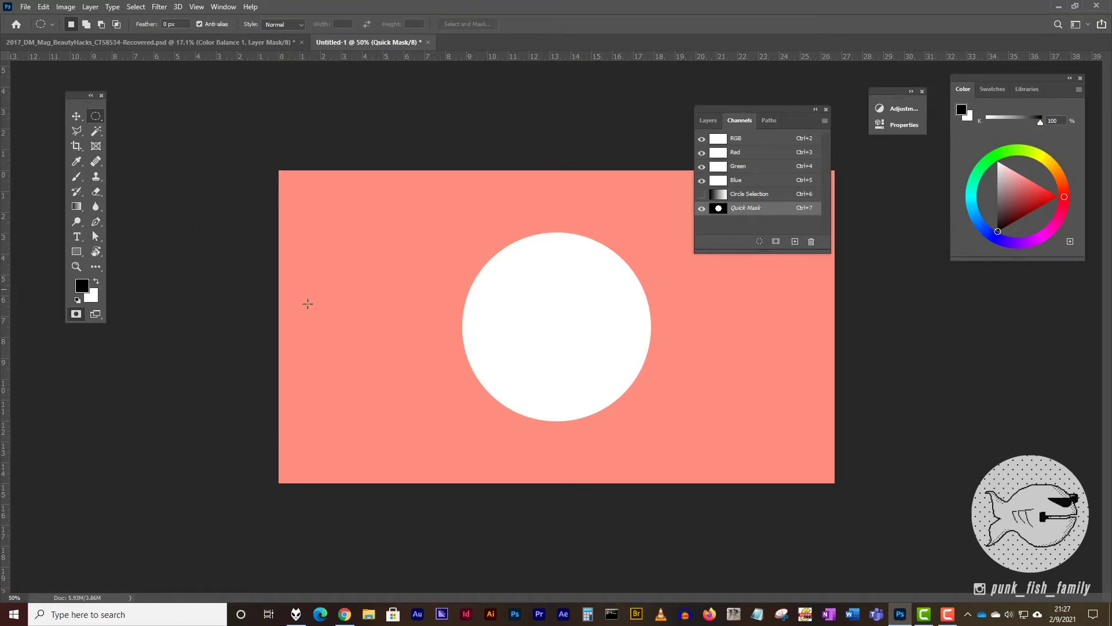
{"action": "key", "text": "b"}
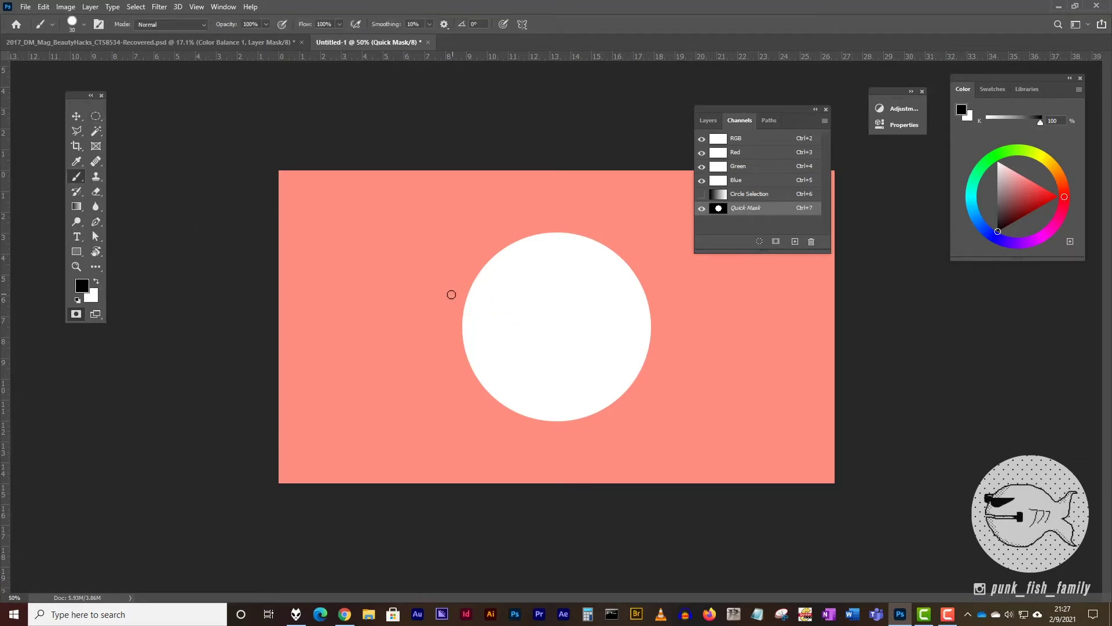
{"action": "mouse_move", "coordinate": [452, 294]}
{"action": "left_mouse_down"}
{"action": "mouse_move", "coordinate": [483, 302]}
{"action": "mouse_move", "coordinate": [468, 314]}
{"action": "mouse_move", "coordinate": [540, 330]}
{"action": "mouse_move", "coordinate": [562, 353]}
{"action": "mouse_move", "coordinate": [590, 302]}
{"action": "mouse_move", "coordinate": [584, 332]}
{"action": "mouse_move", "coordinate": [534, 350]}
{"action": "left_mouse_up"}
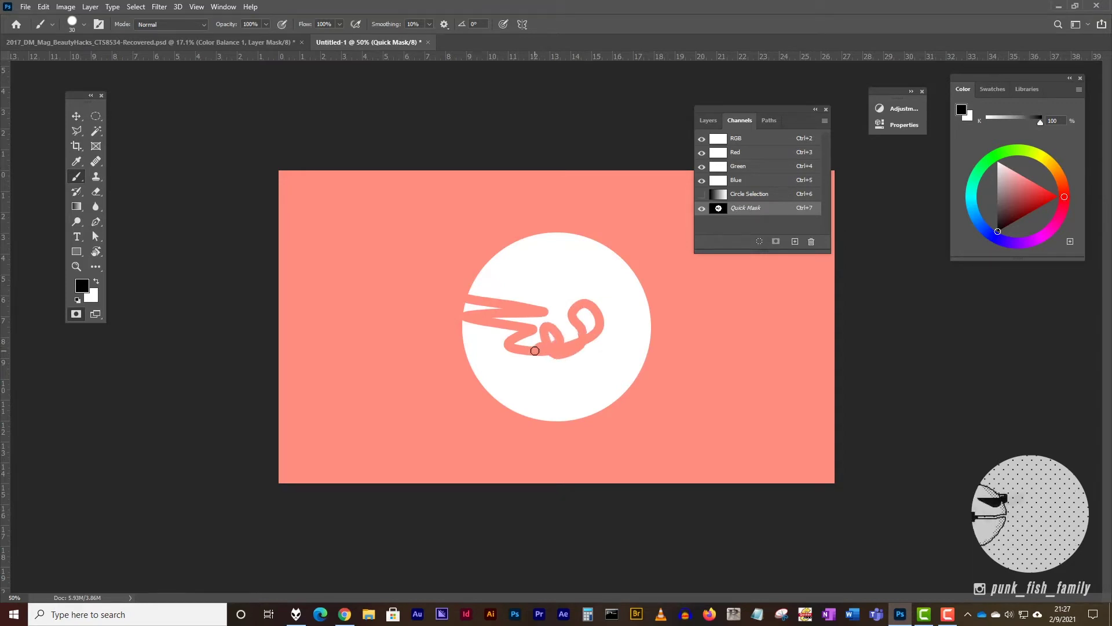
Step: Swap the foreground color to white and paint areas outside the circle on its left and along its right edge into the selection
{"action": "left_click", "coordinate": [97, 285]}
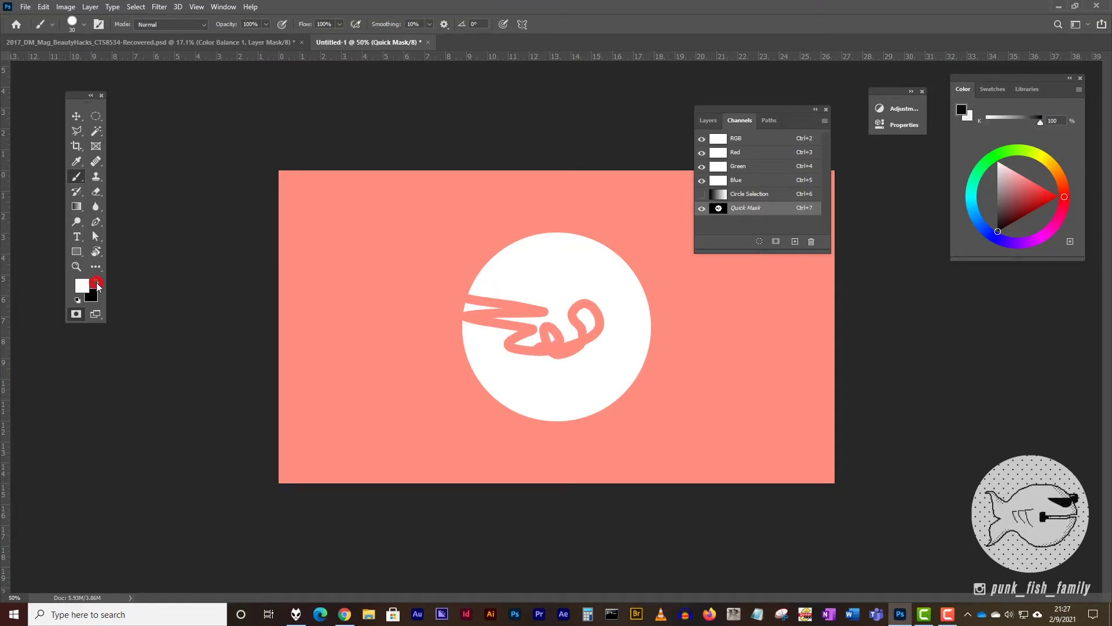
{"action": "mouse_move", "coordinate": [480, 233]}
{"action": "left_mouse_down"}
{"action": "mouse_move", "coordinate": [427, 273]}
{"action": "mouse_move", "coordinate": [413, 343]}
{"action": "mouse_move", "coordinate": [445, 393]}
{"action": "mouse_move", "coordinate": [407, 391]}
{"action": "mouse_move", "coordinate": [427, 272]}
{"action": "mouse_move", "coordinate": [465, 247]}
{"action": "mouse_move", "coordinate": [454, 230]}
{"action": "mouse_move", "coordinate": [437, 248]}
{"action": "left_mouse_up"}
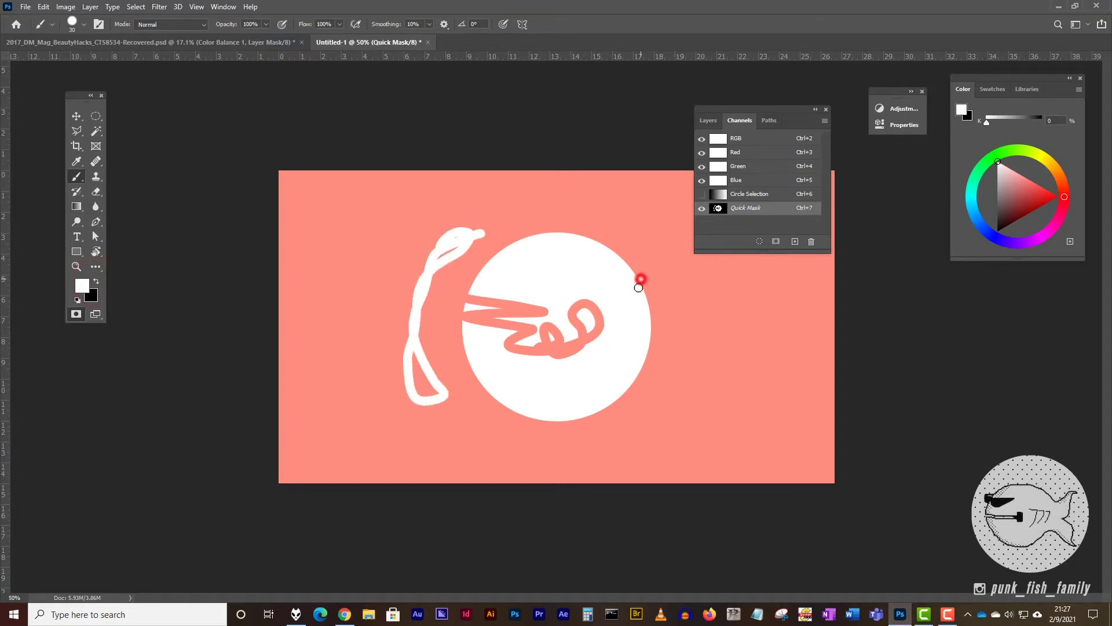
{"action": "mouse_move", "coordinate": [641, 281]}
{"action": "left_mouse_down"}
{"action": "mouse_move", "coordinate": [640, 376]}
{"action": "mouse_move", "coordinate": [652, 276]}
{"action": "mouse_move", "coordinate": [657, 364]}
{"action": "mouse_move", "coordinate": [660, 308]}
{"action": "left_mouse_up"}
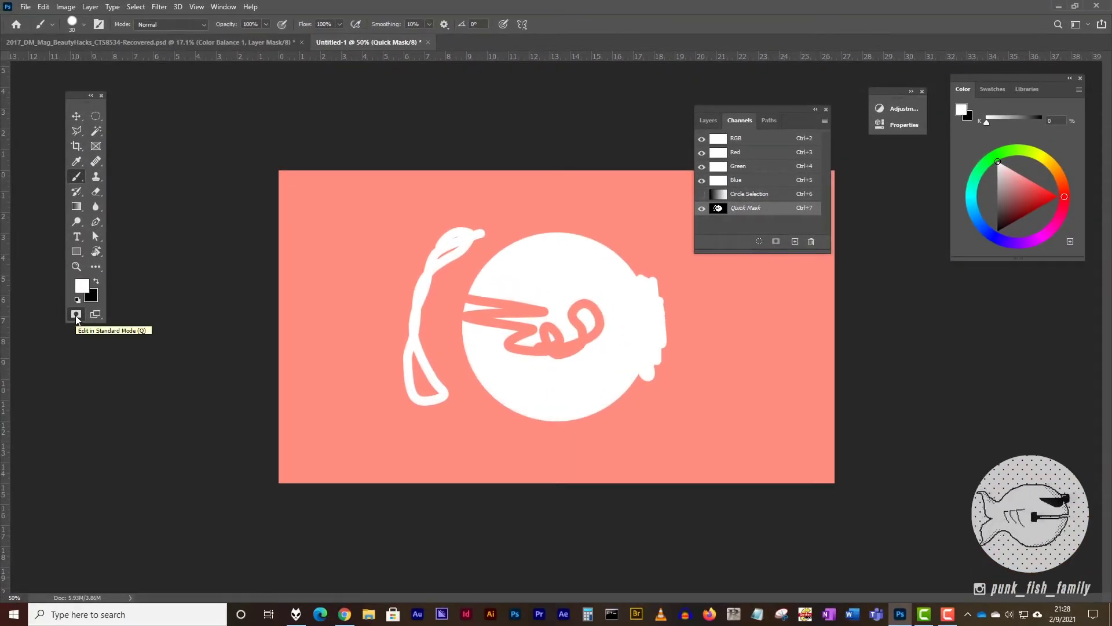
Step: Exit Quick Mask mode and paint red brush strokes across the edited circle selection and the selected loop beside it
{"action": "left_click", "coordinate": [76, 315]}
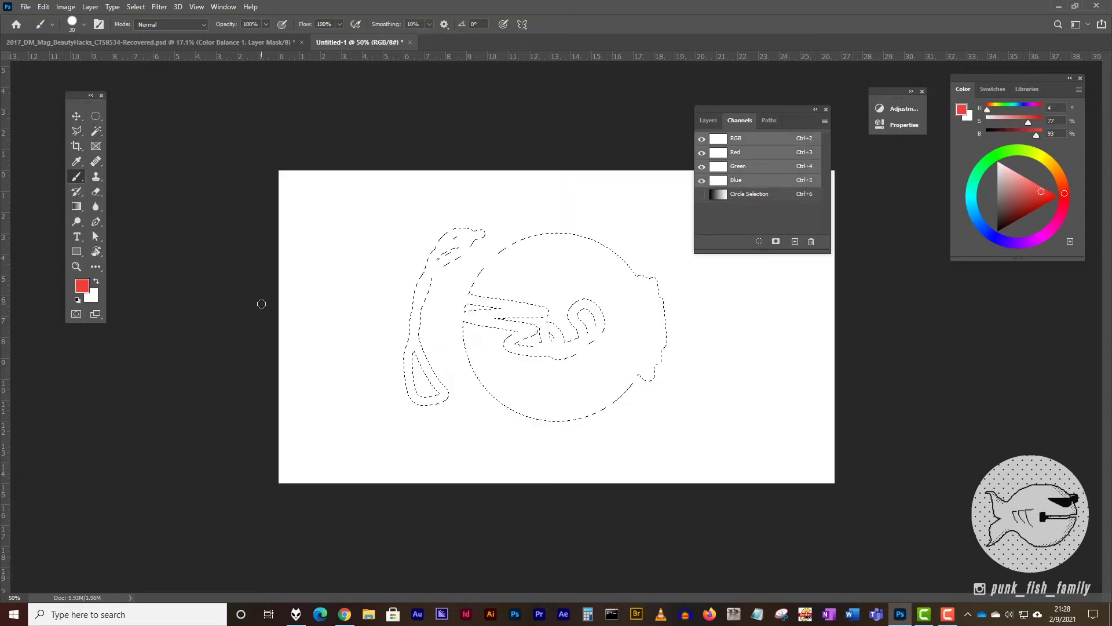
{"action": "left_click_drag", "start_coordinate": [440, 240], "coordinate": [591, 238]}
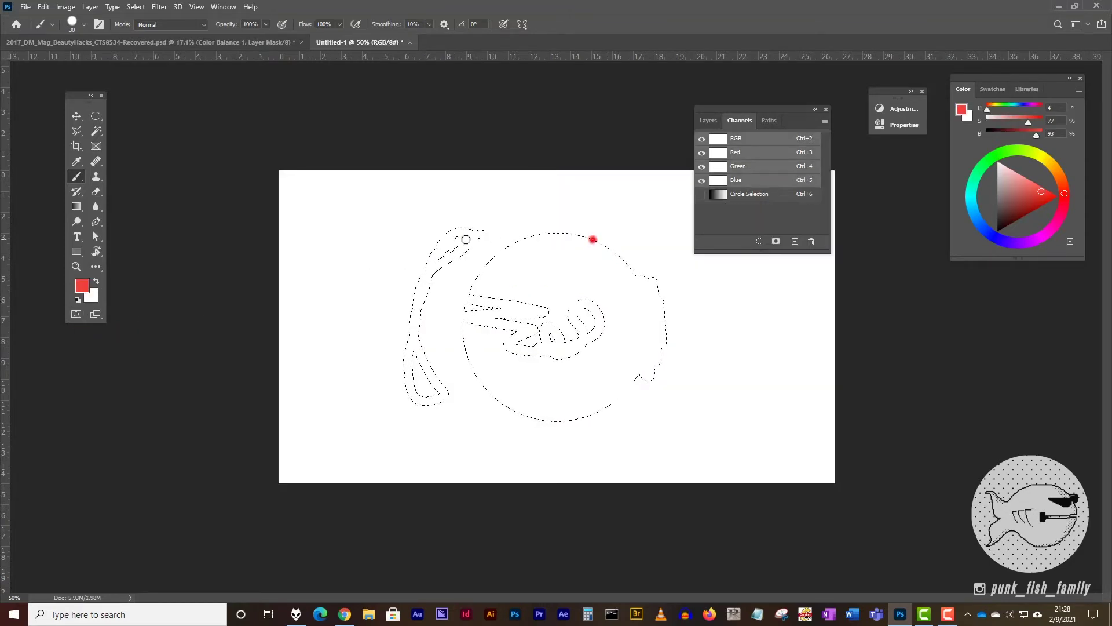
{"action": "mouse_move", "coordinate": [383, 269]}
{"action": "left_mouse_down"}
{"action": "mouse_move", "coordinate": [344, 378]}
{"action": "mouse_move", "coordinate": [394, 392]}
{"action": "mouse_move", "coordinate": [536, 375]}
{"action": "mouse_move", "coordinate": [712, 226]}
{"action": "mouse_move", "coordinate": [665, 275]}
{"action": "mouse_move", "coordinate": [659, 356]}
{"action": "mouse_move", "coordinate": [682, 386]}
{"action": "left_mouse_up"}
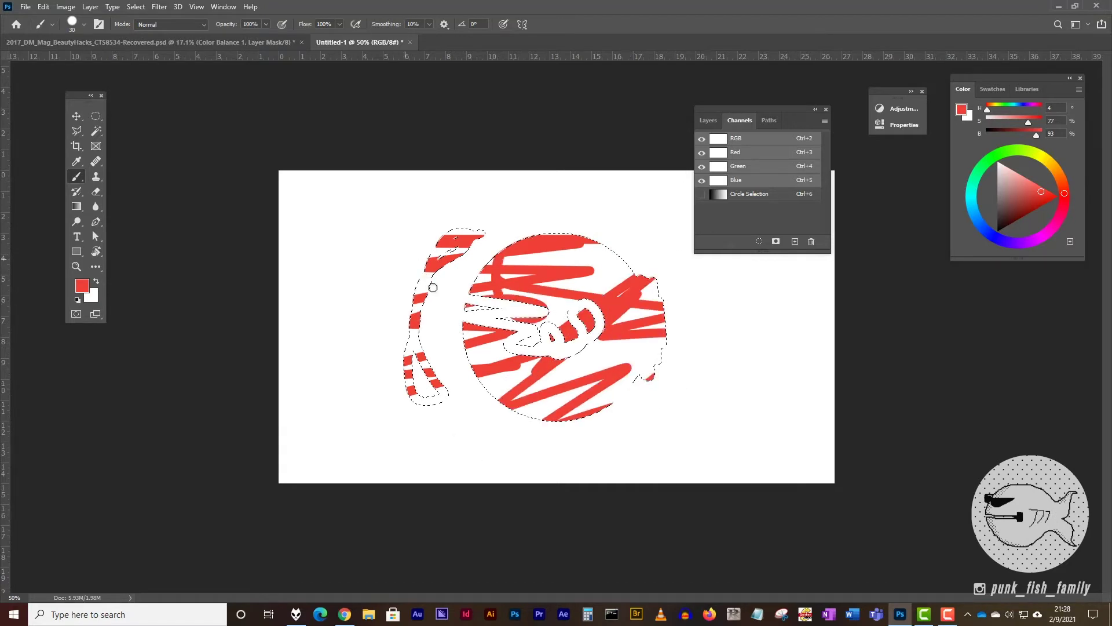
{"action": "mouse_move", "coordinate": [424, 393]}
{"action": "left_mouse_down"}
{"action": "mouse_move", "coordinate": [439, 396]}
{"action": "mouse_move", "coordinate": [413, 385]}
{"action": "mouse_move", "coordinate": [419, 377]}
{"action": "left_mouse_up"}
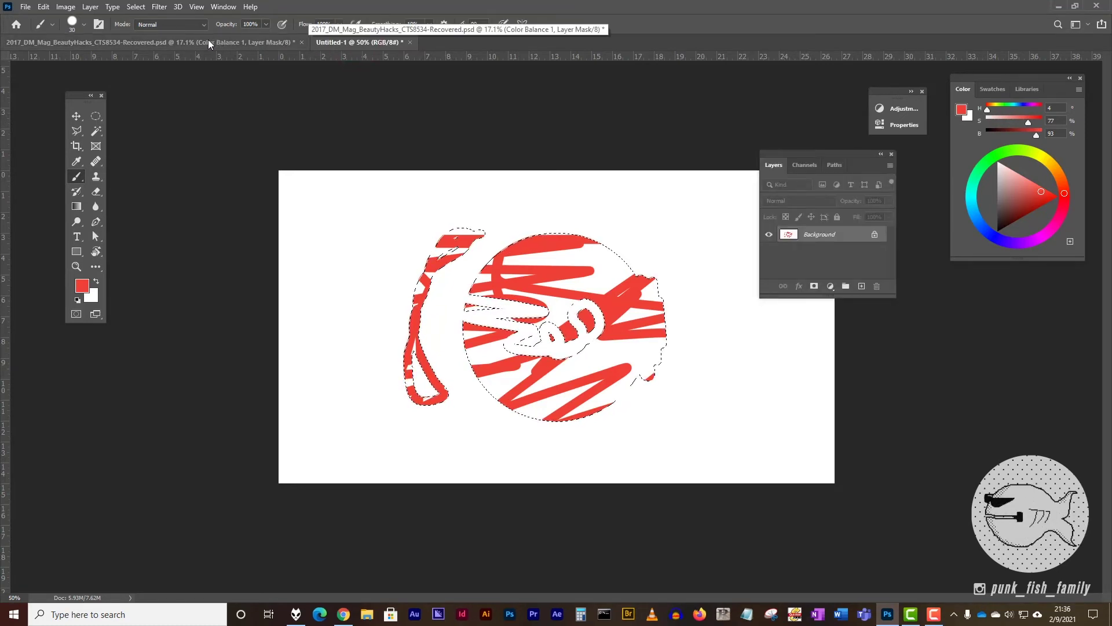
Step: Switch to the open portrait document 2017_DM_Mag_BeautyHacks_CTS8534-Recovered.psd
{"action": "left_click", "coordinate": [209, 42]}
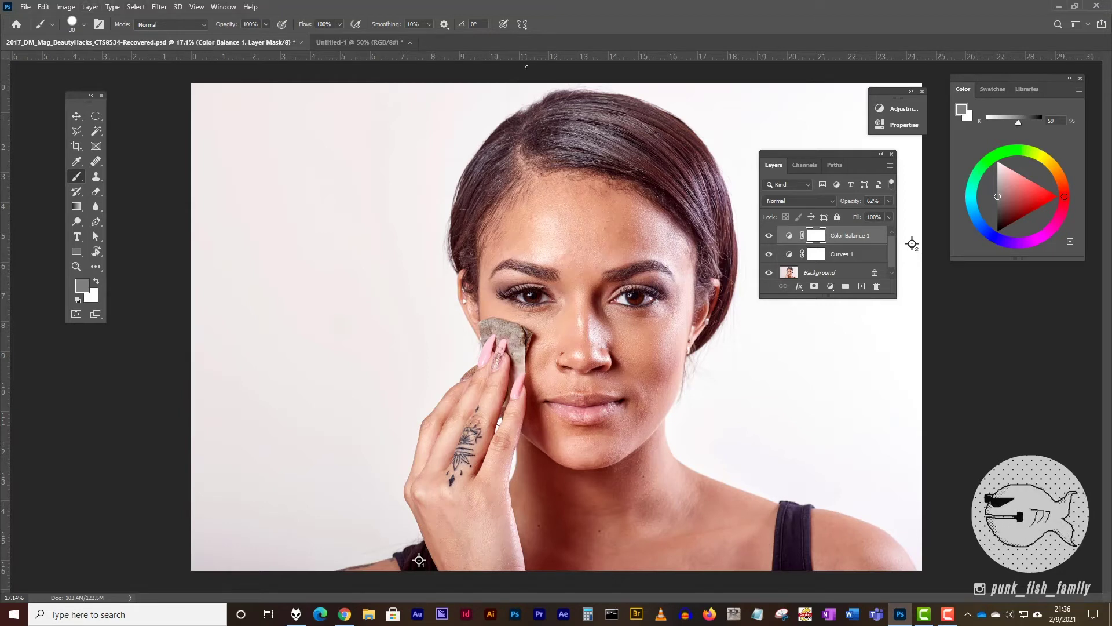
Step: Start a Color Range selection based on sampled colors and sample the pale backdrop beside the woman in several spots
{"action": "left_click_drag", "start_coordinate": [847, 152], "coordinate": [888, 171]}
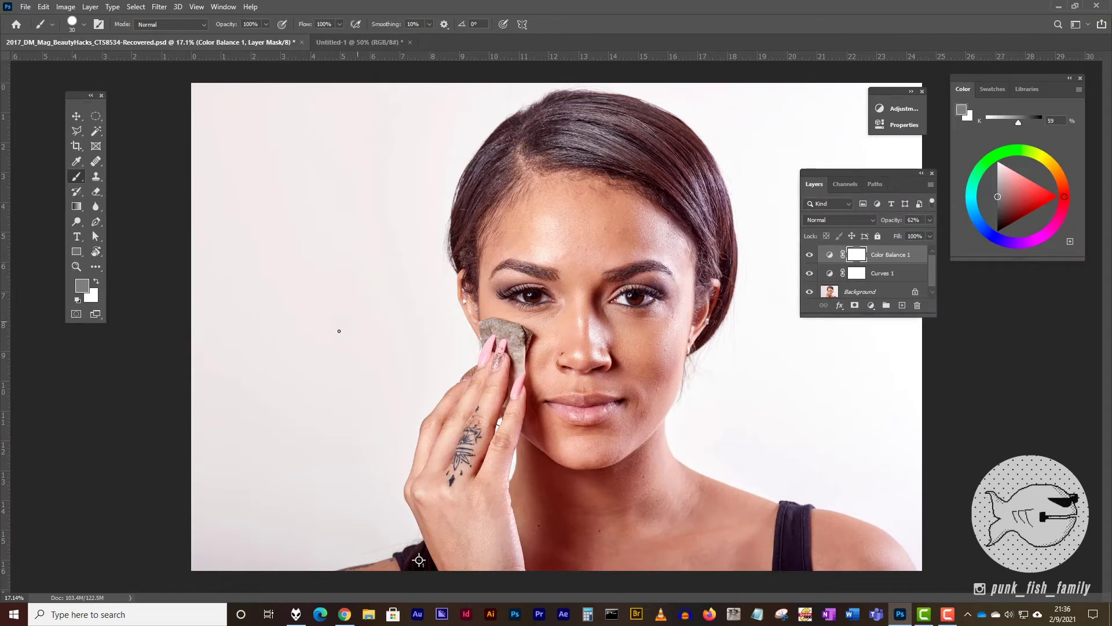
{"action": "left_click", "coordinate": [139, 6]}
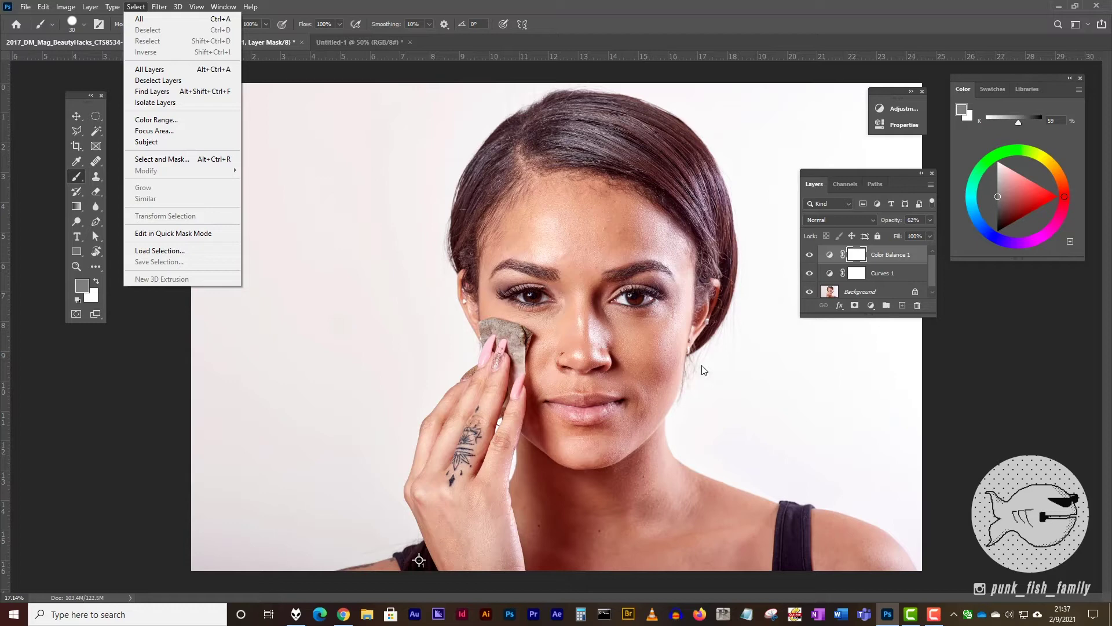
{"action": "left_click", "coordinate": [136, 6]}
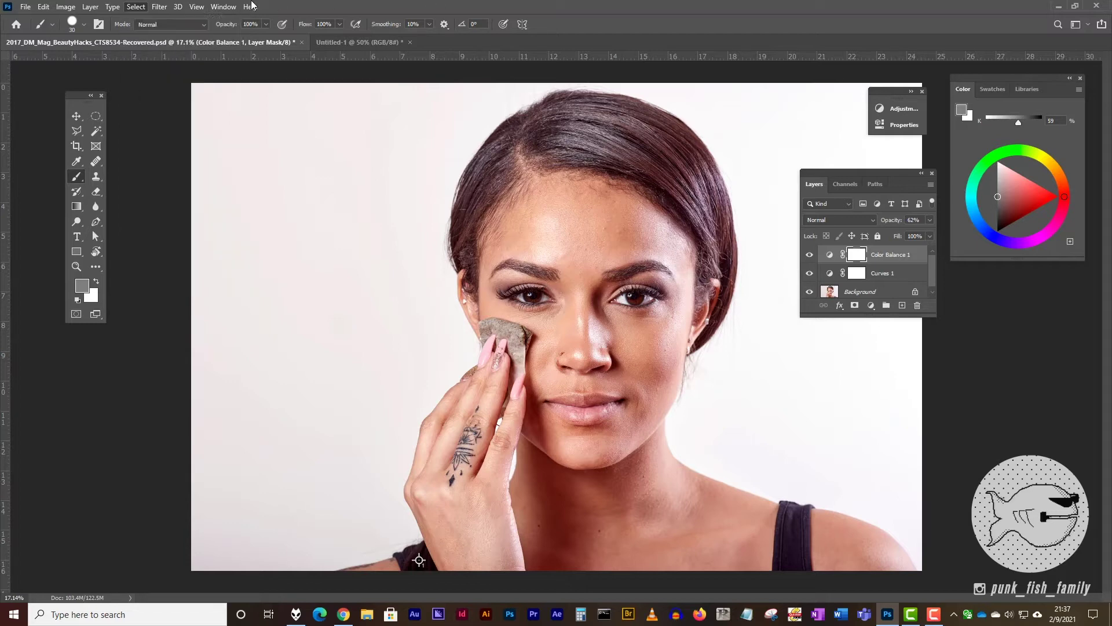
{"action": "left_click", "coordinate": [178, 6]}
{"action": "left_click", "coordinate": [133, 7]}
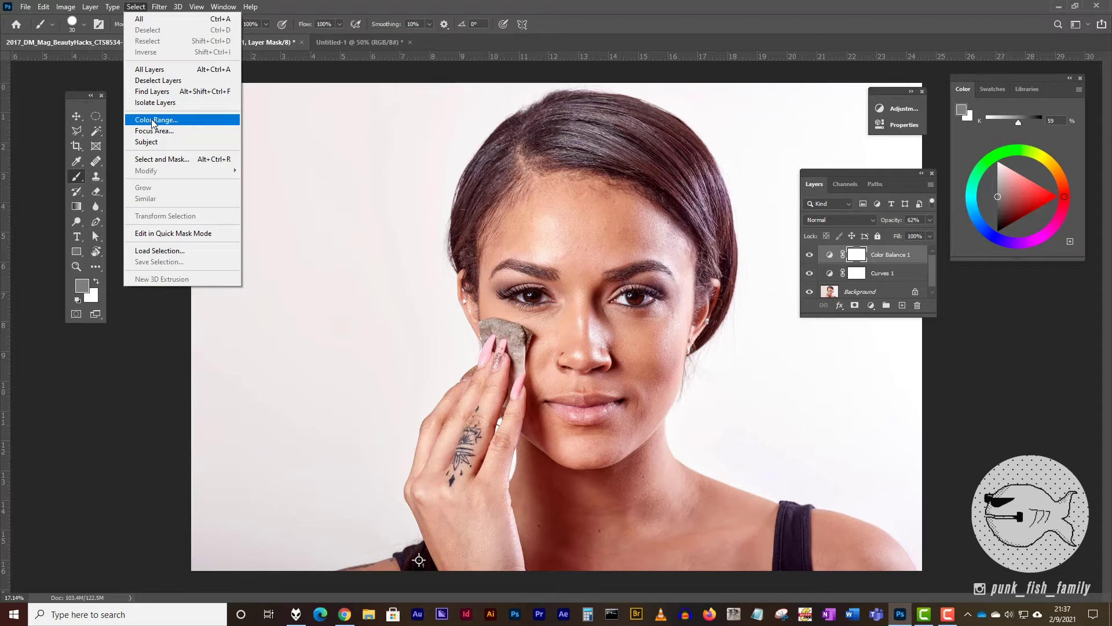
{"action": "left_click", "coordinate": [154, 120]}
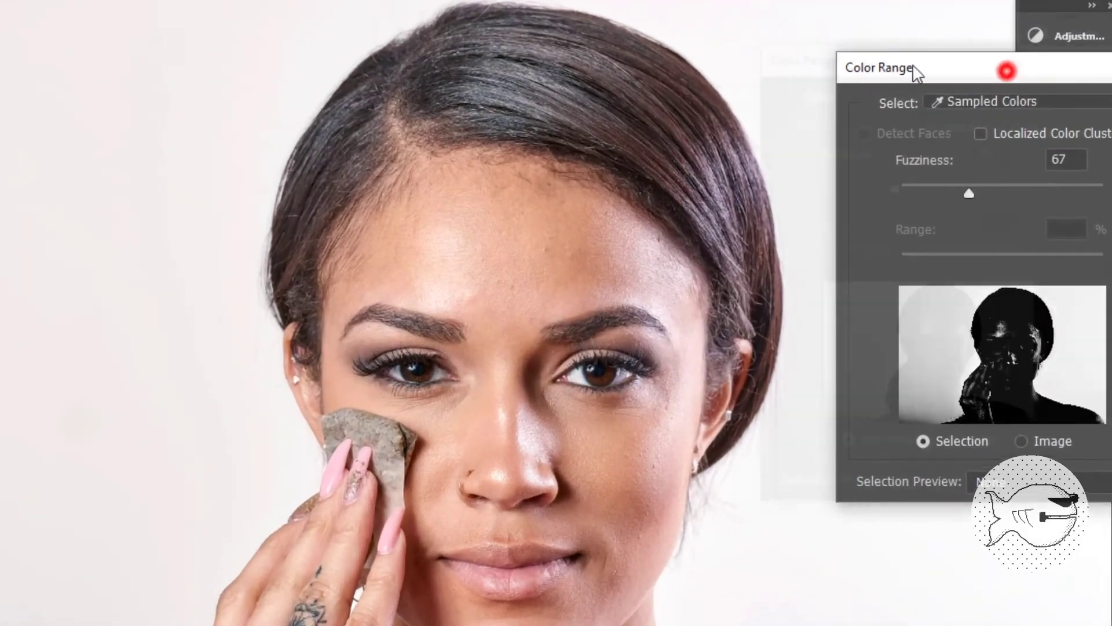
{"action": "left_click_drag", "start_coordinate": [895, 116], "coordinate": [607, 87]}
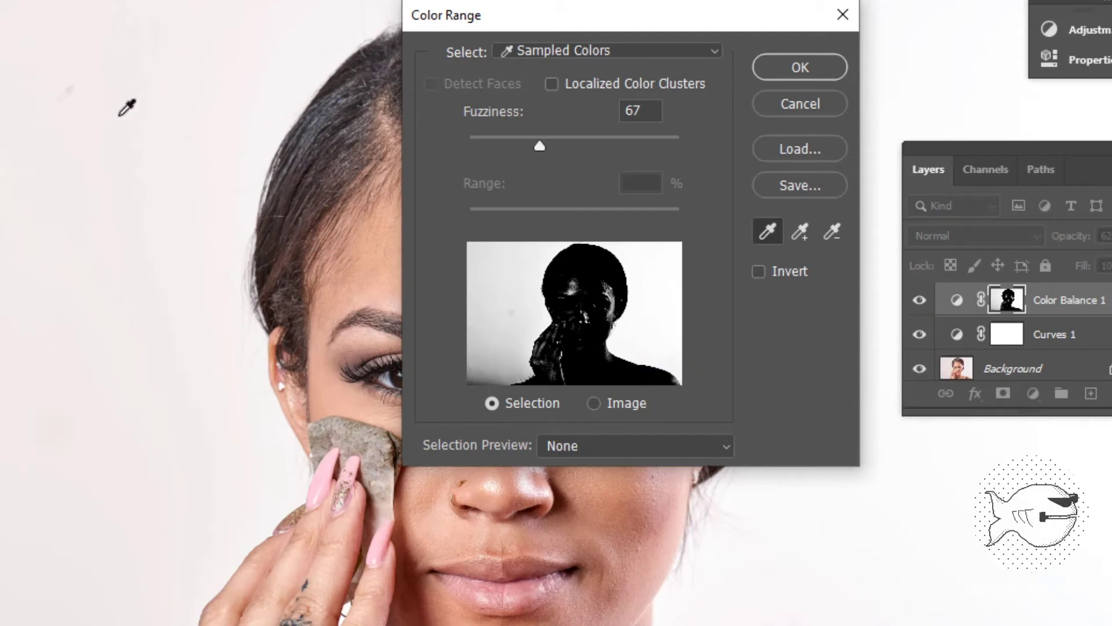
{"action": "left_click", "coordinate": [10, 104]}
{"action": "left_click", "coordinate": [57, 485]}
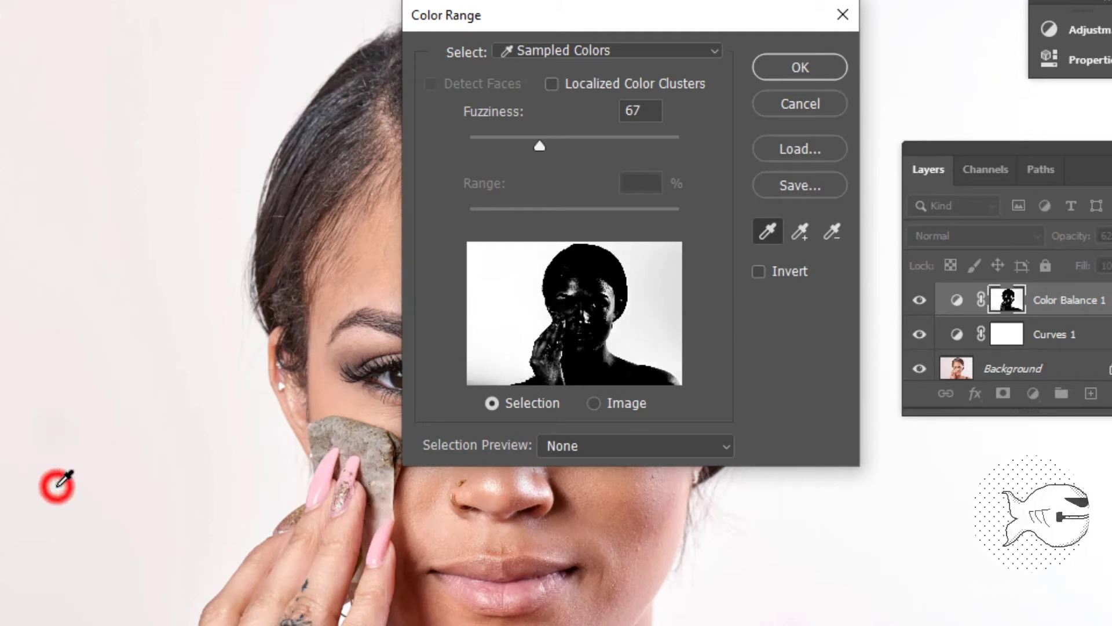
{"action": "left_click", "coordinate": [901, 621]}
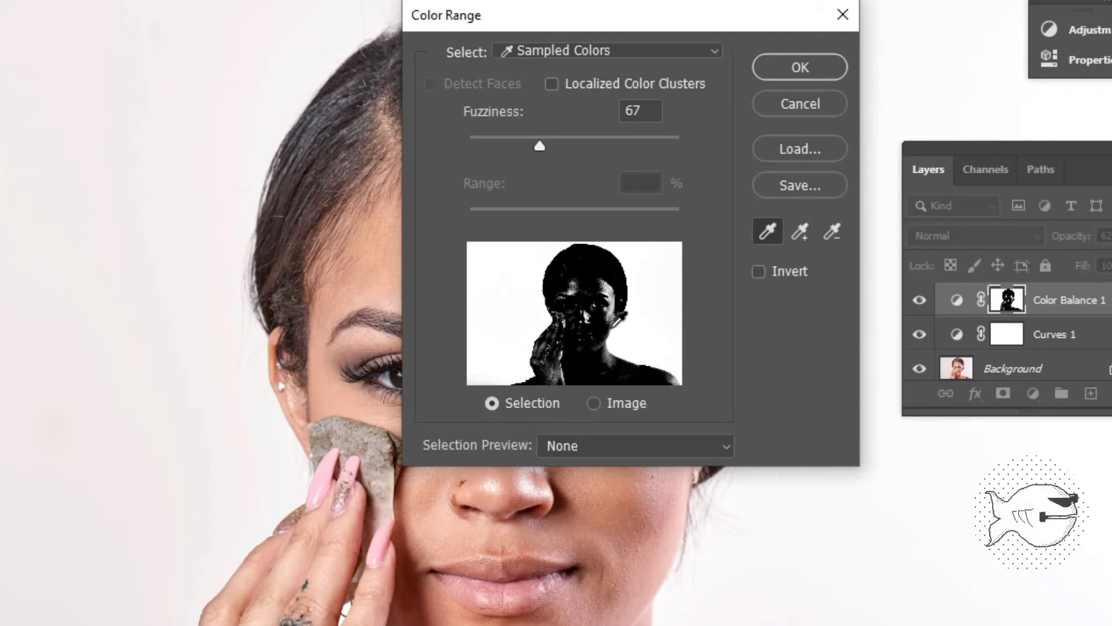
{"action": "left_click", "coordinate": [818, 559]}
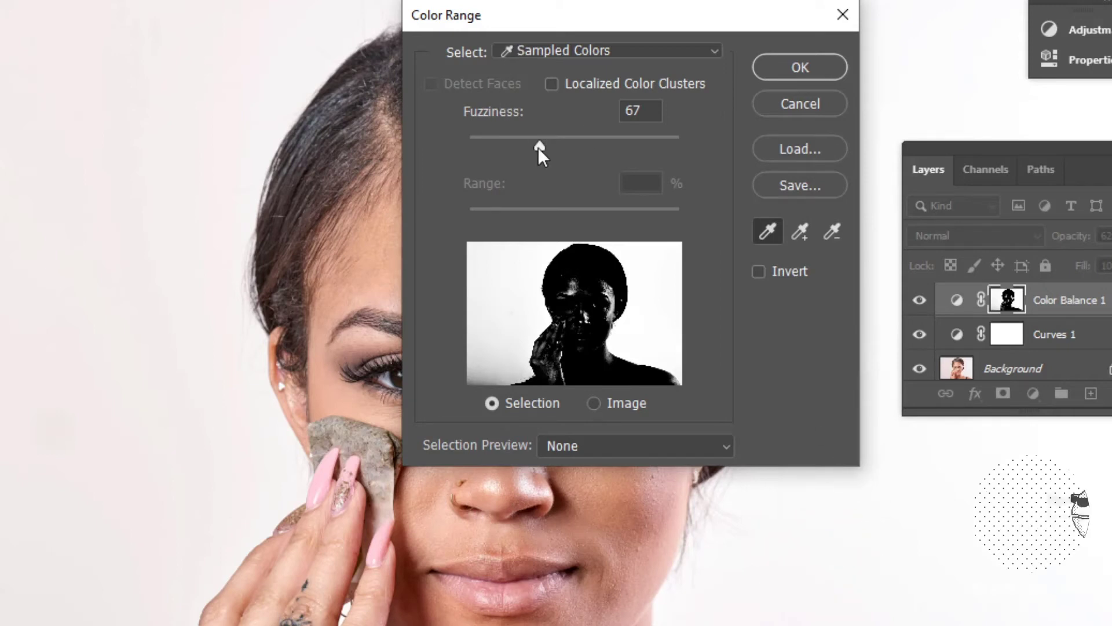
Step: Raise the Color Range fuzziness to 83 and apply it as a selection
{"action": "left_click_drag", "start_coordinate": [537, 146], "coordinate": [553, 146]}
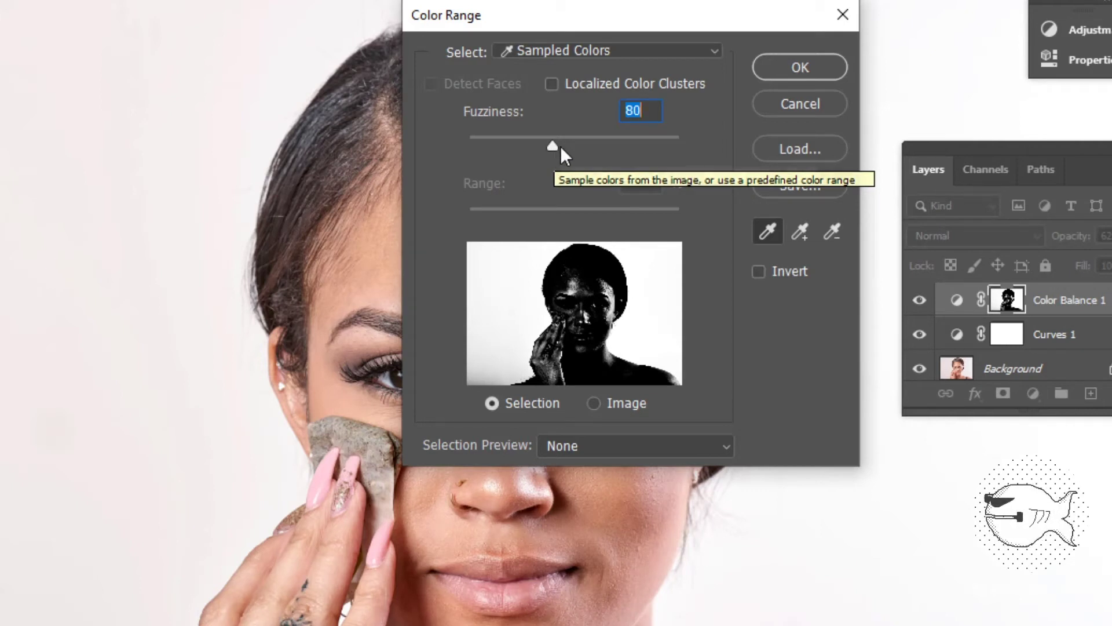
{"action": "left_click_drag", "start_coordinate": [553, 147], "coordinate": [556, 148]}
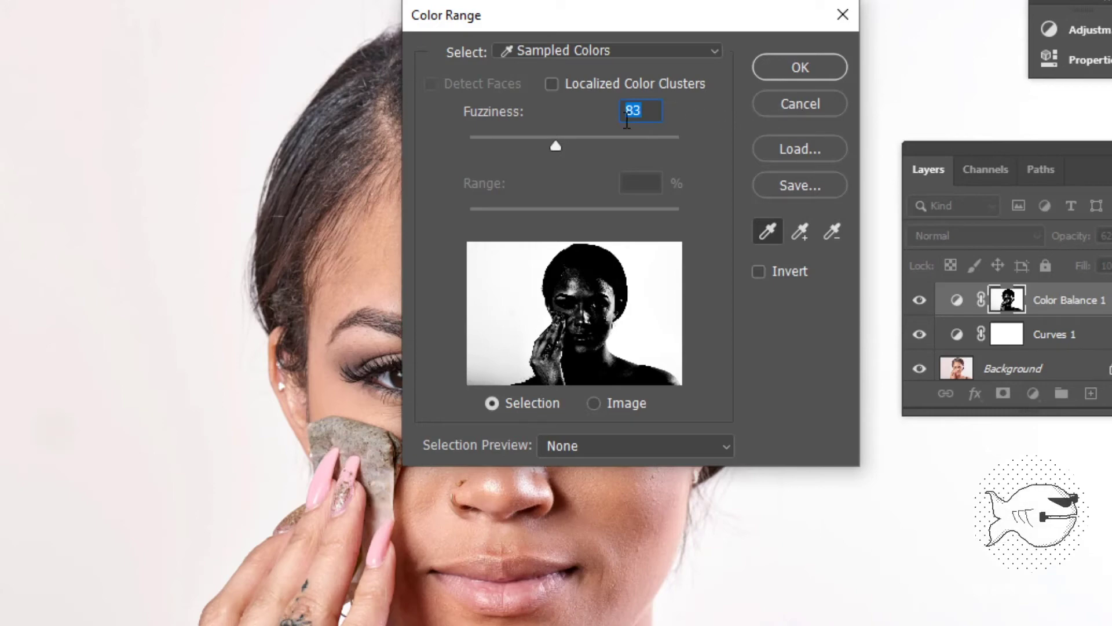
{"action": "left_click", "coordinate": [799, 68]}
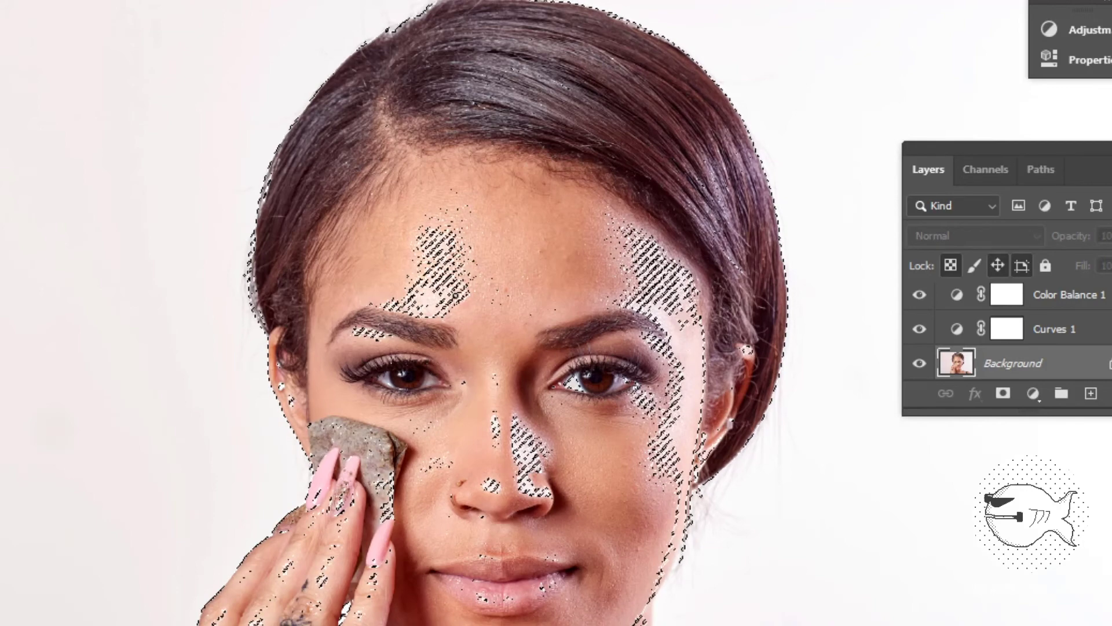
Step: Save the backdrop selection as a new alpha channel, display that channel alone and deselect
{"action": "left_click", "coordinate": [979, 171]}
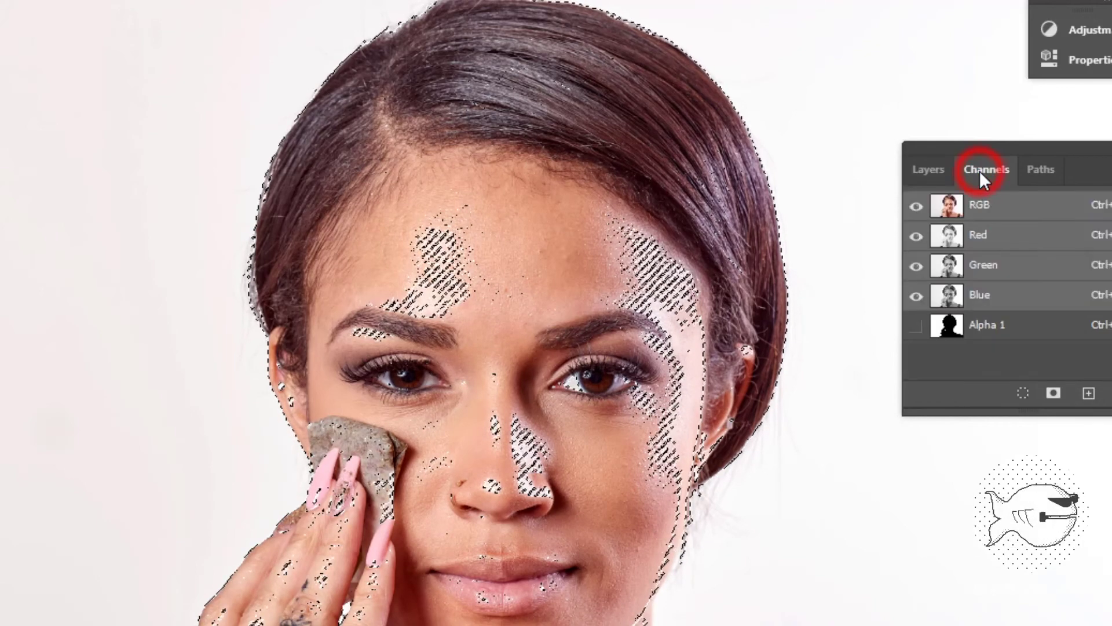
{"action": "left_click", "coordinate": [1053, 397]}
{"action": "left_click", "coordinate": [984, 358]}
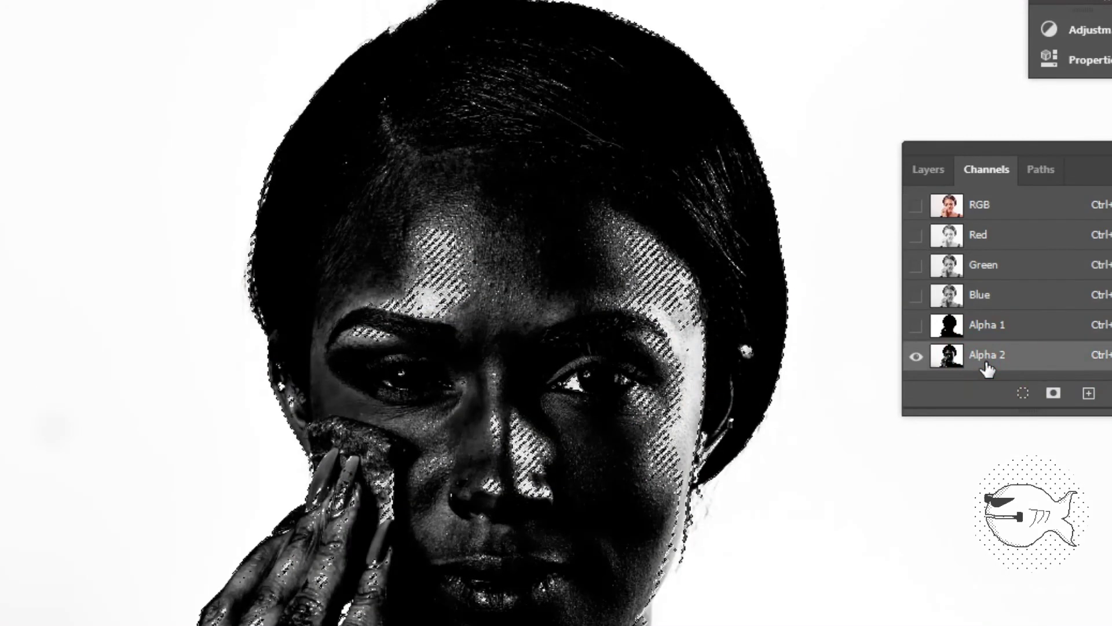
{"action": "key", "text": "ctrl+d"}
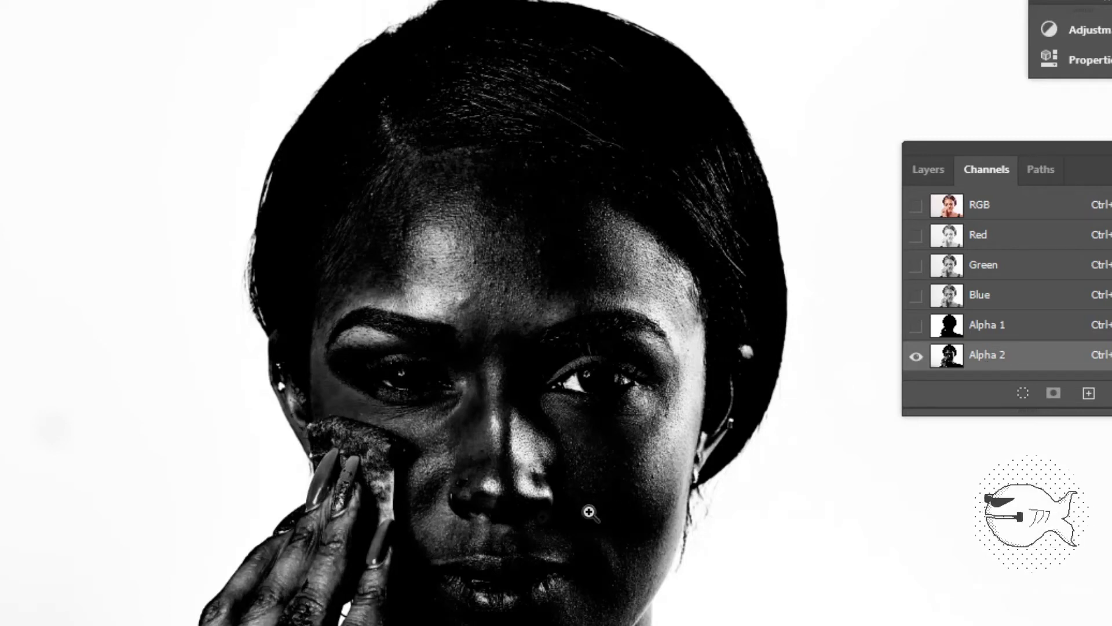
Step: Make black the foreground color and dab the hair in the Alpha 2 channel with a 175 px brush
{"action": "key", "text": "z"}
{"action": "left_click", "coordinate": [698, 522]}
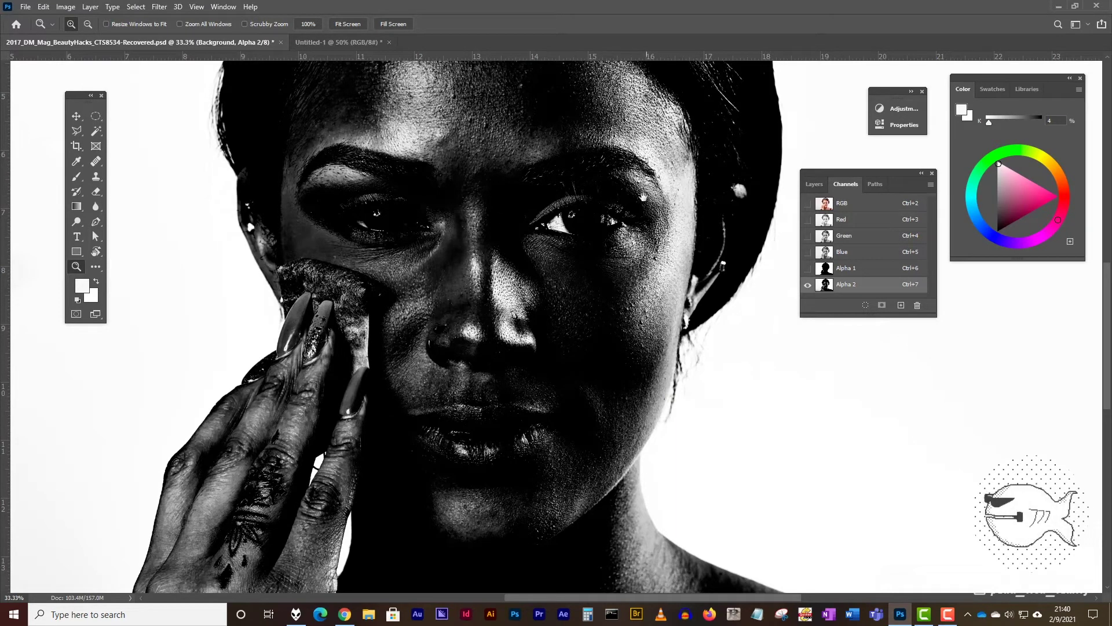
{"action": "left_click_drag", "start_coordinate": [642, 189], "coordinate": [559, 432]}
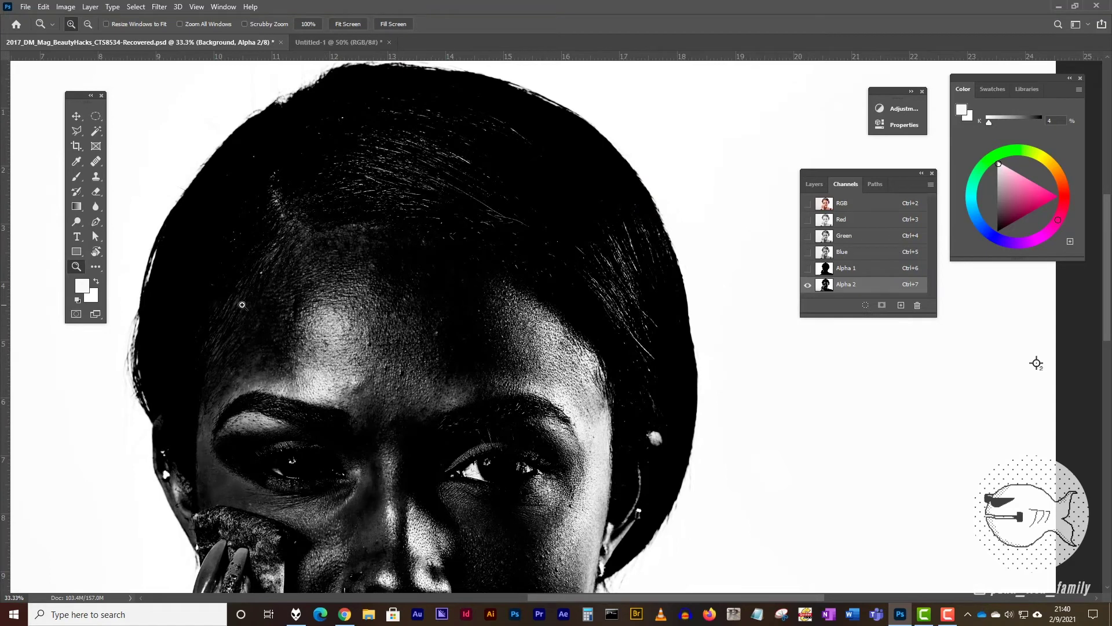
{"action": "key", "text": "d"}
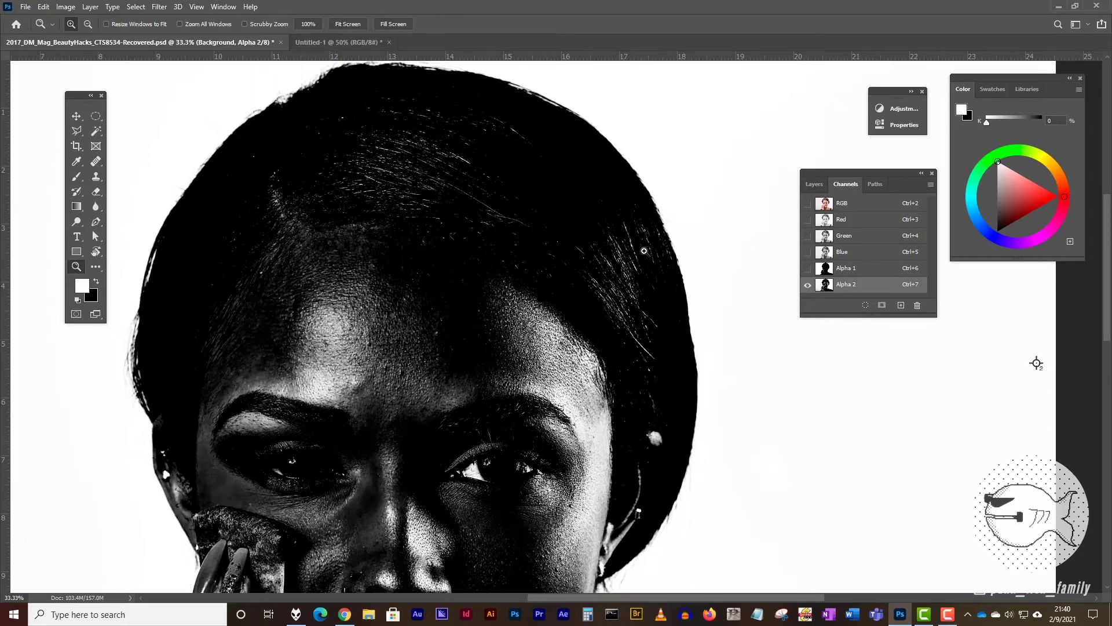
{"action": "key", "text": "x"}
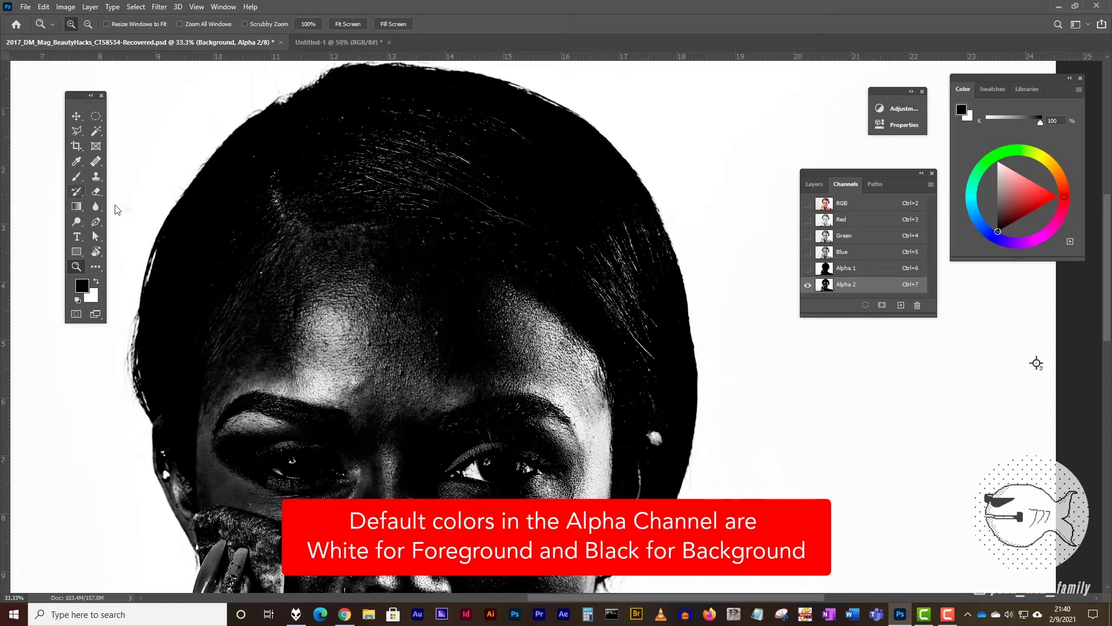
{"action": "left_click", "coordinate": [76, 176]}
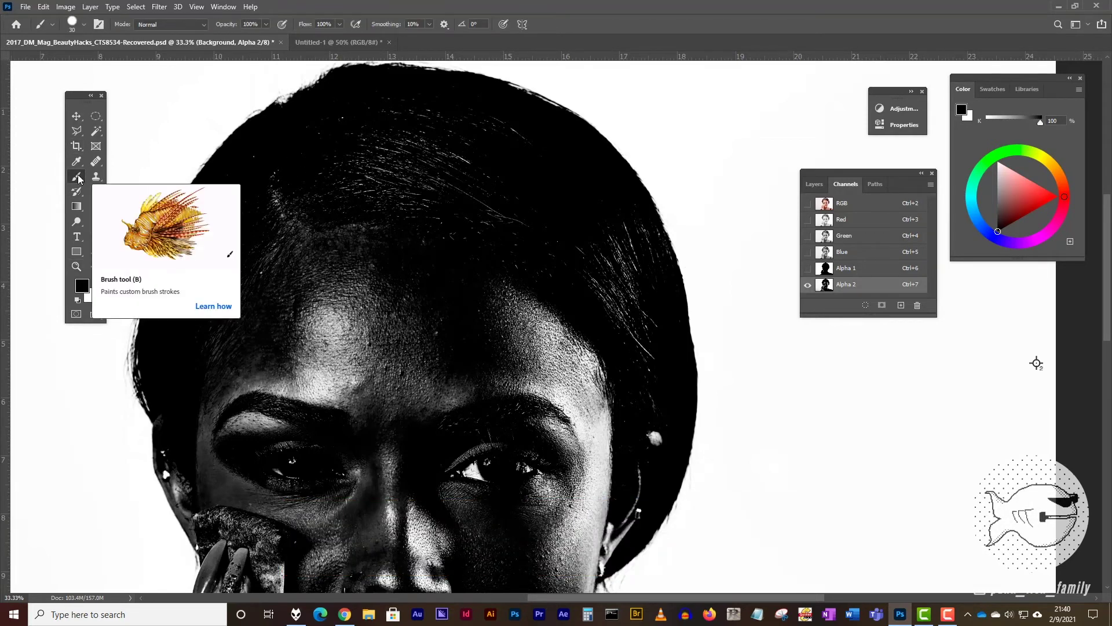
{"action": "left_click", "coordinate": [81, 24]}
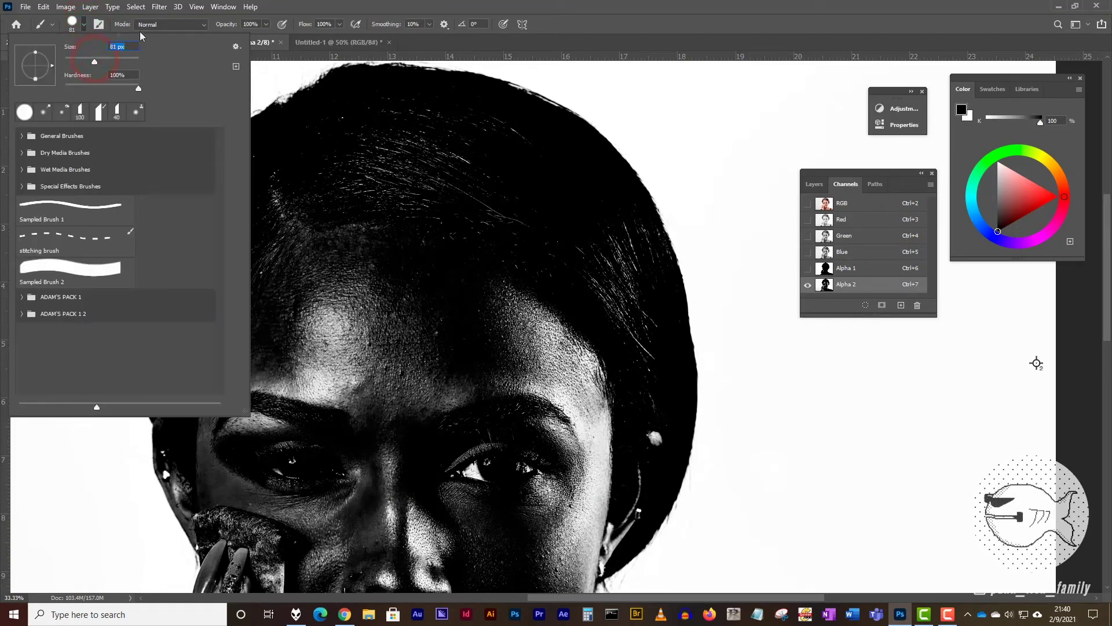
{"action": "left_click_drag", "start_coordinate": [109, 61], "coordinate": [114, 61]}
{"action": "left_click", "coordinate": [428, 172]}
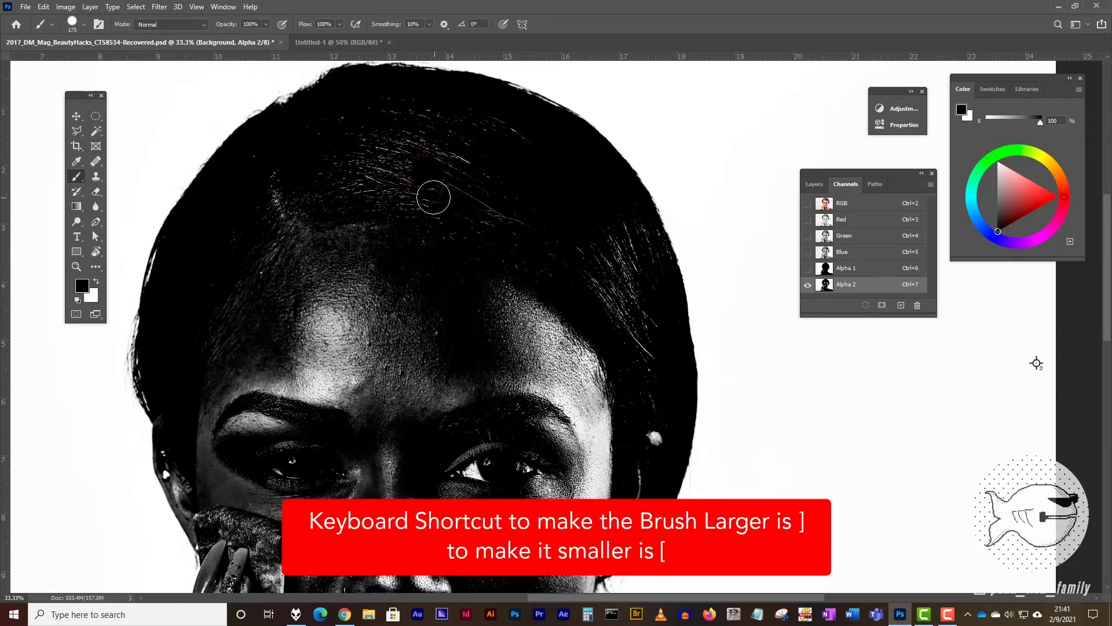
Step: Enlarge the brush to 700 px and paint black over the hair and forehead in the Alpha 2 channel
{"action": "key", "text": "bracketright"}
{"action": "key", "text": "bracketright"}
{"action": "key", "text": "bracketright"}
{"action": "key", "text": "bracketright"}
{"action": "key", "text": "bracketright"}
{"action": "key", "text": "bracketright"}
{"action": "key", "text": "bracketright"}
{"action": "key", "text": "bracketright"}
{"action": "mouse_move", "coordinate": [355, 161]}
{"action": "left_mouse_down"}
{"action": "mouse_move", "coordinate": [436, 162]}
{"action": "mouse_move", "coordinate": [504, 184]}
{"action": "mouse_move", "coordinate": [394, 196]}
{"action": "mouse_move", "coordinate": [316, 222]}
{"action": "mouse_move", "coordinate": [339, 319]}
{"action": "mouse_move", "coordinate": [303, 298]}
{"action": "mouse_move", "coordinate": [255, 378]}
{"action": "mouse_move", "coordinate": [263, 413]}
{"action": "mouse_move", "coordinate": [332, 421]}
{"action": "mouse_move", "coordinate": [390, 359]}
{"action": "mouse_move", "coordinate": [507, 286]}
{"action": "mouse_move", "coordinate": [558, 284]}
{"action": "mouse_move", "coordinate": [577, 261]}
{"action": "mouse_move", "coordinate": [599, 282]}
{"action": "mouse_move", "coordinate": [603, 327]}
{"action": "mouse_move", "coordinate": [600, 299]}
{"action": "left_mouse_up"}
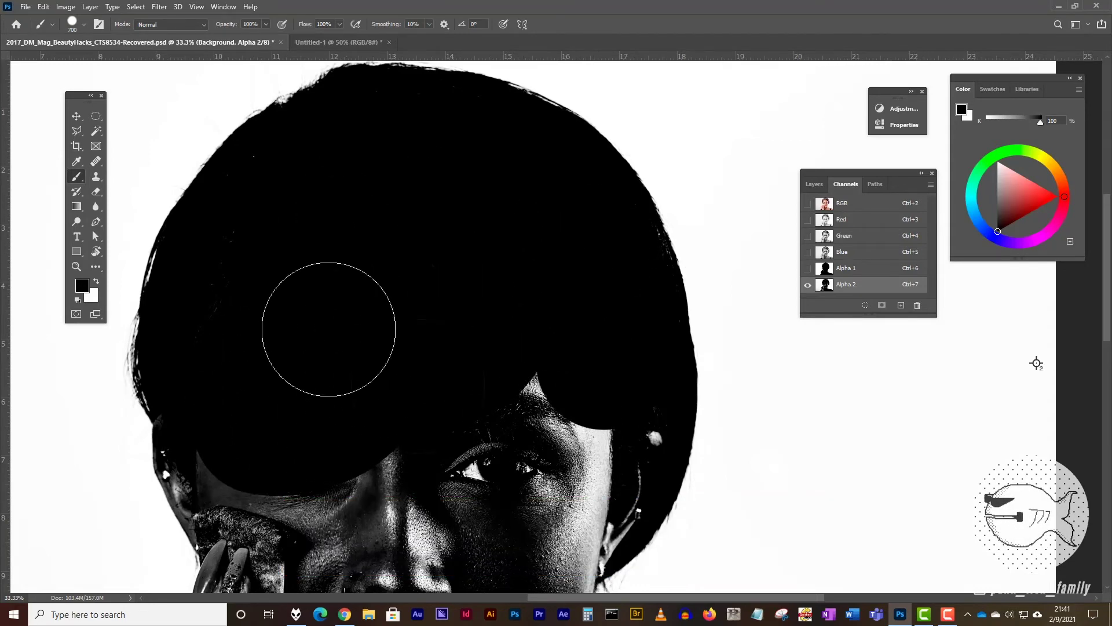
Step: Paint the rest of the face, the neck, shoulders and wrist solid black with the 700 px brush
{"action": "left_click_drag", "start_coordinate": [425, 423], "coordinate": [474, 156]}
{"action": "mouse_move", "coordinate": [295, 184]}
{"action": "left_mouse_down"}
{"action": "mouse_move", "coordinate": [372, 236]}
{"action": "mouse_move", "coordinate": [367, 314]}
{"action": "mouse_move", "coordinate": [454, 194]}
{"action": "mouse_move", "coordinate": [519, 216]}
{"action": "mouse_move", "coordinate": [583, 154]}
{"action": "mouse_move", "coordinate": [610, 190]}
{"action": "mouse_move", "coordinate": [650, 194]}
{"action": "mouse_move", "coordinate": [499, 331]}
{"action": "mouse_move", "coordinate": [513, 368]}
{"action": "mouse_move", "coordinate": [547, 355]}
{"action": "mouse_move", "coordinate": [415, 382]}
{"action": "mouse_move", "coordinate": [438, 348]}
{"action": "mouse_move", "coordinate": [455, 168]}
{"action": "left_mouse_up"}
{"action": "mouse_move", "coordinate": [440, 308]}
{"action": "left_mouse_down"}
{"action": "mouse_move", "coordinate": [476, 344]}
{"action": "mouse_move", "coordinate": [546, 236]}
{"action": "left_mouse_up"}
{"action": "mouse_move", "coordinate": [538, 301]}
{"action": "left_mouse_down"}
{"action": "mouse_move", "coordinate": [549, 368]}
{"action": "mouse_move", "coordinate": [591, 397]}
{"action": "mouse_move", "coordinate": [631, 455]}
{"action": "left_mouse_up"}
{"action": "left_click_drag", "start_coordinate": [549, 422], "coordinate": [294, 218]}
{"action": "mouse_move", "coordinate": [389, 244]}
{"action": "left_mouse_down"}
{"action": "mouse_move", "coordinate": [568, 308]}
{"action": "mouse_move", "coordinate": [710, 335]}
{"action": "mouse_move", "coordinate": [517, 344]}
{"action": "mouse_move", "coordinate": [553, 340]}
{"action": "mouse_move", "coordinate": [600, 359]}
{"action": "mouse_move", "coordinate": [620, 414]}
{"action": "left_mouse_up"}
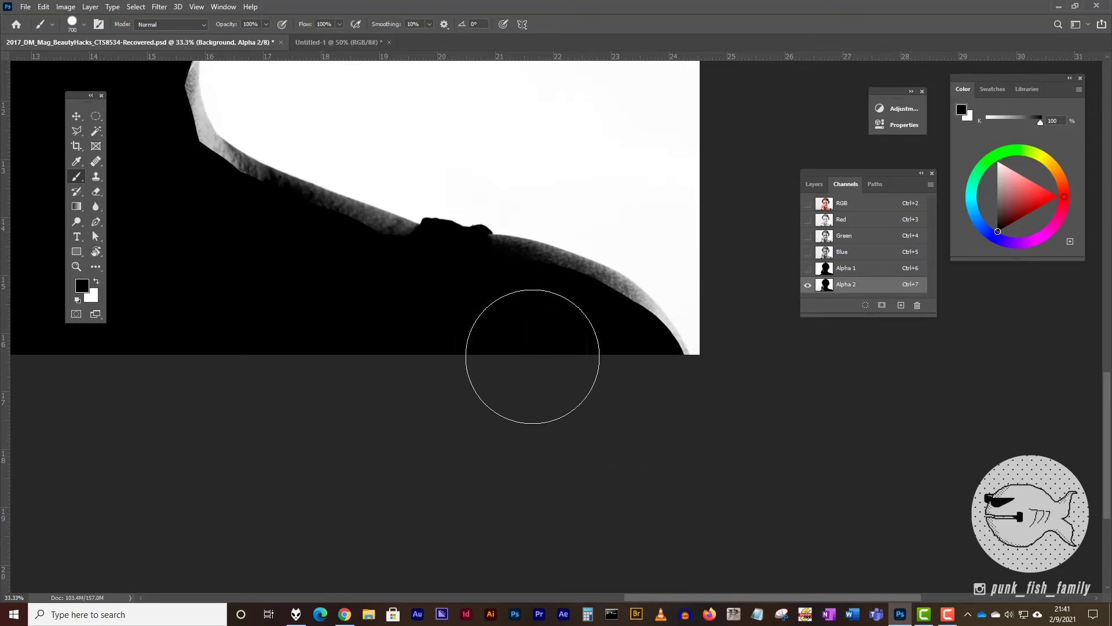
{"action": "mouse_move", "coordinate": [287, 303]}
{"action": "left_mouse_down"}
{"action": "mouse_move", "coordinate": [511, 332]}
{"action": "mouse_move", "coordinate": [630, 300]}
{"action": "left_mouse_up"}
{"action": "left_click", "coordinate": [504, 365]}
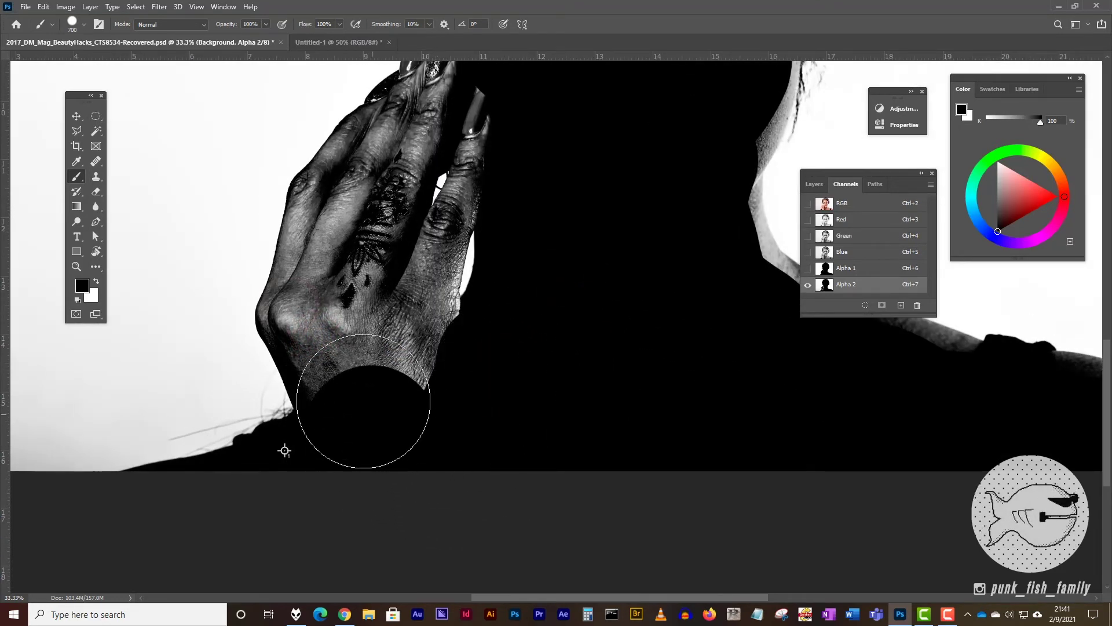
Step: Reduce the brush to 250 px and then to 125 px while painting black over the inner fingers and the hand's inner edge
{"action": "key", "text": "bracketleft"}
{"action": "mouse_move", "coordinate": [405, 162]}
{"action": "left_mouse_down"}
{"action": "mouse_move", "coordinate": [385, 202]}
{"action": "mouse_move", "coordinate": [415, 129]}
{"action": "mouse_move", "coordinate": [369, 288]}
{"action": "left_mouse_up"}
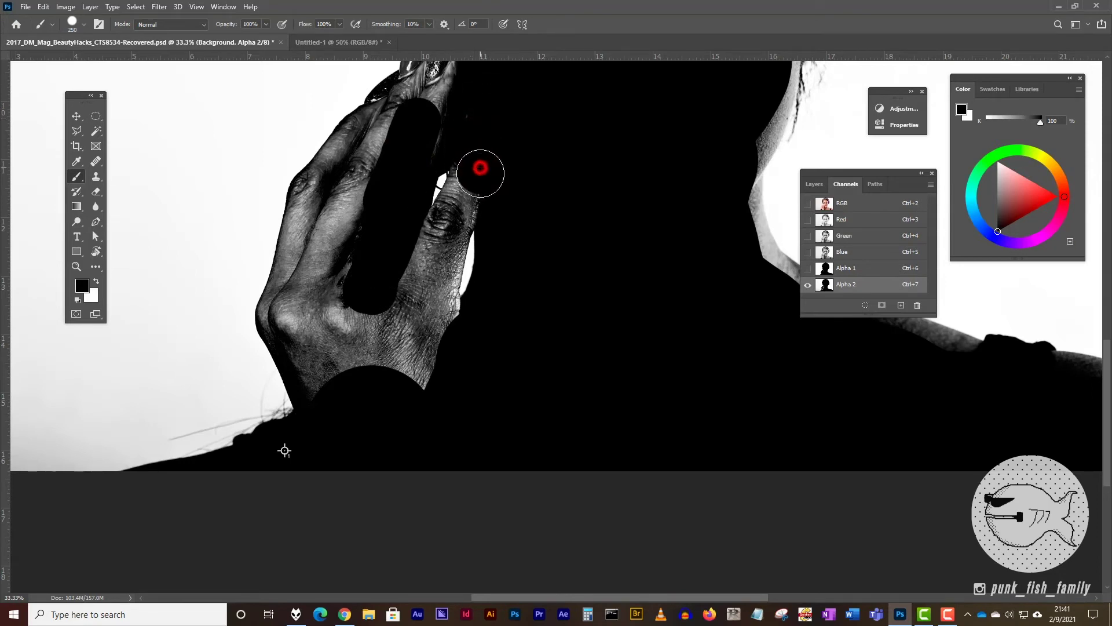
{"action": "left_click_drag", "start_coordinate": [480, 173], "coordinate": [471, 174]}
{"action": "key", "text": "bracketleft"}
{"action": "key", "text": "bracketleft"}
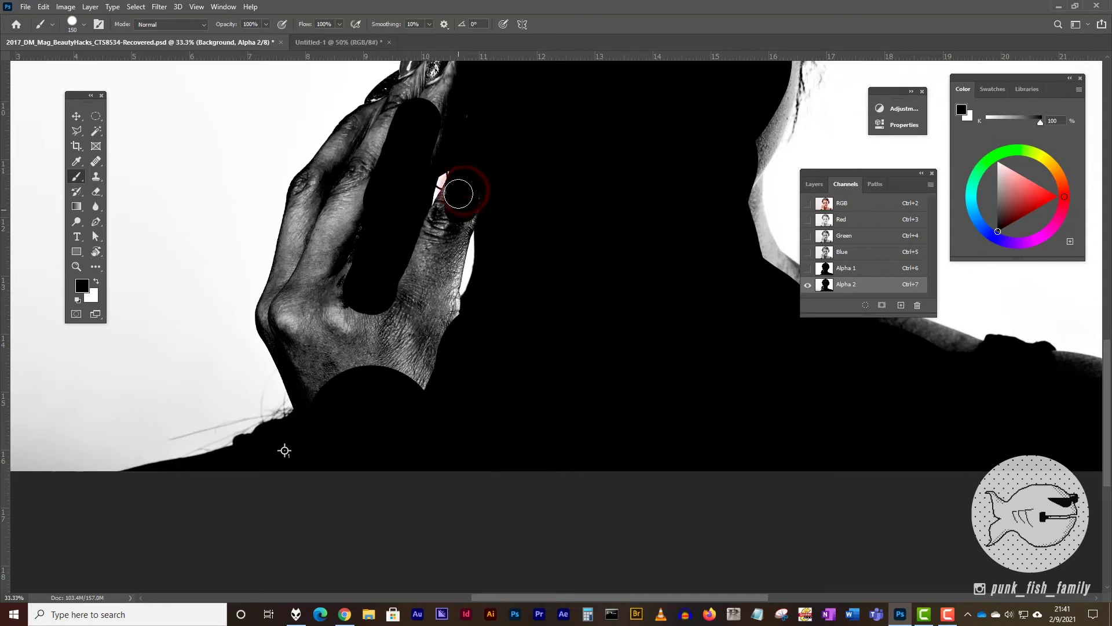
{"action": "left_click_drag", "start_coordinate": [457, 190], "coordinate": [439, 225]}
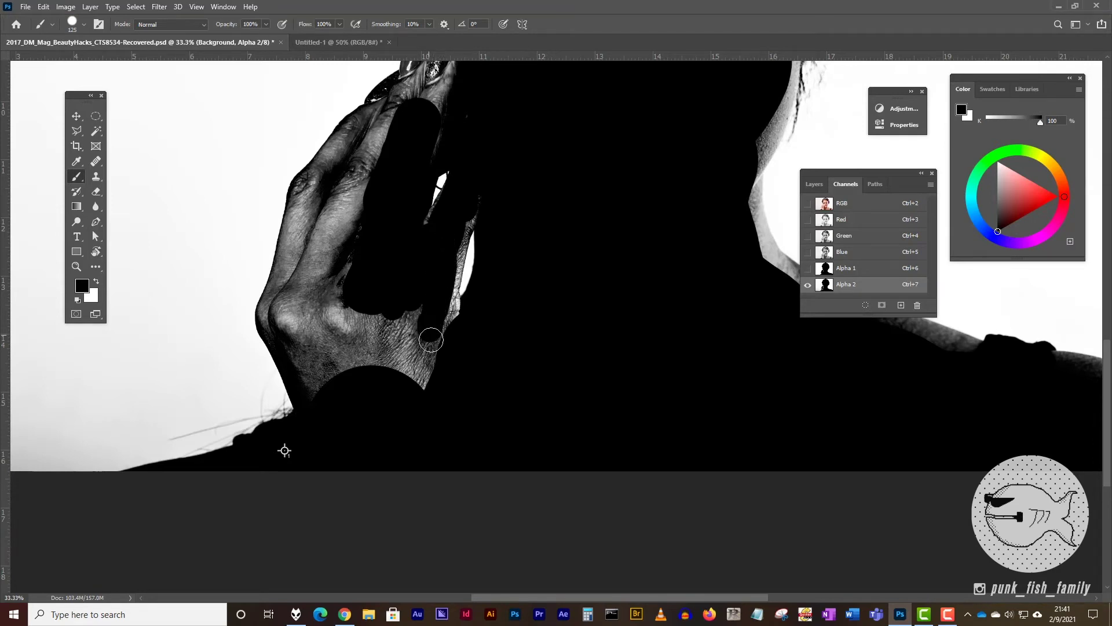
{"action": "mouse_move", "coordinate": [431, 340]}
{"action": "left_mouse_down"}
{"action": "mouse_move", "coordinate": [459, 315]}
{"action": "mouse_move", "coordinate": [422, 381]}
{"action": "left_mouse_up"}
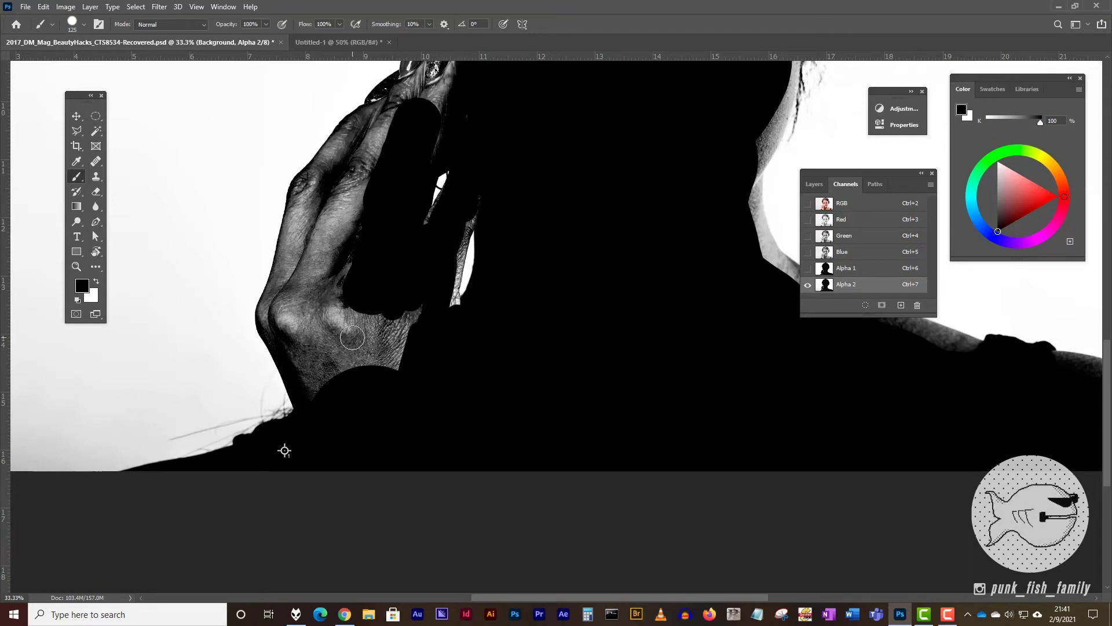
Step: Paint the back of the hand and the remaining fingers black with a 250 px brush
{"action": "mouse_move", "coordinate": [313, 302]}
{"action": "left_mouse_down"}
{"action": "mouse_move", "coordinate": [288, 317]}
{"action": "mouse_move", "coordinate": [327, 385]}
{"action": "mouse_move", "coordinate": [332, 337]}
{"action": "mouse_move", "coordinate": [356, 382]}
{"action": "mouse_move", "coordinate": [393, 321]}
{"action": "mouse_move", "coordinate": [383, 358]}
{"action": "left_mouse_up"}
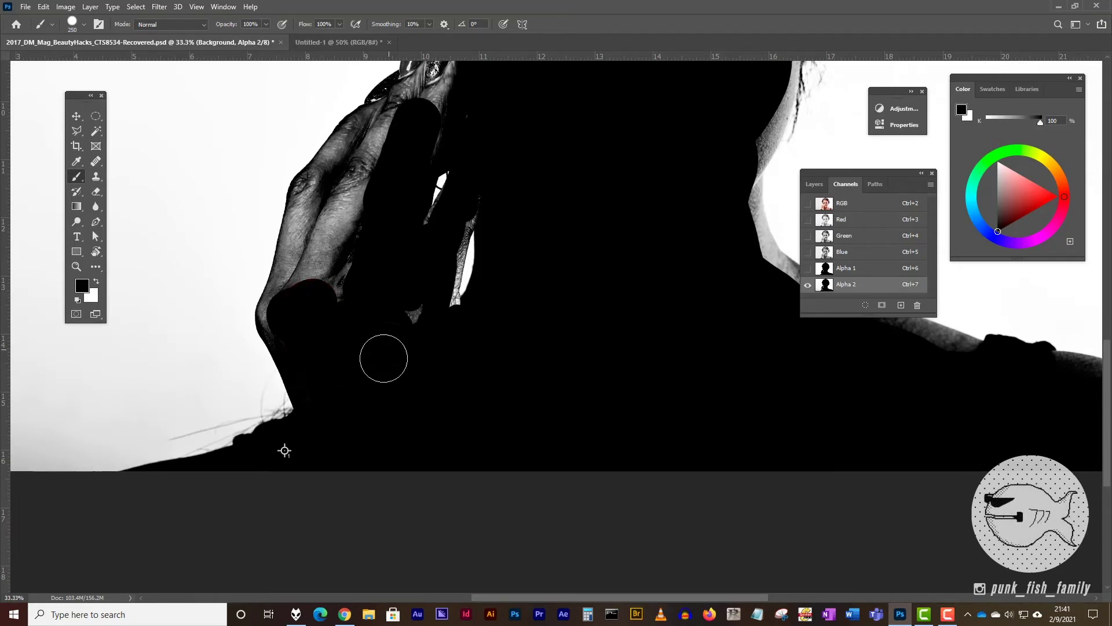
{"action": "mouse_move", "coordinate": [342, 187]}
{"action": "left_mouse_down"}
{"action": "mouse_move", "coordinate": [308, 295]}
{"action": "mouse_move", "coordinate": [340, 295]}
{"action": "mouse_move", "coordinate": [348, 244]}
{"action": "mouse_move", "coordinate": [361, 361]}
{"action": "mouse_move", "coordinate": [384, 275]}
{"action": "mouse_move", "coordinate": [442, 182]}
{"action": "mouse_move", "coordinate": [461, 197]}
{"action": "left_mouse_up"}
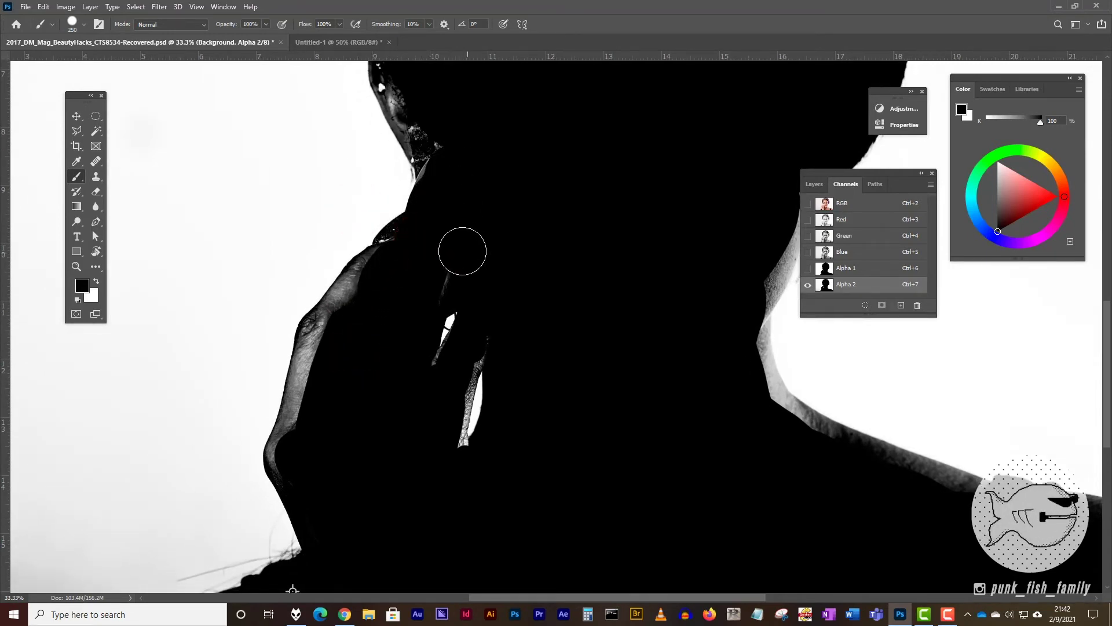
{"action": "mouse_move", "coordinate": [307, 424]}
{"action": "left_mouse_down"}
{"action": "mouse_move", "coordinate": [335, 333]}
{"action": "mouse_move", "coordinate": [359, 297]}
{"action": "left_mouse_up"}
{"action": "scroll", "coordinate": [293, 589], "scroll_direction": "down", "scroll_amount": 3}
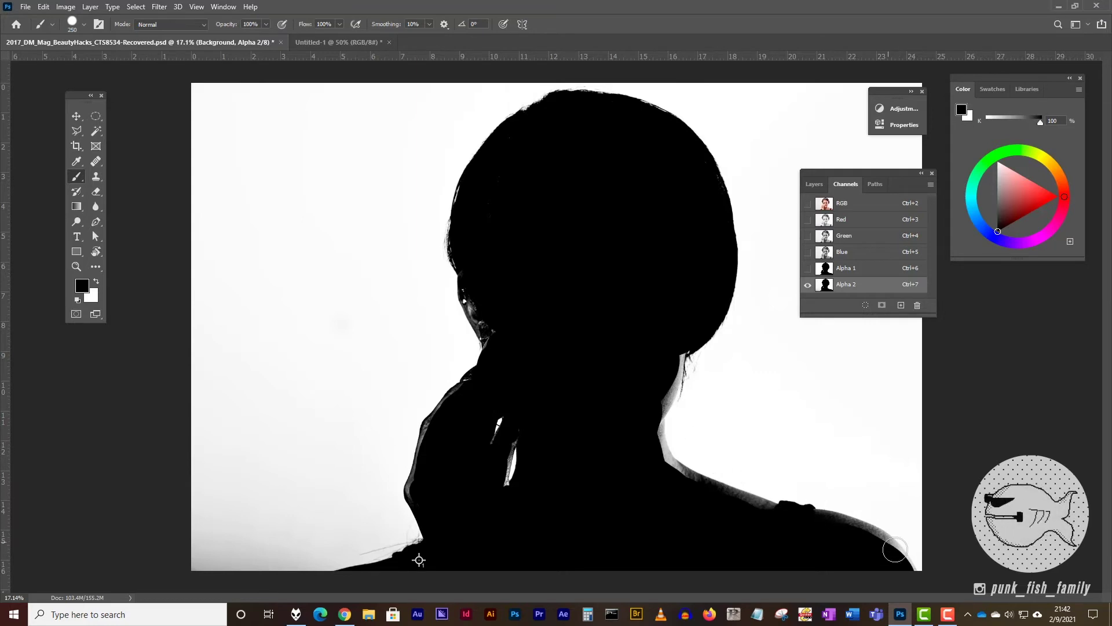
Step: Select the white area around the silhouette using the Magic Wand with a tolerance of 20
{"action": "left_click", "coordinate": [96, 132]}
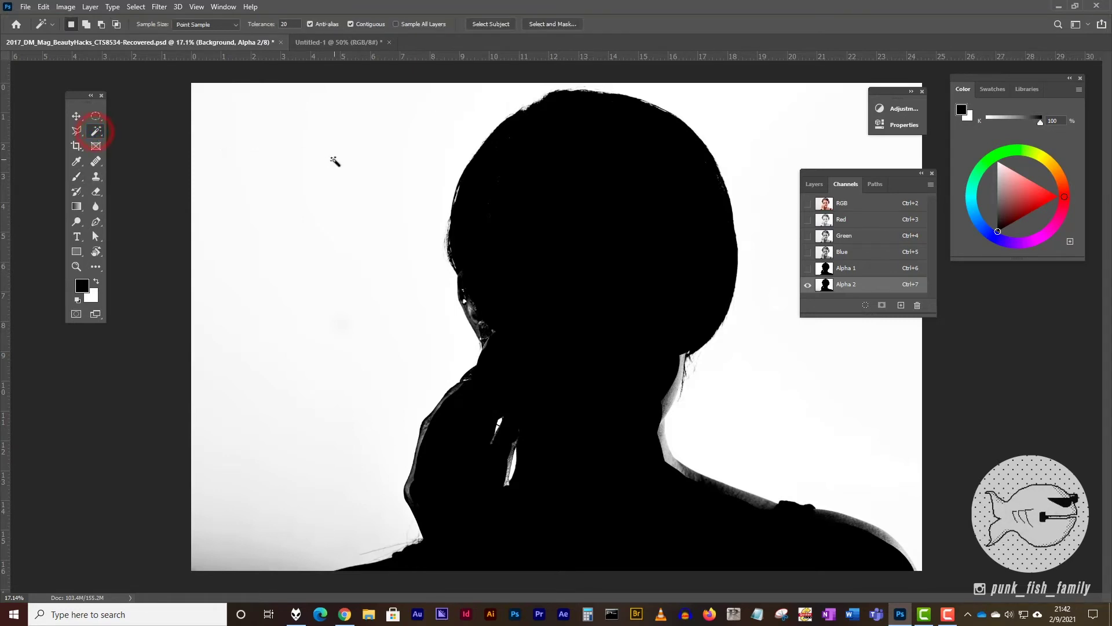
{"action": "left_click", "coordinate": [335, 161]}
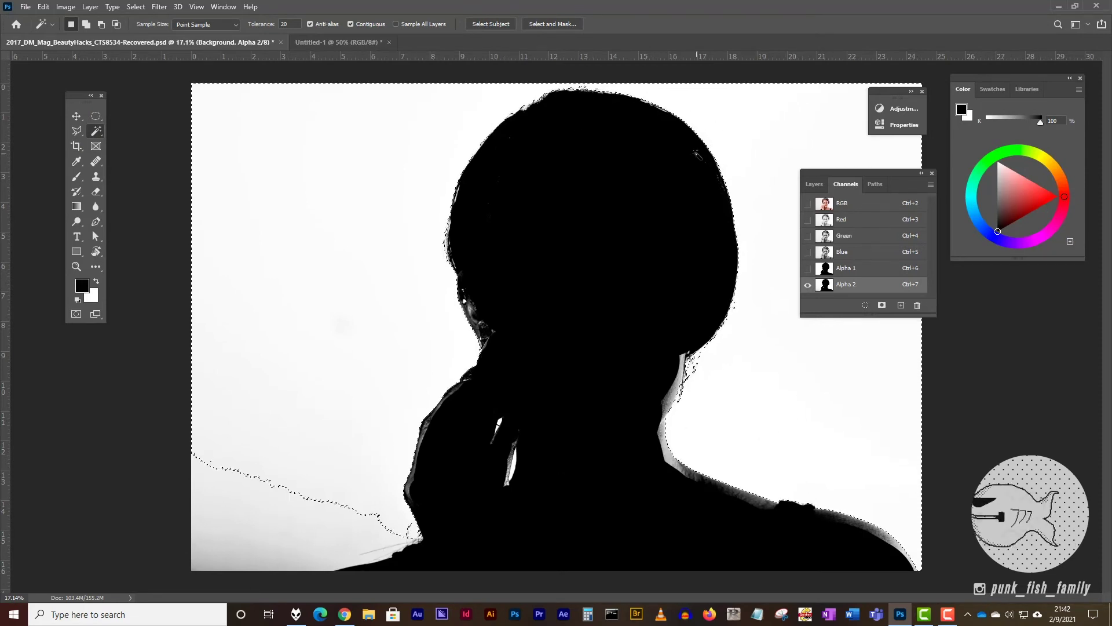
{"action": "key", "text": "z"}
{"action": "left_click", "coordinate": [776, 512]}
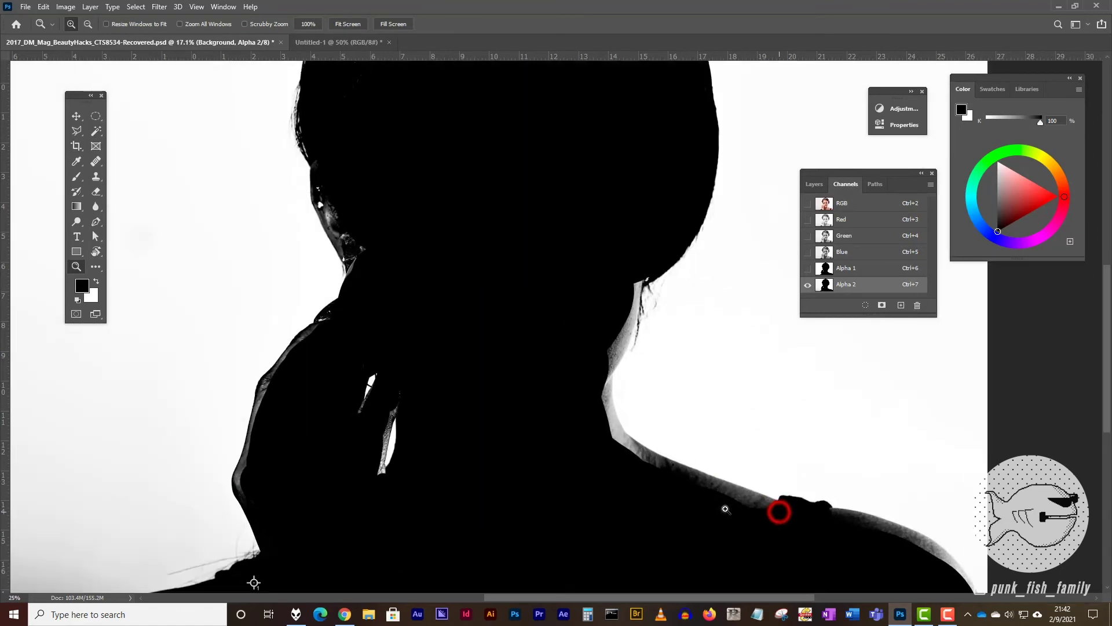
Step: Invert the selection and paint the gray fringe along the shoulder black with the 250 px brush
{"action": "left_click", "coordinate": [722, 511]}
{"action": "left_click", "coordinate": [694, 473]}
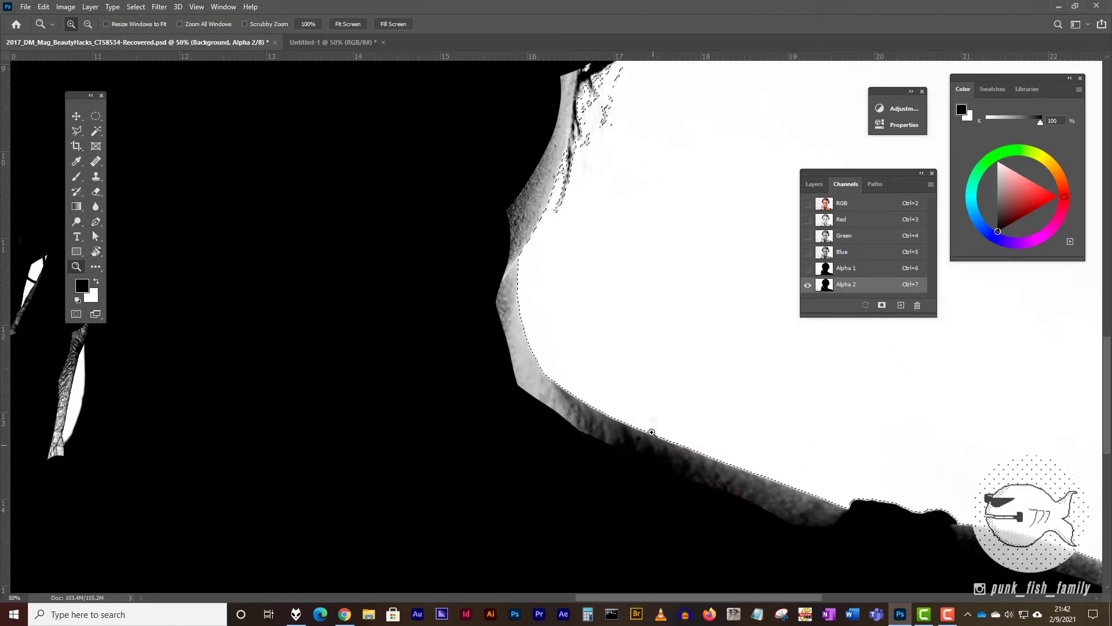
{"action": "left_click", "coordinate": [137, 7]}
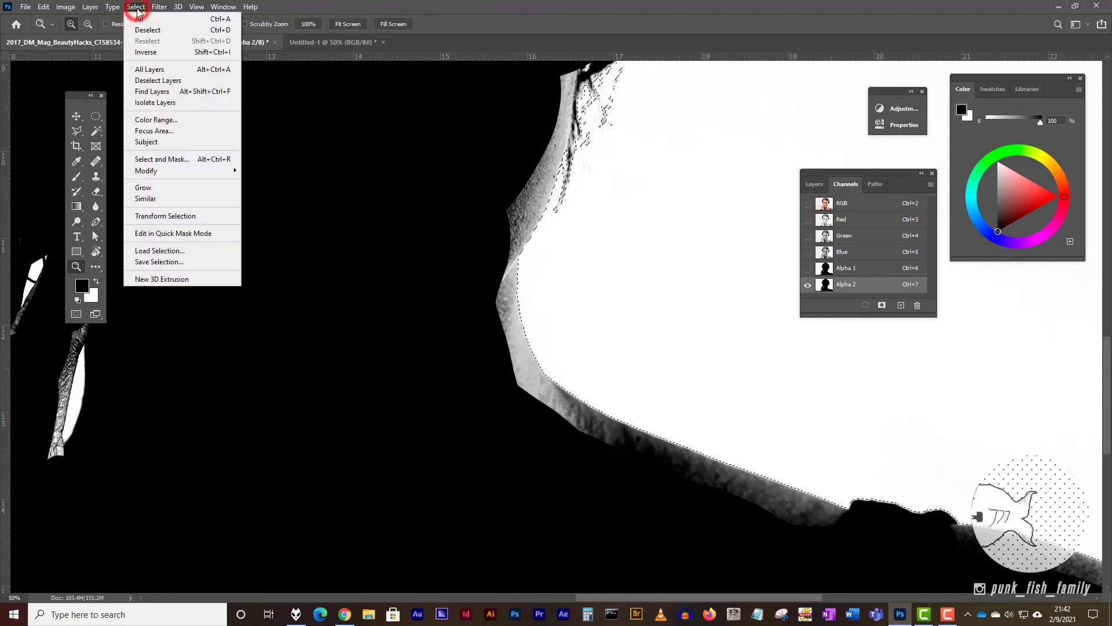
{"action": "left_click", "coordinate": [146, 52]}
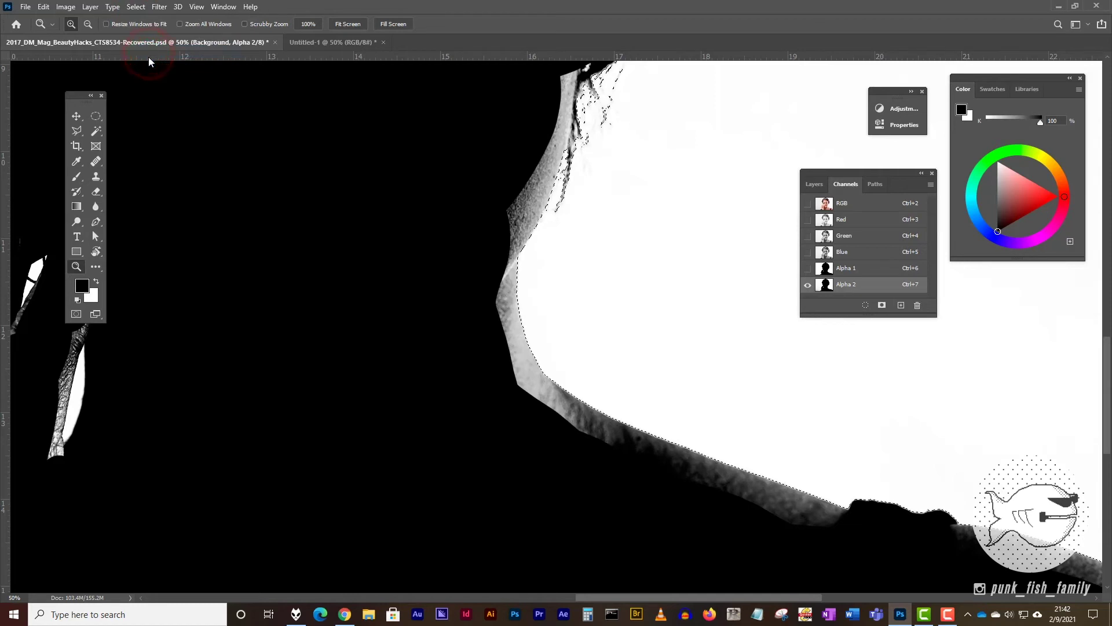
{"action": "key", "text": "b"}
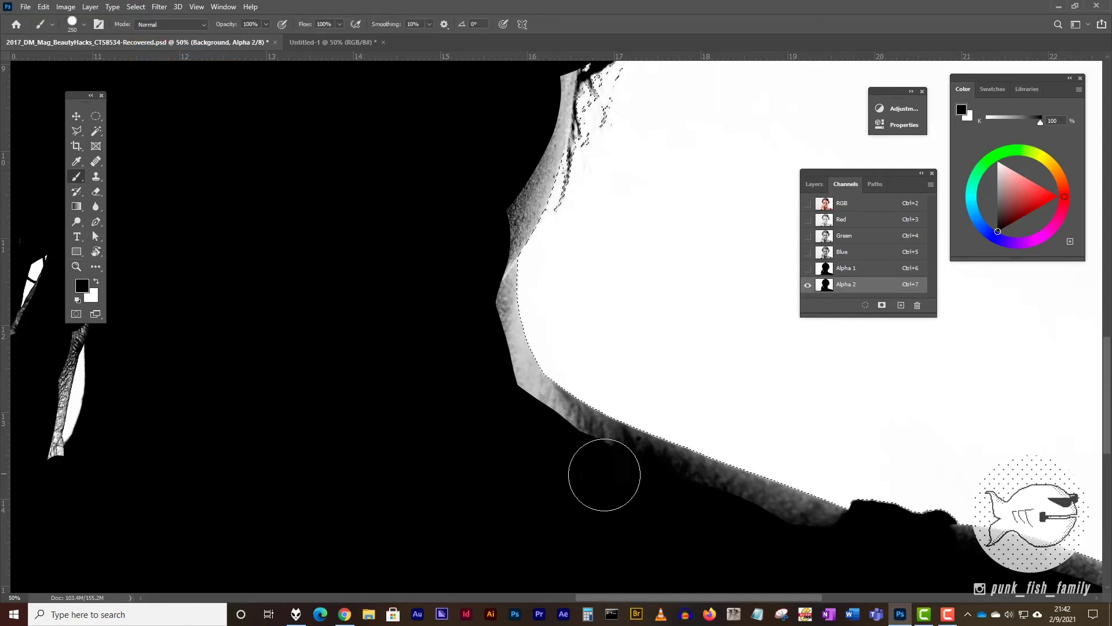
{"action": "mouse_move", "coordinate": [576, 416]}
{"action": "left_mouse_down"}
{"action": "mouse_move", "coordinate": [832, 521]}
{"action": "mouse_move", "coordinate": [874, 521]}
{"action": "mouse_move", "coordinate": [455, 318]}
{"action": "mouse_move", "coordinate": [631, 365]}
{"action": "mouse_move", "coordinate": [772, 502]}
{"action": "left_mouse_up"}
Step: Paint the gray edge of the neck black from the shoulder curve up to the hairline
{"action": "left_click_drag", "start_coordinate": [367, 283], "coordinate": [429, 341]}
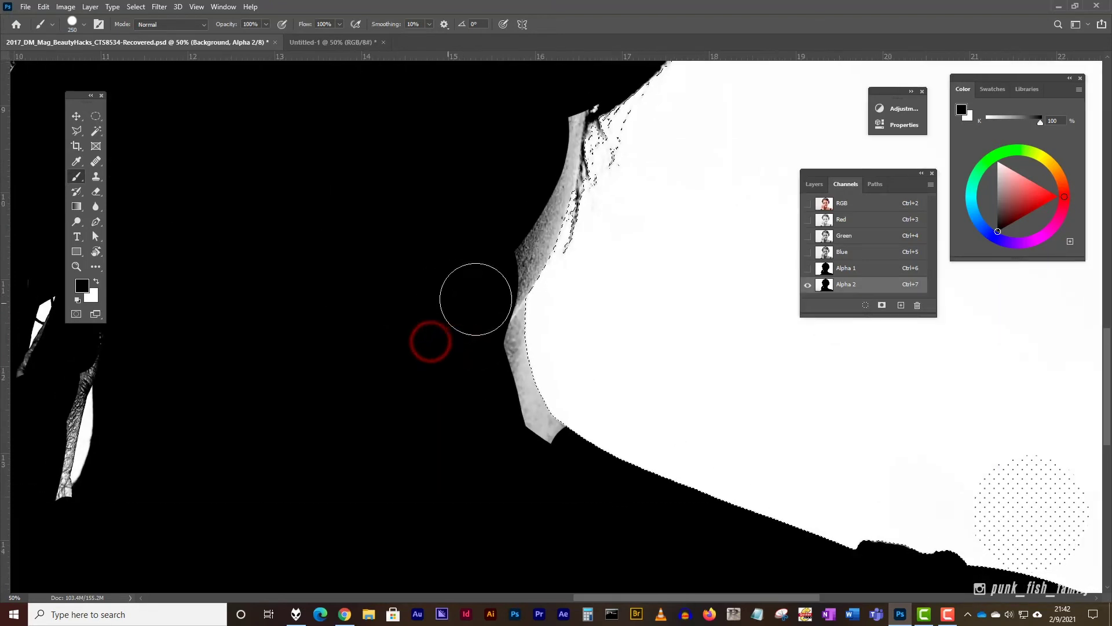
{"action": "mouse_move", "coordinate": [506, 318]}
{"action": "left_mouse_down"}
{"action": "mouse_move", "coordinate": [507, 362]}
{"action": "mouse_move", "coordinate": [569, 459]}
{"action": "left_mouse_up"}
{"action": "left_click_drag", "start_coordinate": [464, 275], "coordinate": [437, 385]}
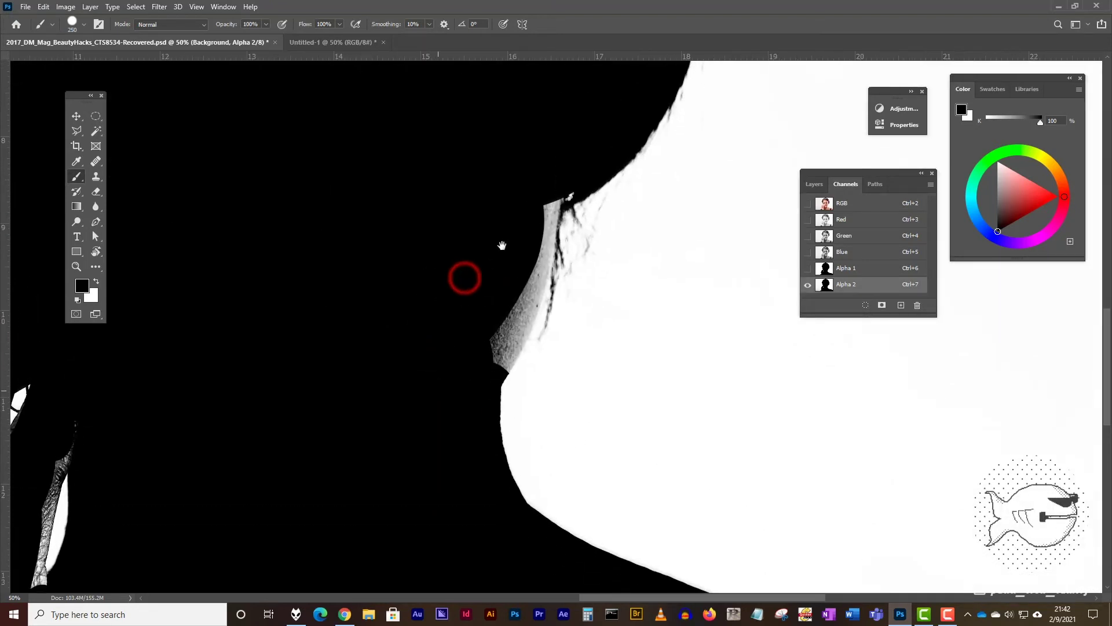
{"action": "mouse_move", "coordinate": [537, 175]}
{"action": "left_mouse_down"}
{"action": "mouse_move", "coordinate": [516, 203]}
{"action": "mouse_move", "coordinate": [523, 226]}
{"action": "mouse_move", "coordinate": [494, 331]}
{"action": "left_mouse_up"}
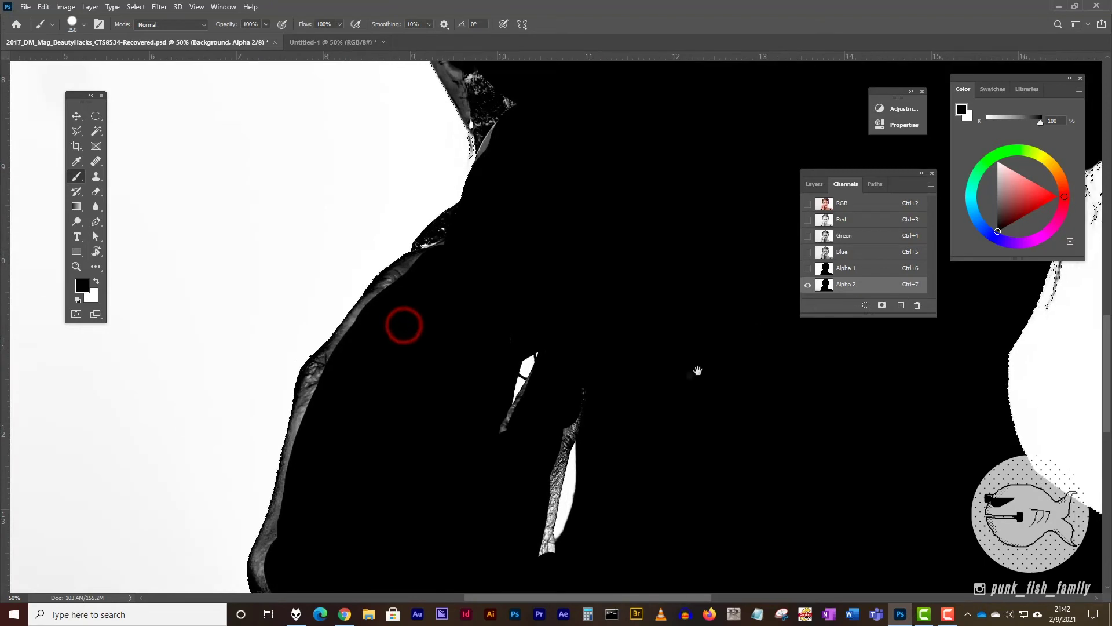
Step: Paint the gray outer edges of the fingers, face and wrist black on the hand's side of the silhouette
{"action": "mouse_move", "coordinate": [332, 399]}
{"action": "left_mouse_down"}
{"action": "mouse_move", "coordinate": [339, 369]}
{"action": "mouse_move", "coordinate": [406, 285]}
{"action": "mouse_move", "coordinate": [427, 276]}
{"action": "mouse_move", "coordinate": [449, 234]}
{"action": "left_mouse_up"}
{"action": "scroll", "coordinate": [525, 180], "scroll_direction": "up", "scroll_amount": 3}
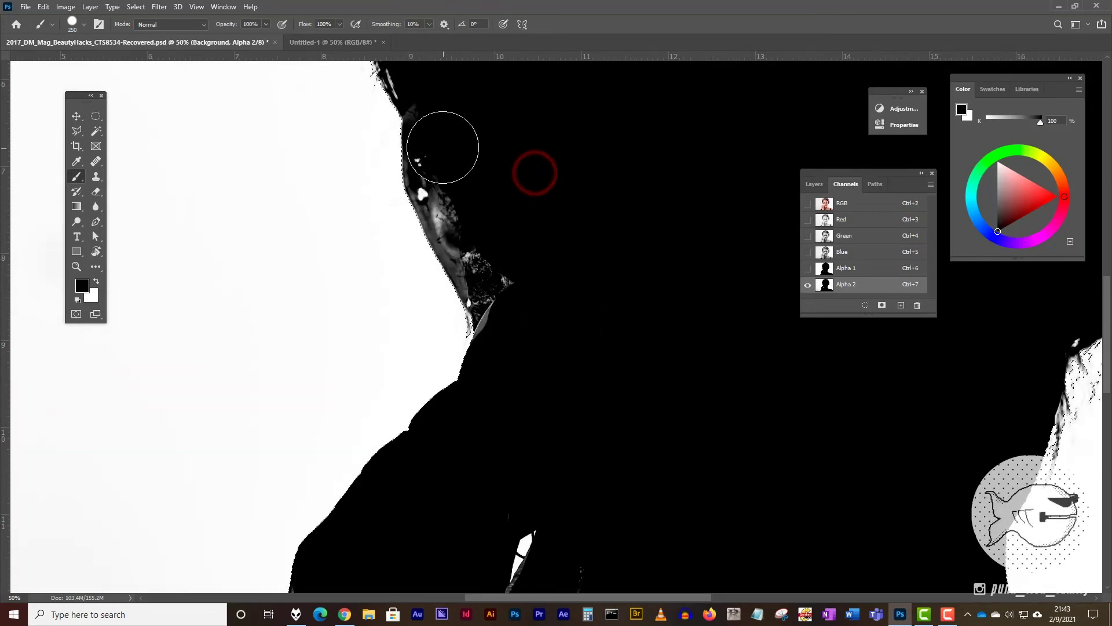
{"action": "left_click_drag", "start_coordinate": [434, 145], "coordinate": [475, 262]}
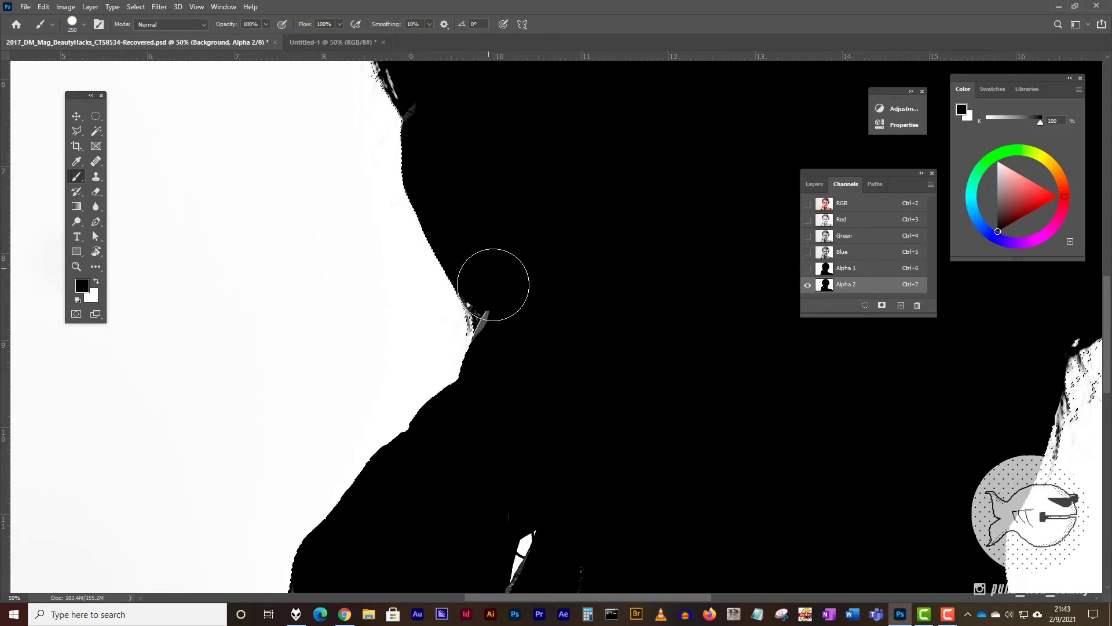
{"action": "left_click_drag", "start_coordinate": [551, 352], "coordinate": [542, 76]}
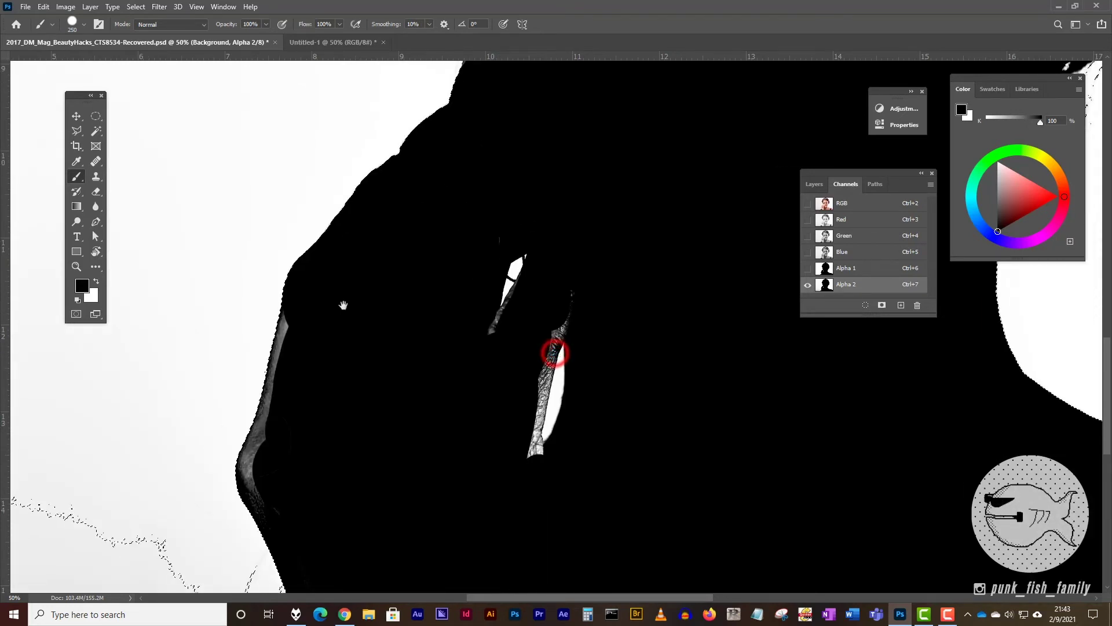
{"action": "mouse_move", "coordinate": [288, 498]}
{"action": "left_mouse_down"}
{"action": "mouse_move", "coordinate": [268, 469]}
{"action": "mouse_move", "coordinate": [290, 301]}
{"action": "left_mouse_up"}
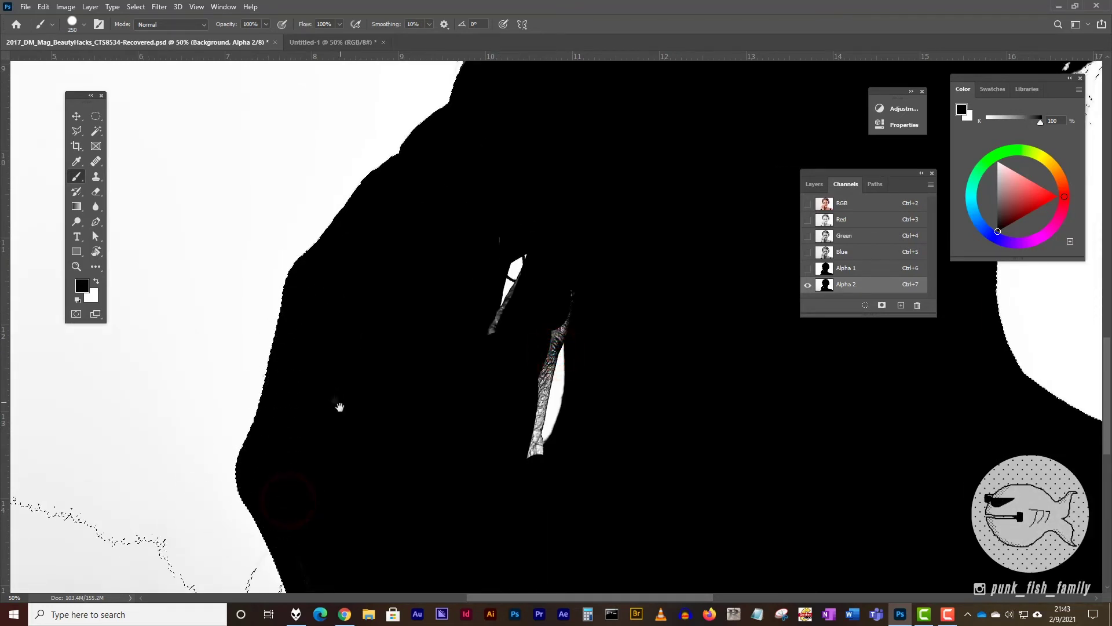
Step: Deselect, make white the foreground color and paint the grayish lower-left background white with the 250 px brush
{"action": "left_click_drag", "start_coordinate": [336, 400], "coordinate": [261, 242]}
{"action": "mouse_move", "coordinate": [330, 420]}
{"action": "left_mouse_down"}
{"action": "mouse_move", "coordinate": [504, 522]}
{"action": "mouse_move", "coordinate": [452, 519]}
{"action": "left_mouse_up"}
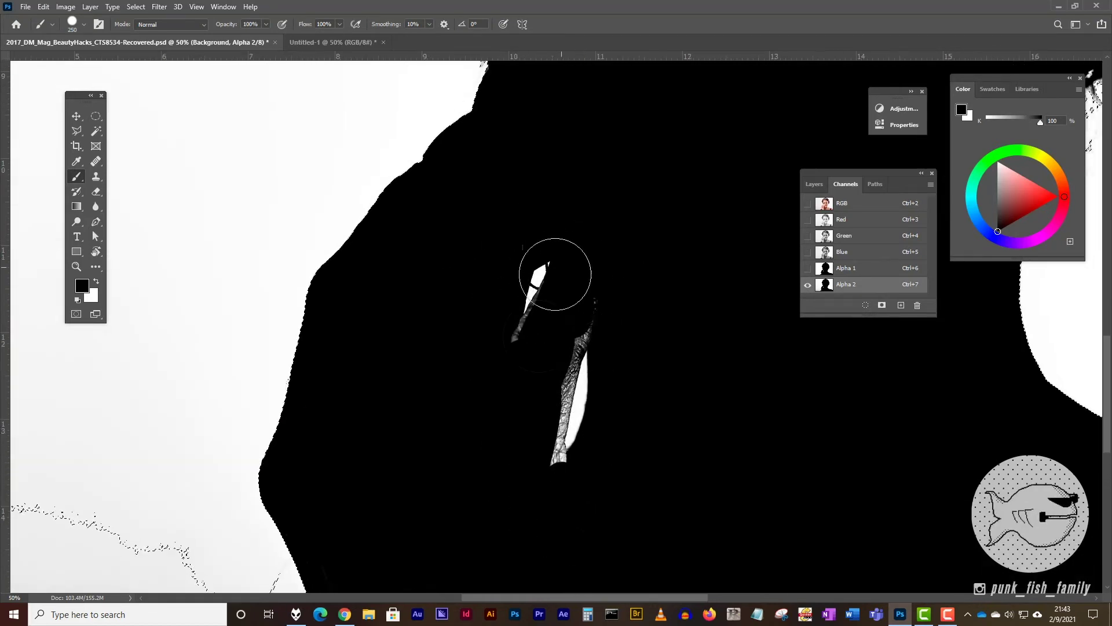
{"action": "left_click_drag", "start_coordinate": [526, 405], "coordinate": [511, 439]}
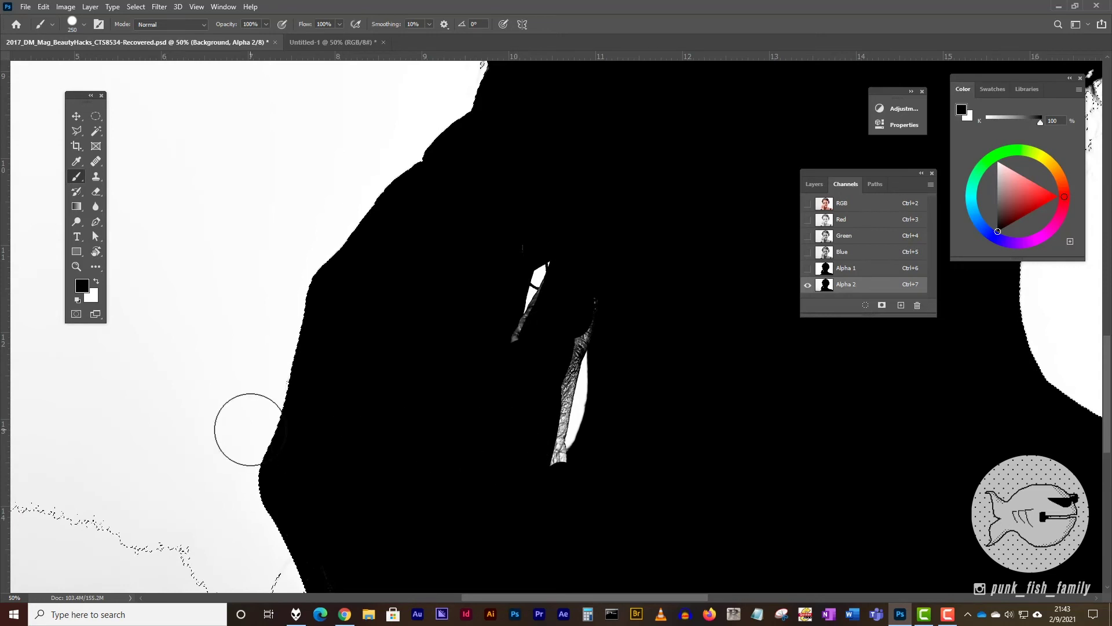
{"action": "left_click_drag", "start_coordinate": [186, 496], "coordinate": [271, 253]}
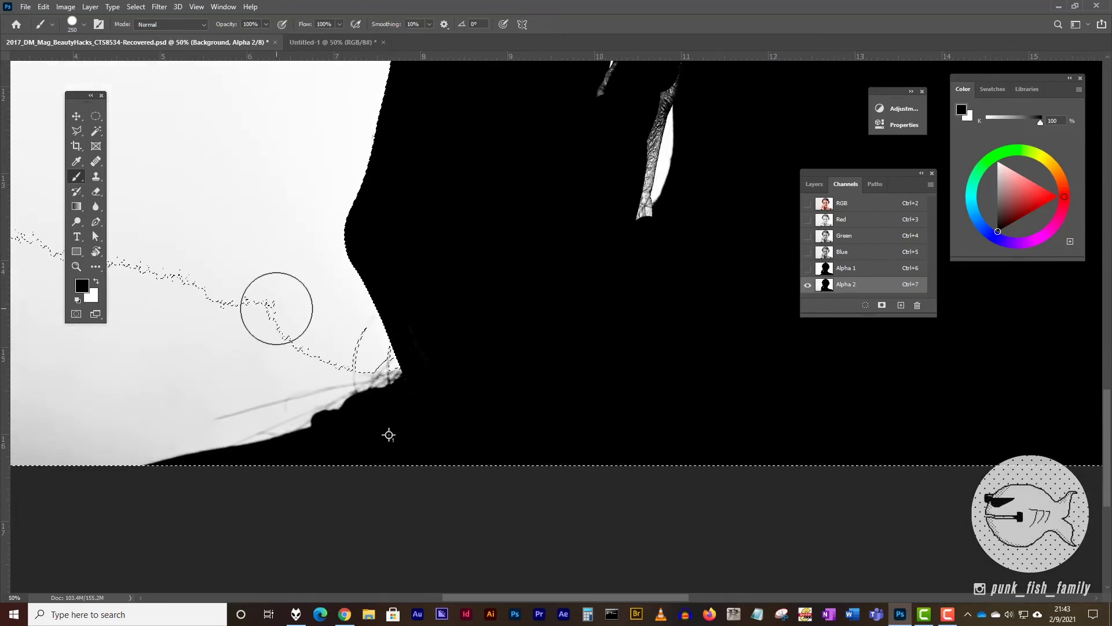
{"action": "mouse_move", "coordinate": [303, 332]}
{"action": "left_mouse_down"}
{"action": "mouse_move", "coordinate": [506, 329]}
{"action": "mouse_move", "coordinate": [554, 341]}
{"action": "left_mouse_up"}
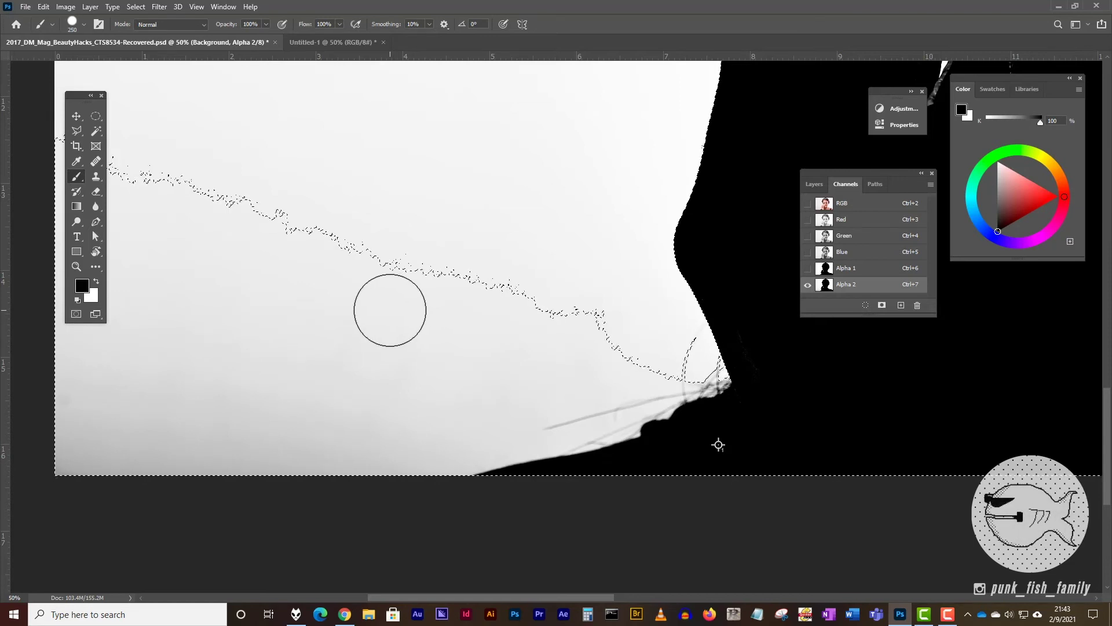
{"action": "key", "text": "ctrl+d"}
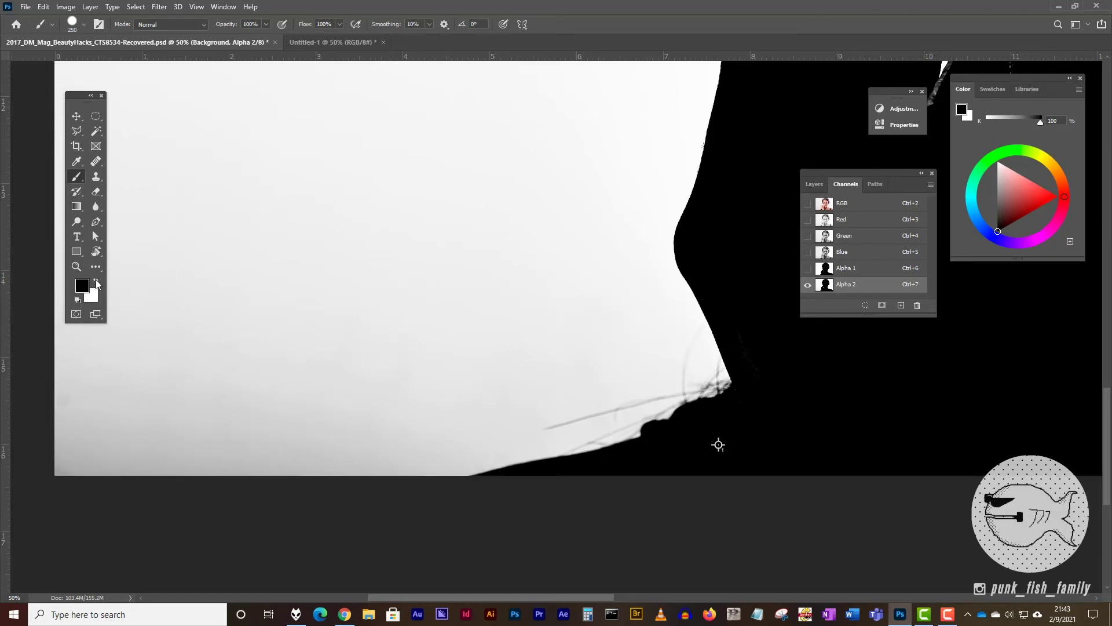
{"action": "left_click", "coordinate": [96, 280]}
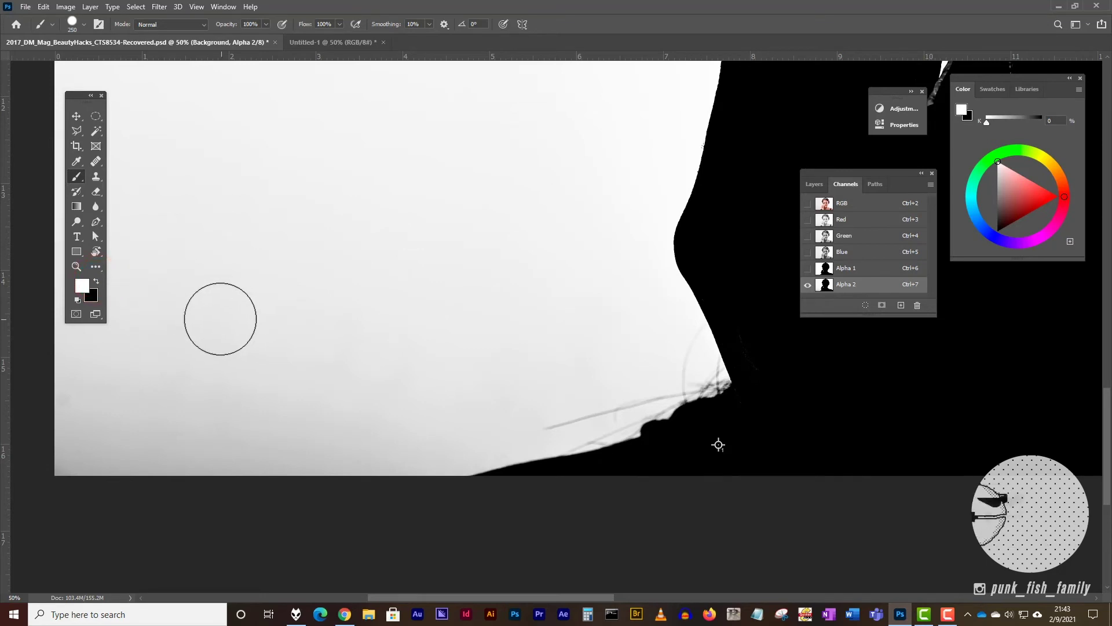
{"action": "mouse_move", "coordinate": [72, 340]}
{"action": "left_mouse_down"}
{"action": "mouse_move", "coordinate": [81, 468]}
{"action": "mouse_move", "coordinate": [163, 226]}
{"action": "mouse_move", "coordinate": [182, 355]}
{"action": "mouse_move", "coordinate": [225, 398]}
{"action": "mouse_move", "coordinate": [206, 482]}
{"action": "mouse_move", "coordinate": [269, 479]}
{"action": "mouse_move", "coordinate": [437, 438]}
{"action": "mouse_move", "coordinate": [430, 444]}
{"action": "mouse_move", "coordinate": [383, 448]}
{"action": "mouse_move", "coordinate": [512, 380]}
{"action": "mouse_move", "coordinate": [504, 387]}
{"action": "mouse_move", "coordinate": [557, 371]}
{"action": "mouse_move", "coordinate": [575, 344]}
{"action": "mouse_move", "coordinate": [376, 384]}
{"action": "mouse_move", "coordinate": [273, 361]}
{"action": "mouse_move", "coordinate": [281, 318]}
{"action": "mouse_move", "coordinate": [155, 278]}
{"action": "mouse_move", "coordinate": [136, 148]}
{"action": "mouse_move", "coordinate": [86, 321]}
{"action": "mouse_move", "coordinate": [42, 215]}
{"action": "mouse_move", "coordinate": [210, 54]}
{"action": "mouse_move", "coordinate": [285, 282]}
{"action": "mouse_move", "coordinate": [321, 254]}
{"action": "mouse_move", "coordinate": [339, 171]}
{"action": "mouse_move", "coordinate": [367, 176]}
{"action": "mouse_move", "coordinate": [388, 279]}
{"action": "mouse_move", "coordinate": [431, 159]}
{"action": "mouse_move", "coordinate": [500, 259]}
{"action": "mouse_move", "coordinate": [479, 286]}
{"action": "mouse_move", "coordinate": [573, 296]}
{"action": "mouse_move", "coordinate": [575, 220]}
{"action": "left_mouse_up"}
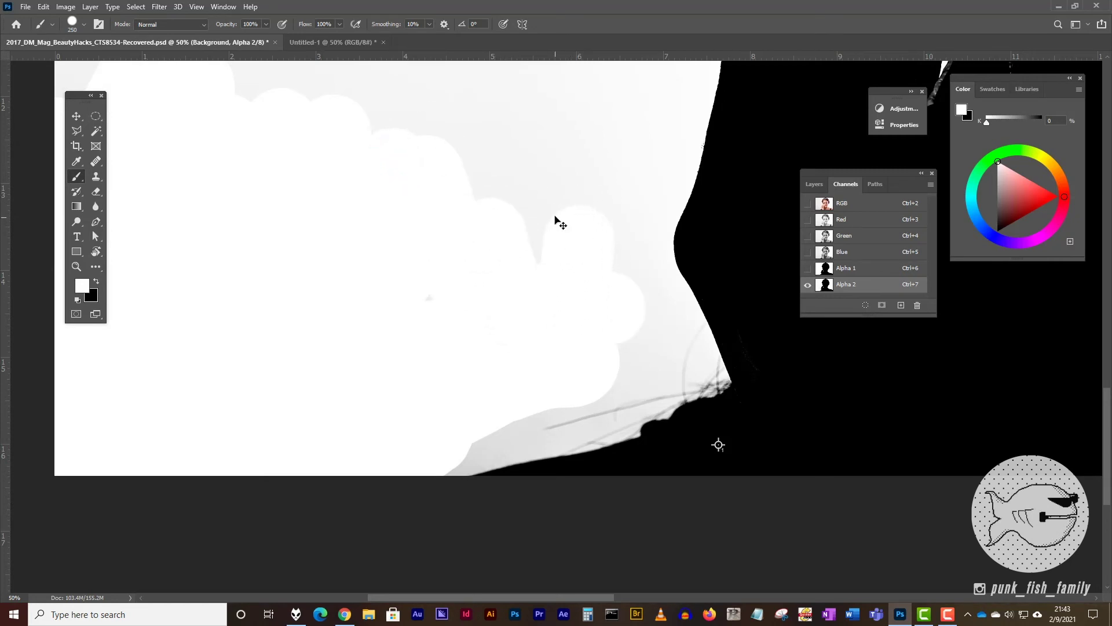
Step: Select the light background around the whole silhouette using the Magic Wand with a tolerance of 20
{"action": "key", "text": "ctrl+minus"}
{"action": "key", "text": "ctrl+minus"}
{"action": "key", "text": "ctrl+minus"}
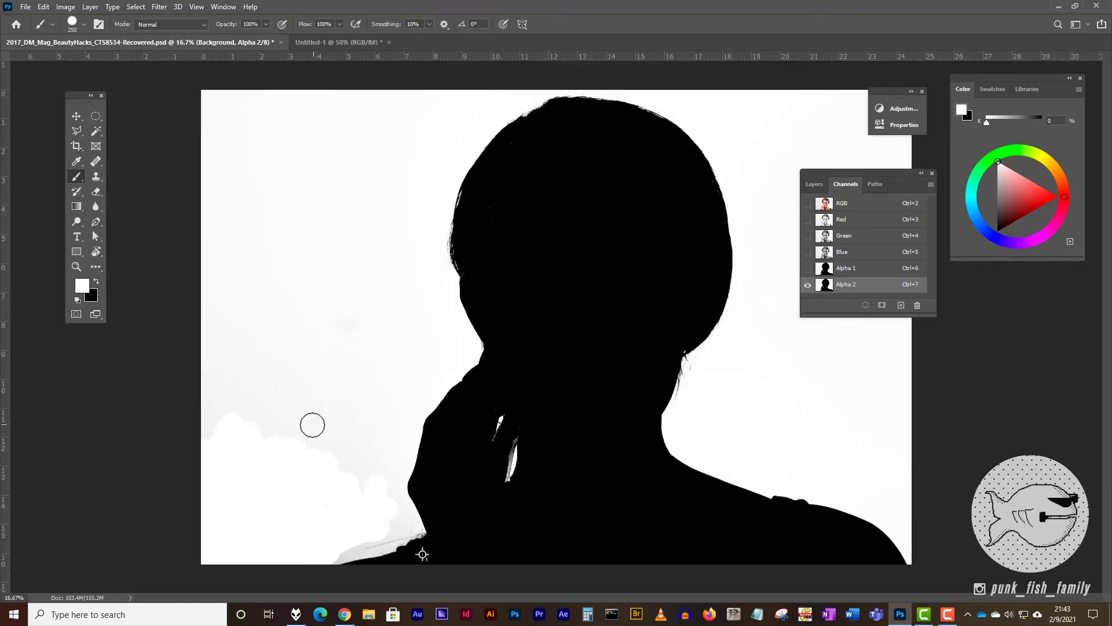
{"action": "key", "text": "w"}
{"action": "left_click", "coordinate": [374, 431]}
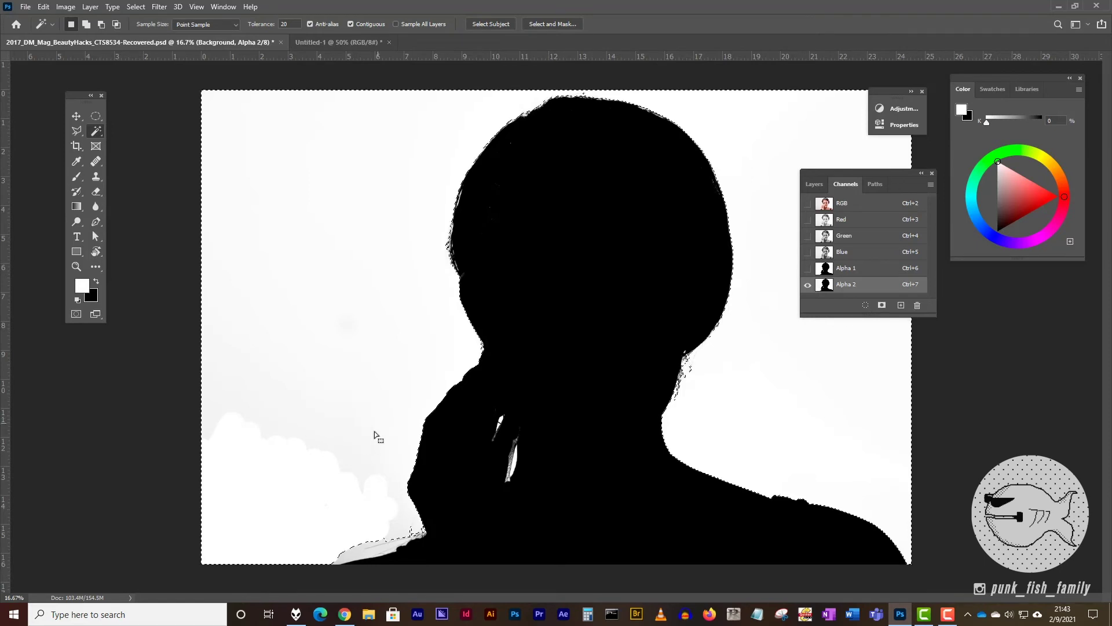
Step: Enlarge the brush to 700 px and paint the selected background beside the hand and face solid white
{"action": "key", "text": "e"}
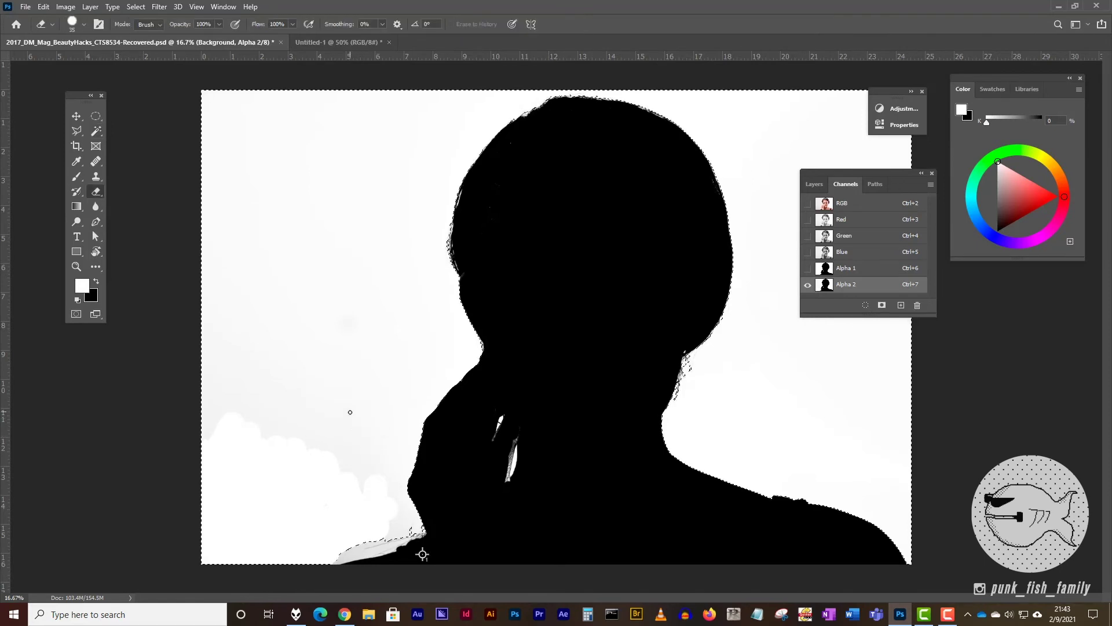
{"action": "key", "text": "b"}
{"action": "left_click", "coordinate": [319, 392]}
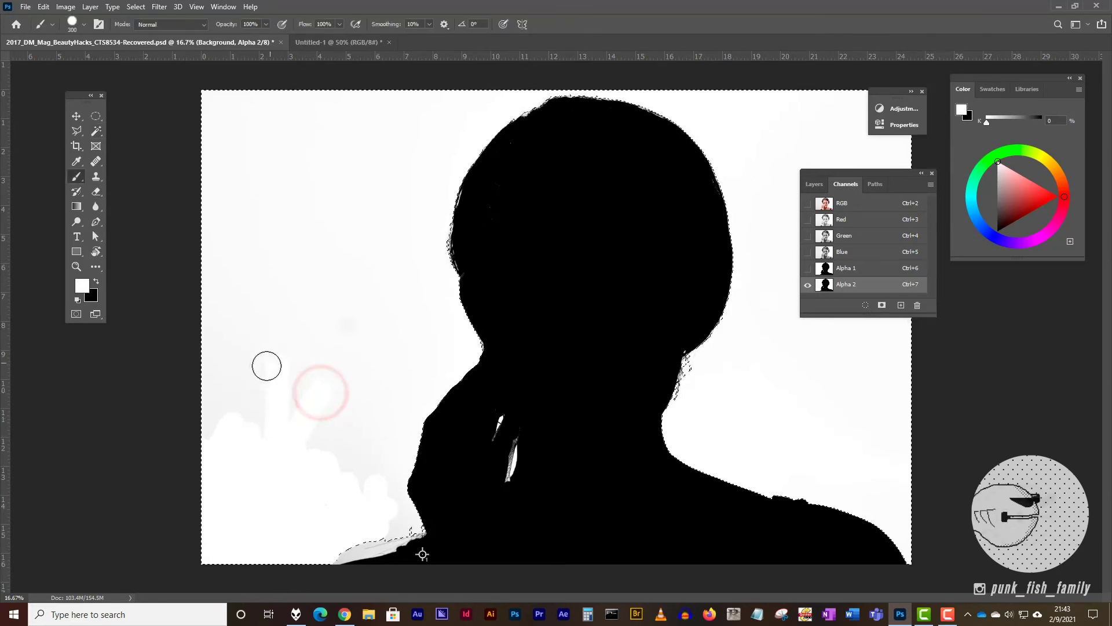
{"action": "key", "text": "bracketright"}
{"action": "key", "text": "bracketright"}
{"action": "key", "text": "bracketright"}
{"action": "key", "text": "bracketright"}
{"action": "mouse_move", "coordinate": [225, 355]}
{"action": "left_mouse_down"}
{"action": "mouse_move", "coordinate": [218, 479]}
{"action": "mouse_move", "coordinate": [288, 479]}
{"action": "left_mouse_up"}
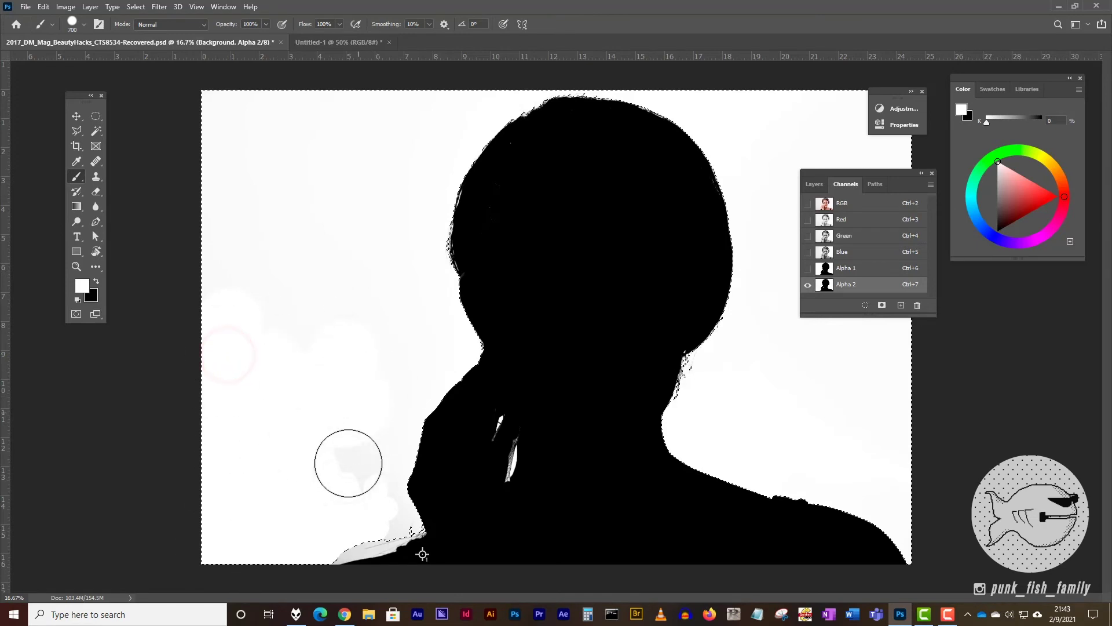
{"action": "mouse_move", "coordinate": [348, 463]}
{"action": "left_mouse_down"}
{"action": "mouse_move", "coordinate": [367, 432]}
{"action": "mouse_move", "coordinate": [388, 452]}
{"action": "left_mouse_up"}
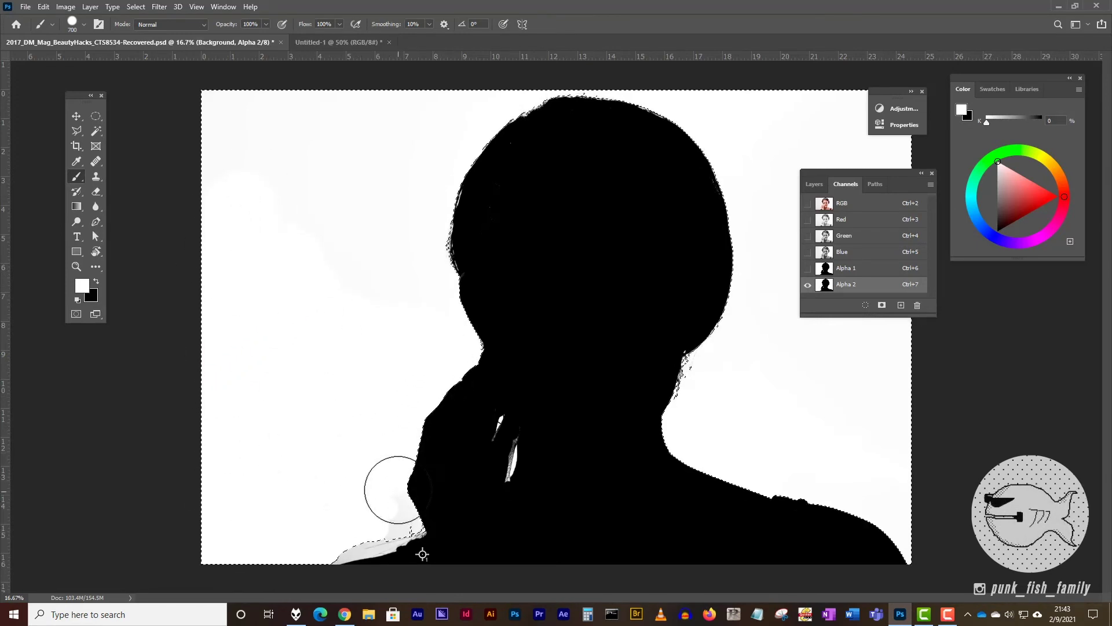
{"action": "mouse_move", "coordinate": [398, 489]}
{"action": "left_mouse_down"}
{"action": "mouse_move", "coordinate": [377, 488]}
{"action": "mouse_move", "coordinate": [389, 479]}
{"action": "mouse_move", "coordinate": [390, 502]}
{"action": "mouse_move", "coordinate": [387, 491]}
{"action": "left_mouse_up"}
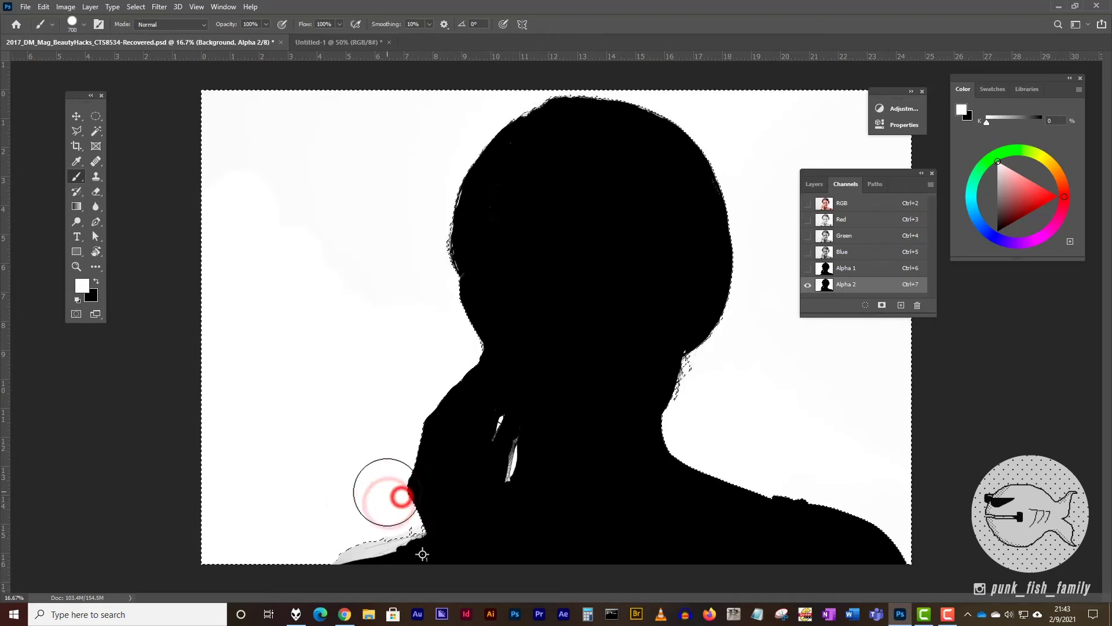
Step: Select the gray patch between the wrist and lower-left shoulder with the Magic Wand and paint it white with the 700 px brush
{"action": "key", "text": "z"}
{"action": "left_click", "coordinate": [367, 542]}
{"action": "left_click", "coordinate": [386, 553]}
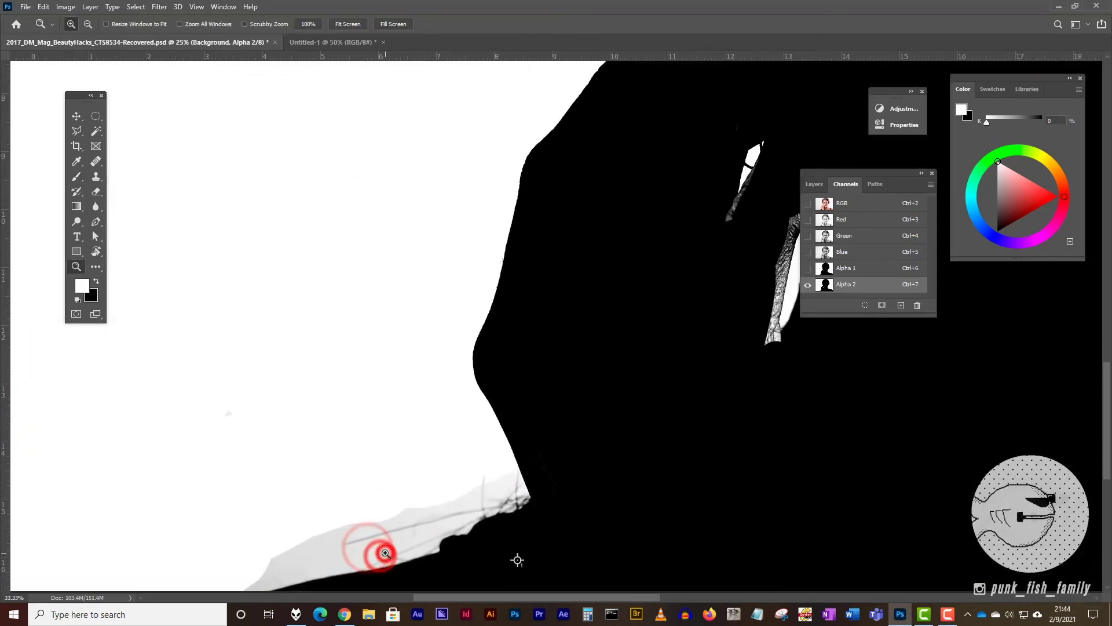
{"action": "left_click", "coordinate": [374, 541]}
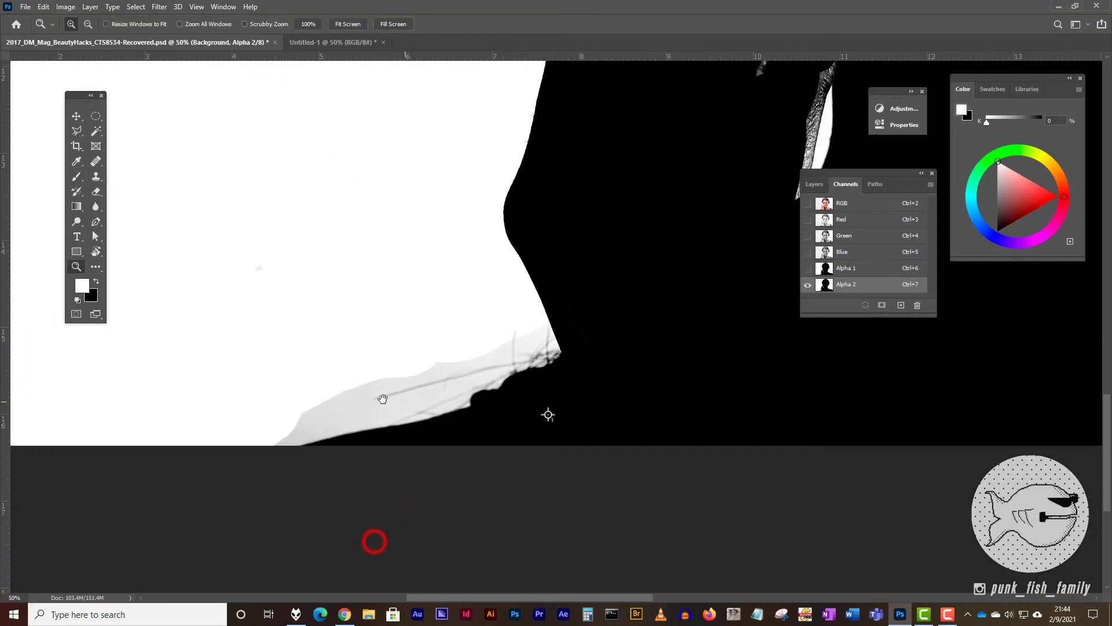
{"action": "key", "text": "w"}
{"action": "left_click", "coordinate": [328, 423]}
{"action": "key", "text": "e"}
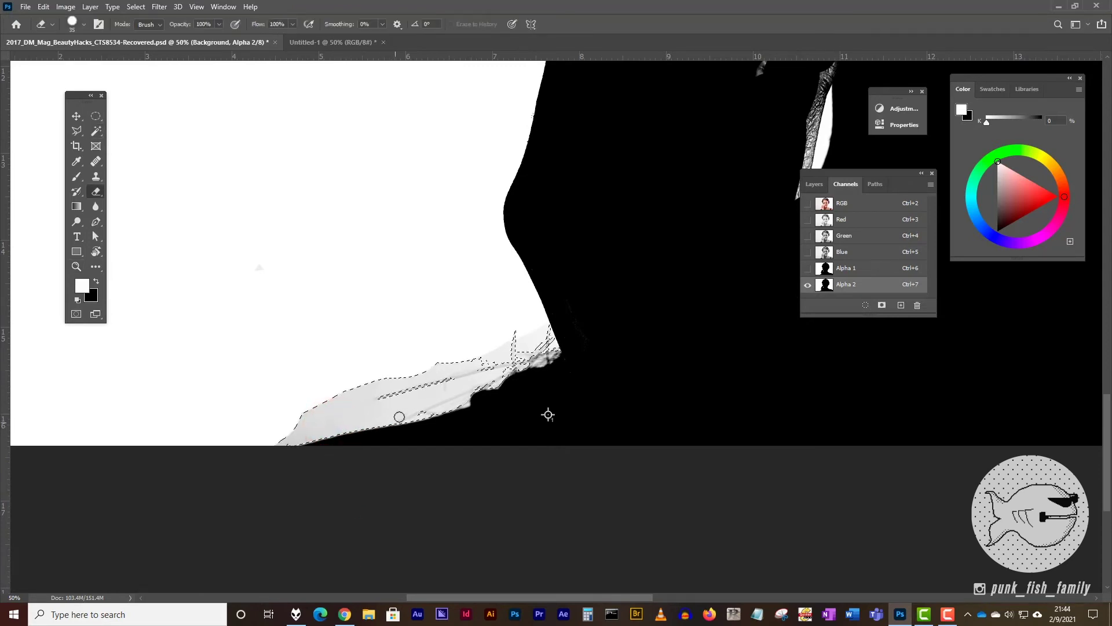
{"action": "key", "text": "b"}
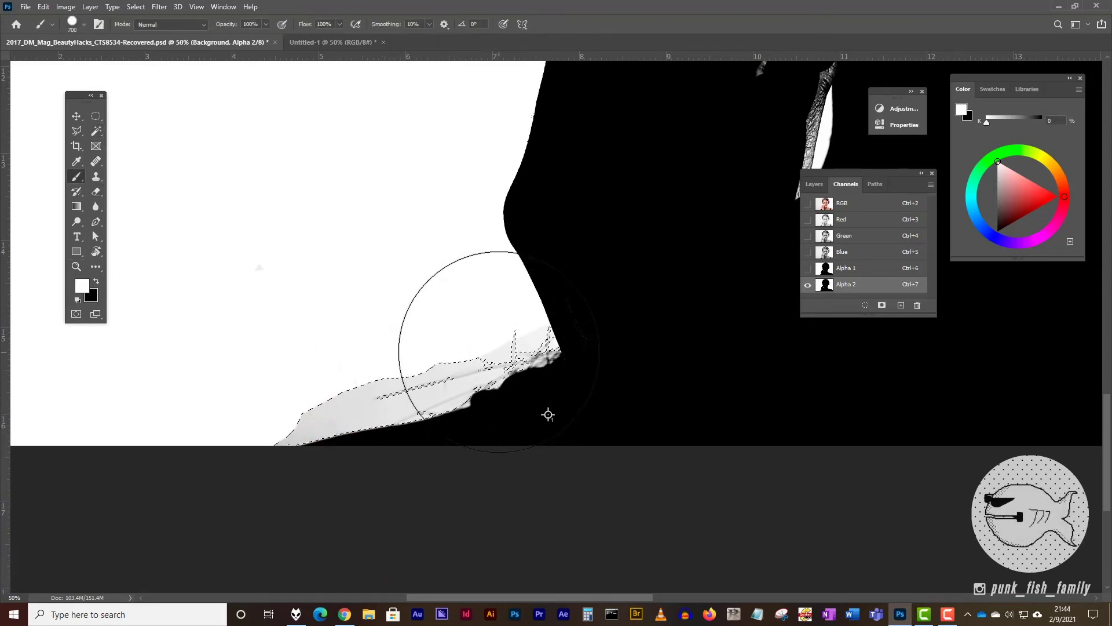
{"action": "mouse_move", "coordinate": [497, 351]}
{"action": "left_mouse_down"}
{"action": "mouse_move", "coordinate": [435, 348]}
{"action": "mouse_move", "coordinate": [173, 434]}
{"action": "left_mouse_up"}
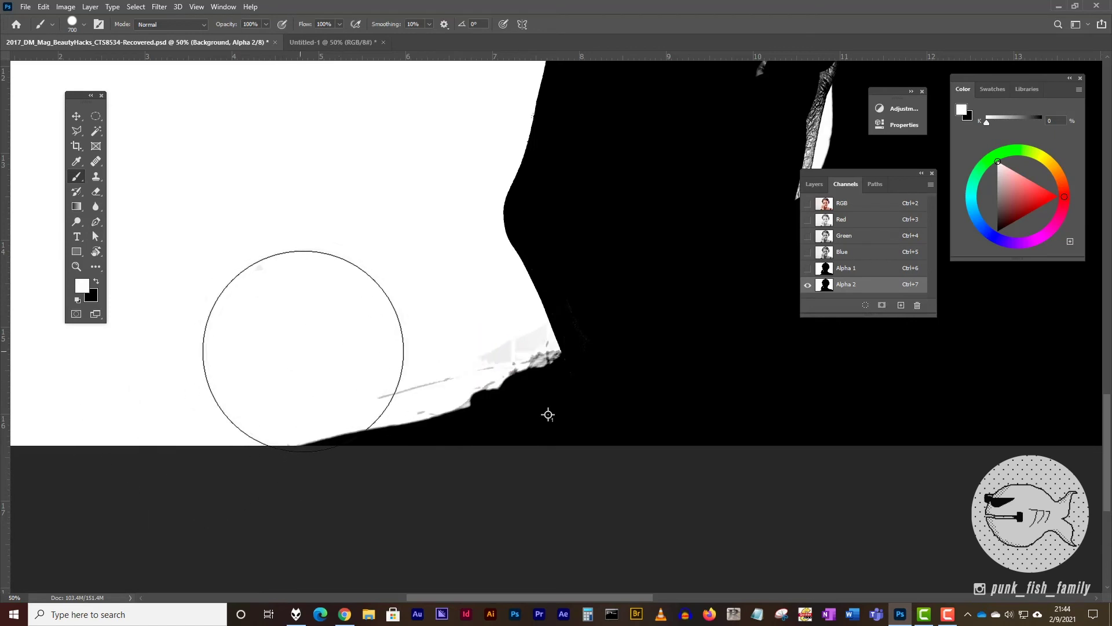
Step: Shrink the white brush to 90 px and paint out the light gray patch in the corner between the wrist and shoulder
{"action": "key", "text": "bracketleft"}
{"action": "key", "text": "bracketleft"}
{"action": "key", "text": "bracketleft"}
{"action": "key", "text": "bracketleft"}
{"action": "key", "text": "bracketleft"}
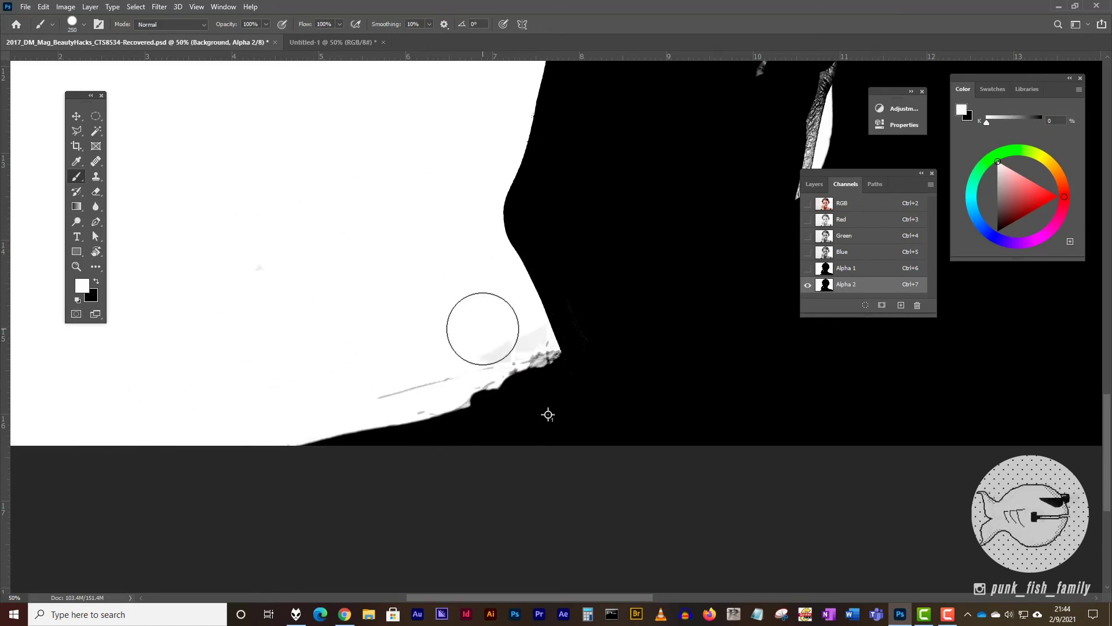
{"action": "key", "text": "bracketleft"}
{"action": "key", "text": "bracketleft"}
{"action": "key", "text": "bracketleft"}
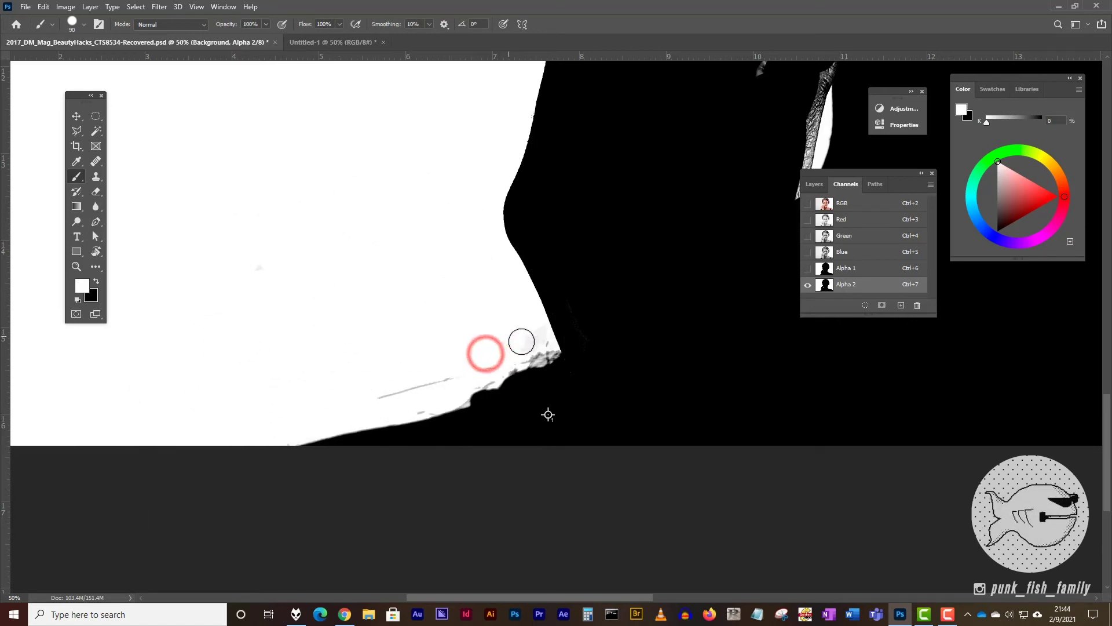
{"action": "left_click_drag", "start_coordinate": [522, 342], "coordinate": [538, 329]}
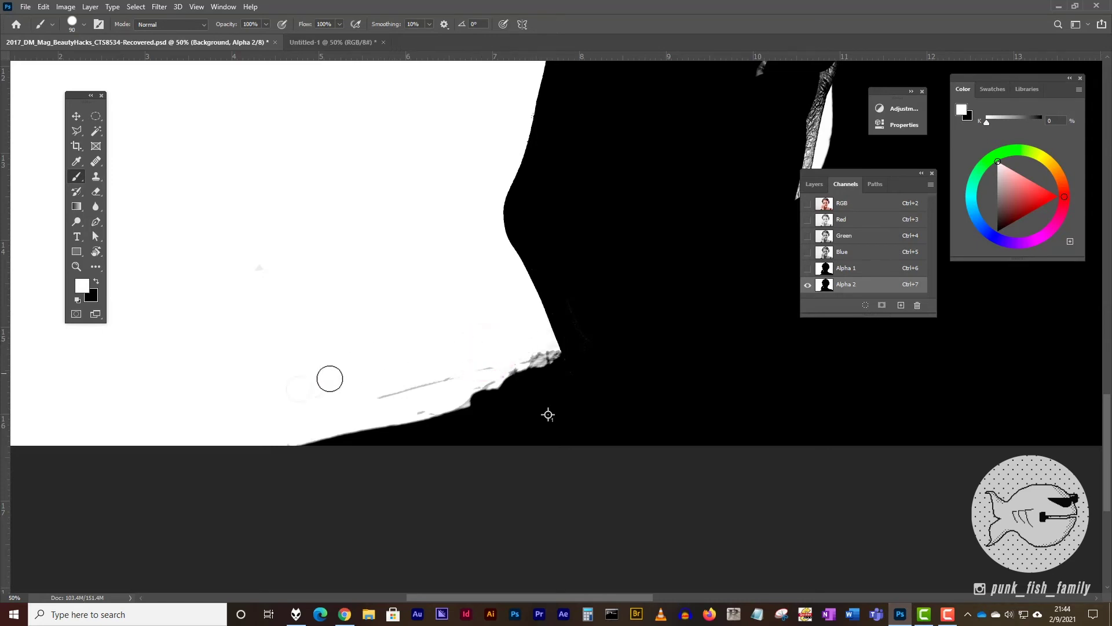
Step: Paint the gray streaks and specks along the lower-left shoulder edge and in the nearby background white
{"action": "mouse_move", "coordinate": [449, 377]}
{"action": "left_mouse_down"}
{"action": "mouse_move", "coordinate": [368, 402]}
{"action": "mouse_move", "coordinate": [485, 368]}
{"action": "left_mouse_up"}
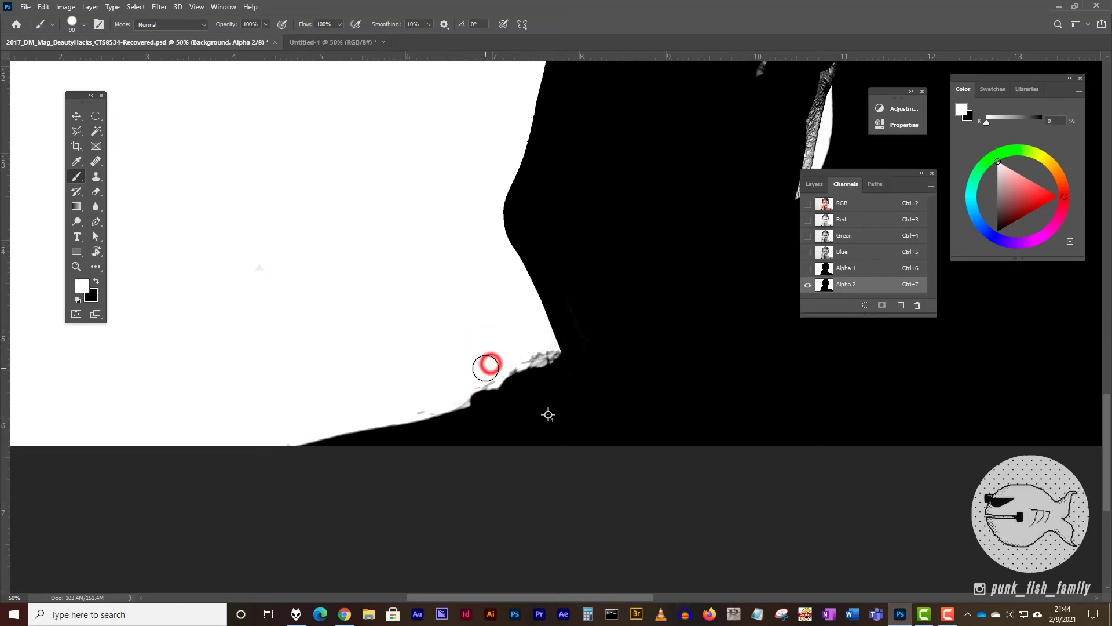
{"action": "left_click", "coordinate": [423, 400]}
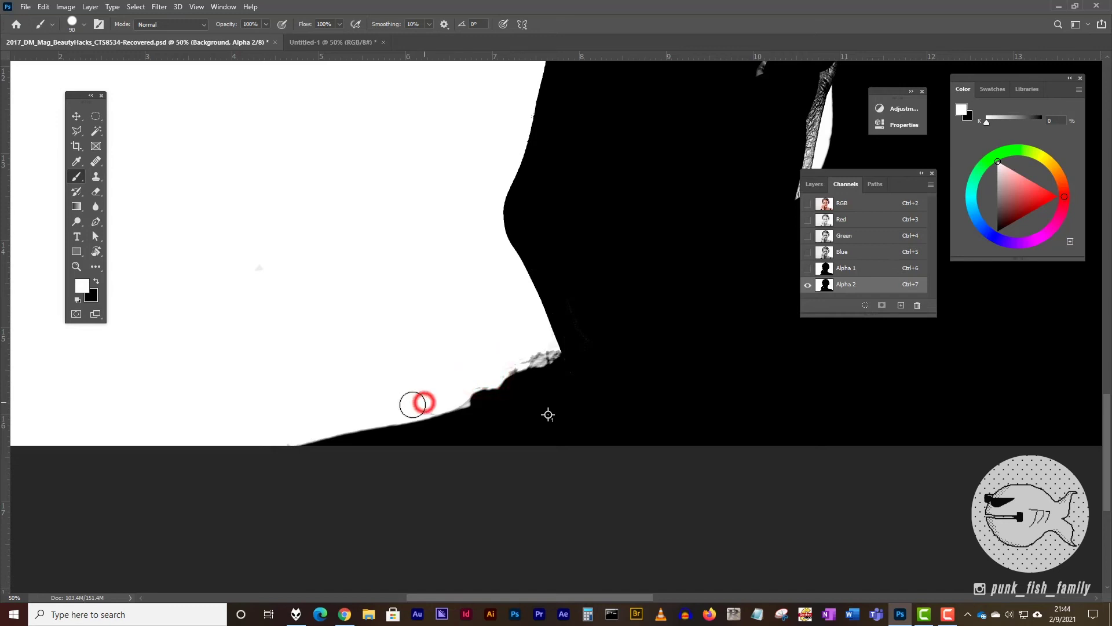
{"action": "left_click", "coordinate": [246, 268]}
{"action": "left_click_drag", "start_coordinate": [536, 351], "coordinate": [542, 351]}
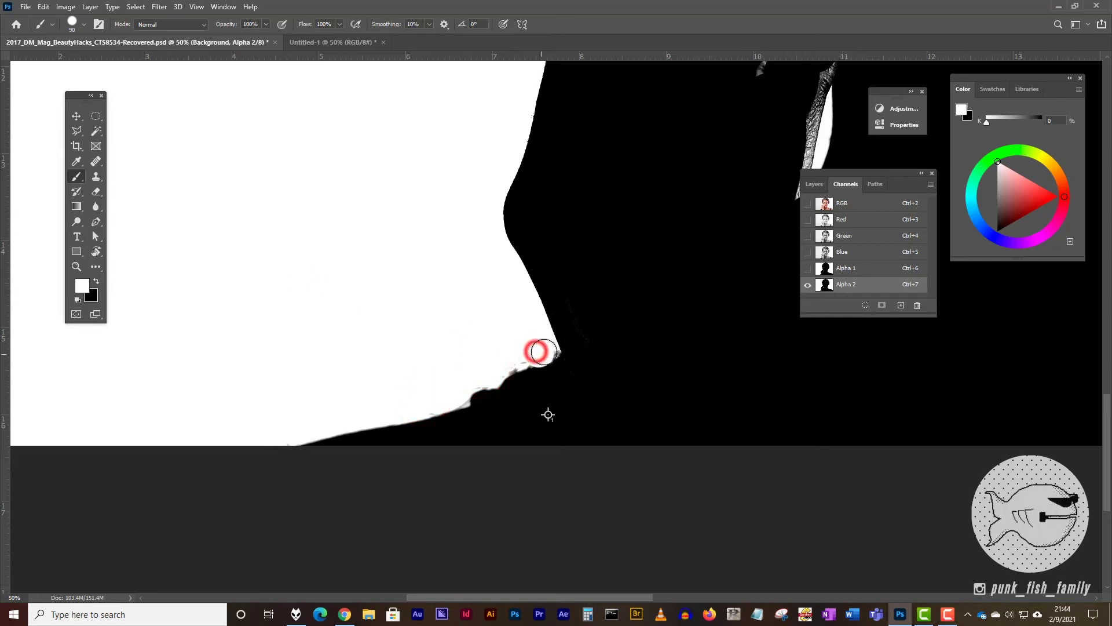
Step: Show the RGB composite together with the Alpha 2 mask at the gaps between the fingers
{"action": "key", "text": "ctrl+0"}
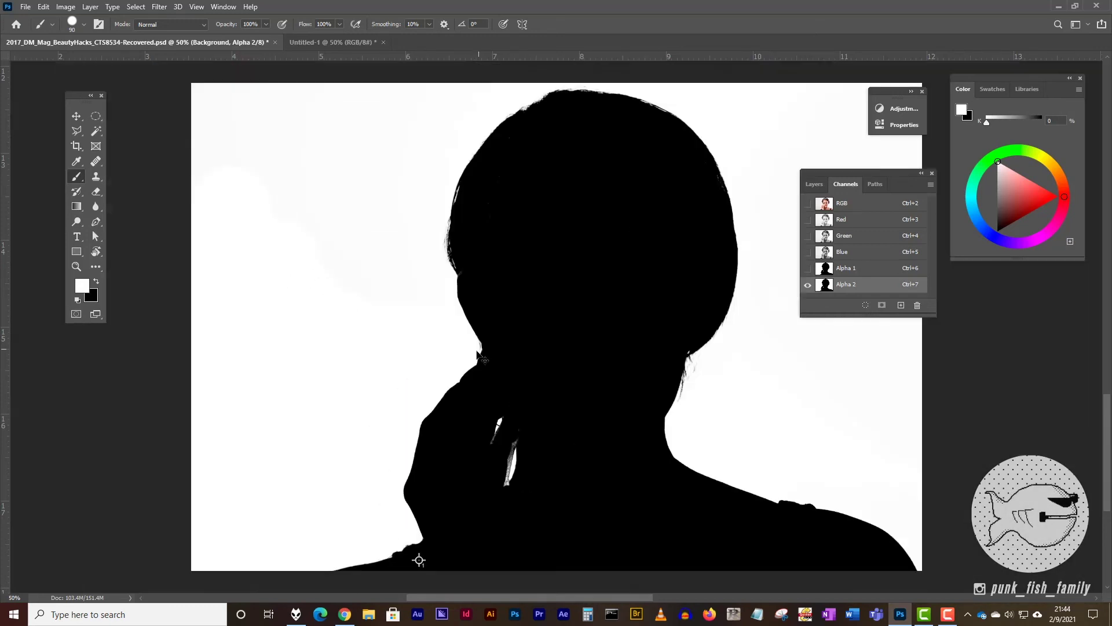
{"action": "key", "text": "z"}
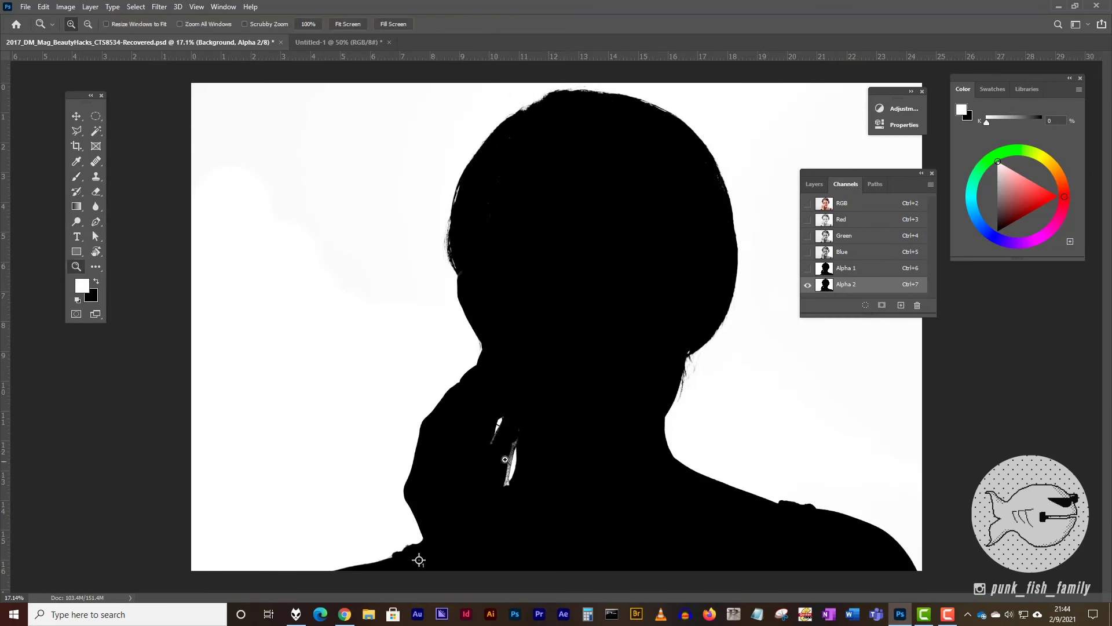
{"action": "left_click", "coordinate": [504, 458]}
{"action": "left_click", "coordinate": [508, 438]}
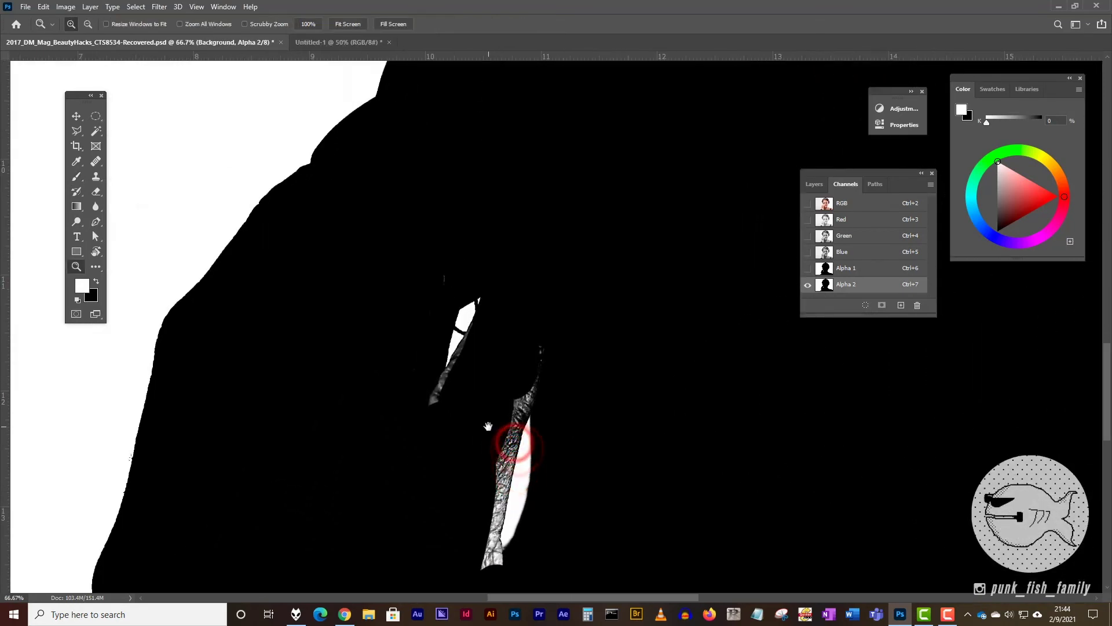
{"action": "left_click", "coordinate": [511, 457]}
{"action": "left_click_drag", "start_coordinate": [511, 457], "coordinate": [487, 363]}
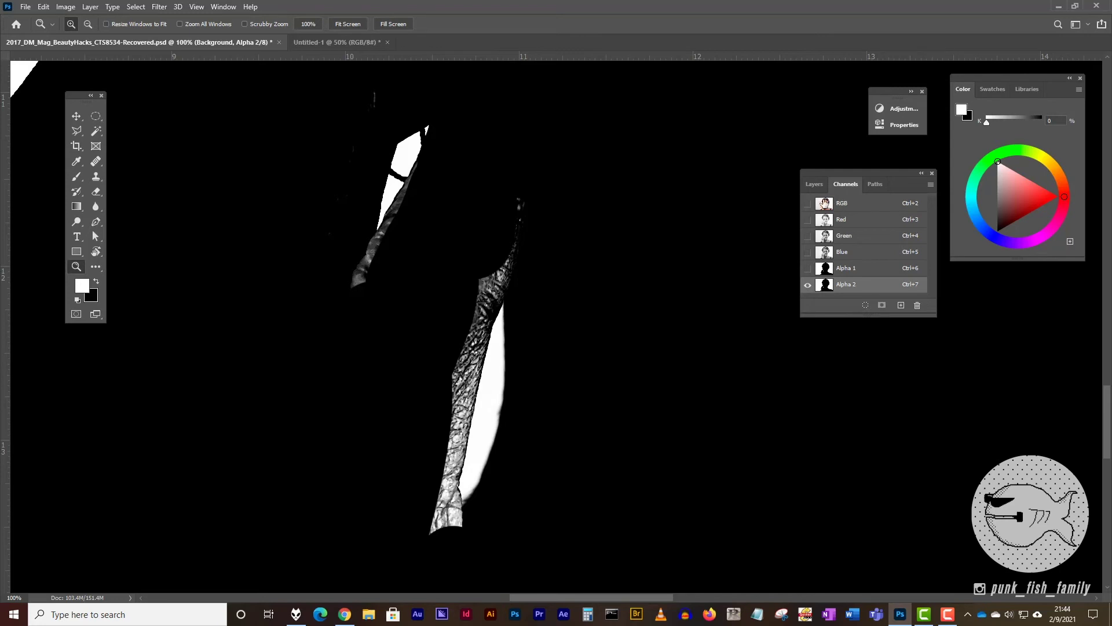
{"action": "left_click", "coordinate": [808, 203]}
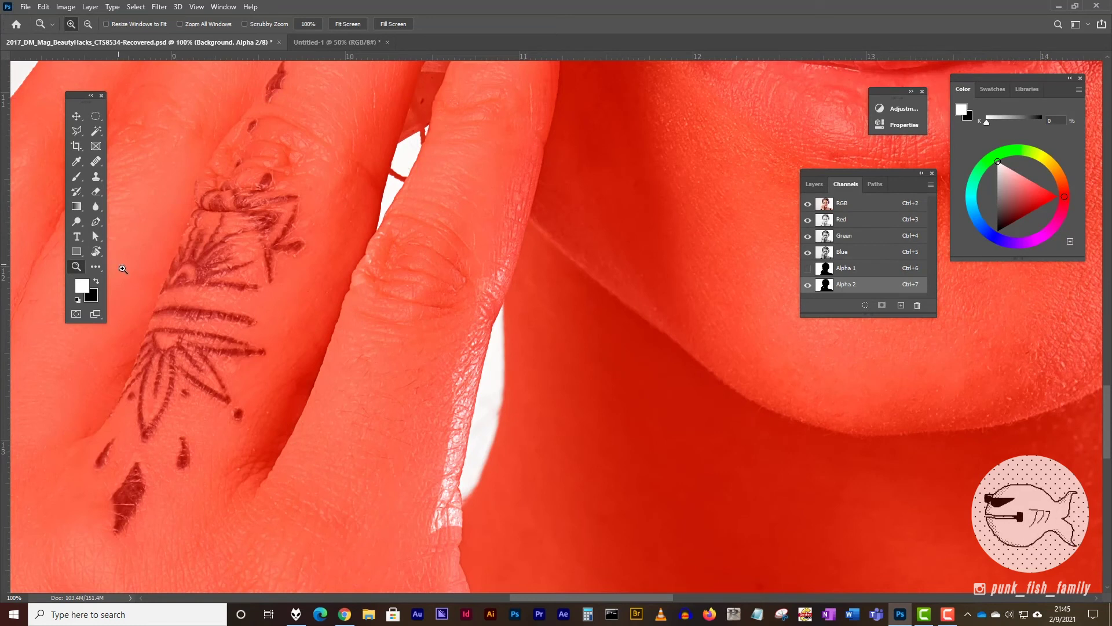
Step: Make black the foreground color and paint over the unmasked speckled edge of the little finger with the 90 px brush
{"action": "key", "text": "x"}
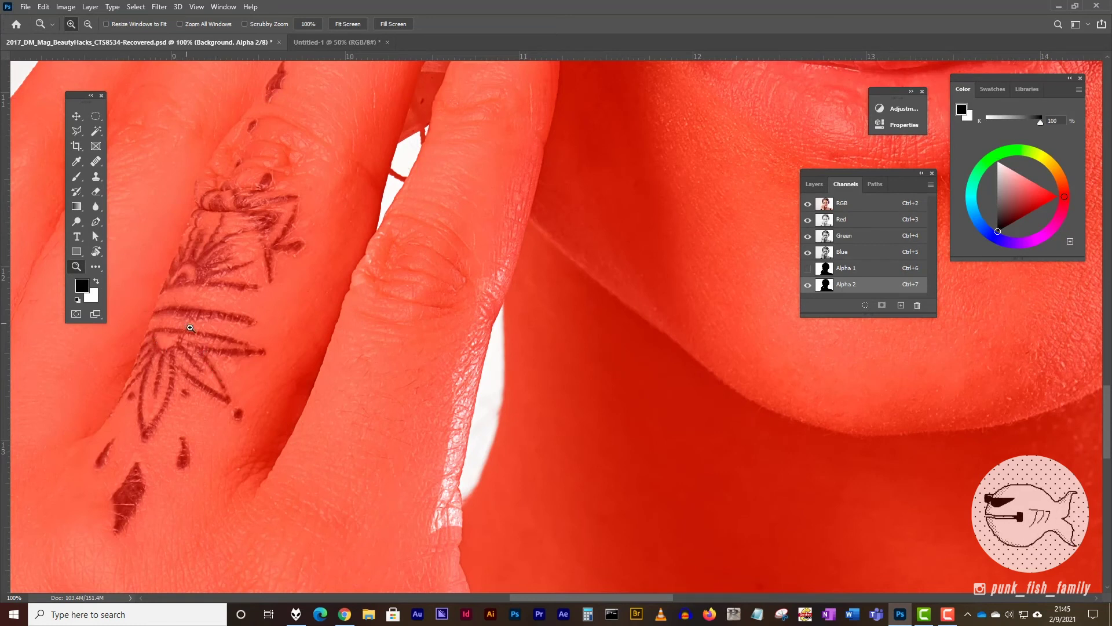
{"action": "key", "text": "b"}
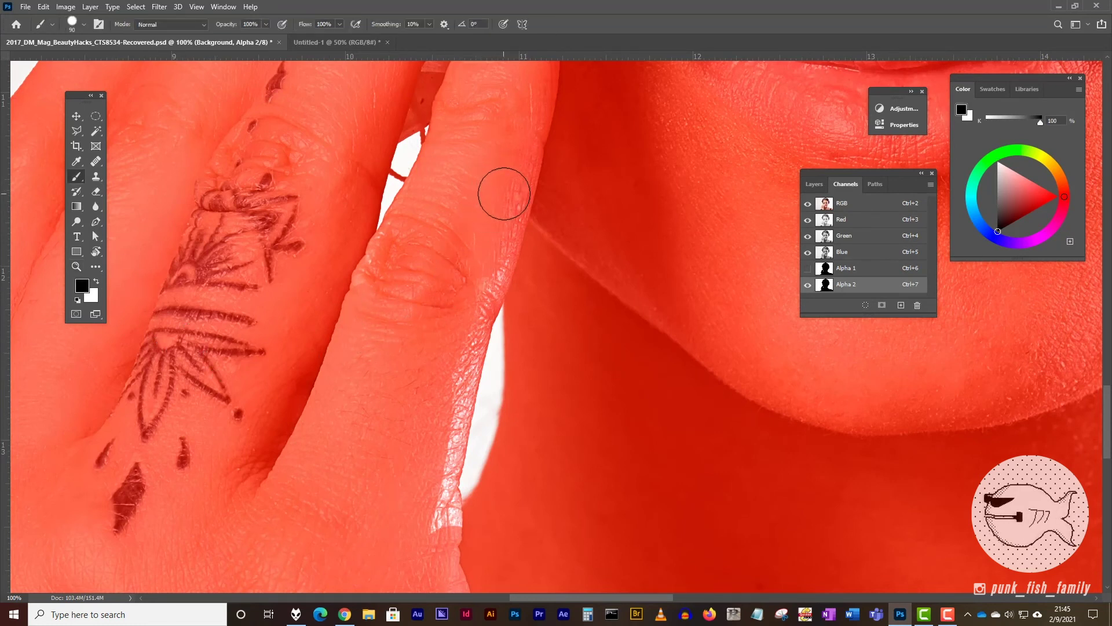
{"action": "left_click", "coordinate": [503, 196]}
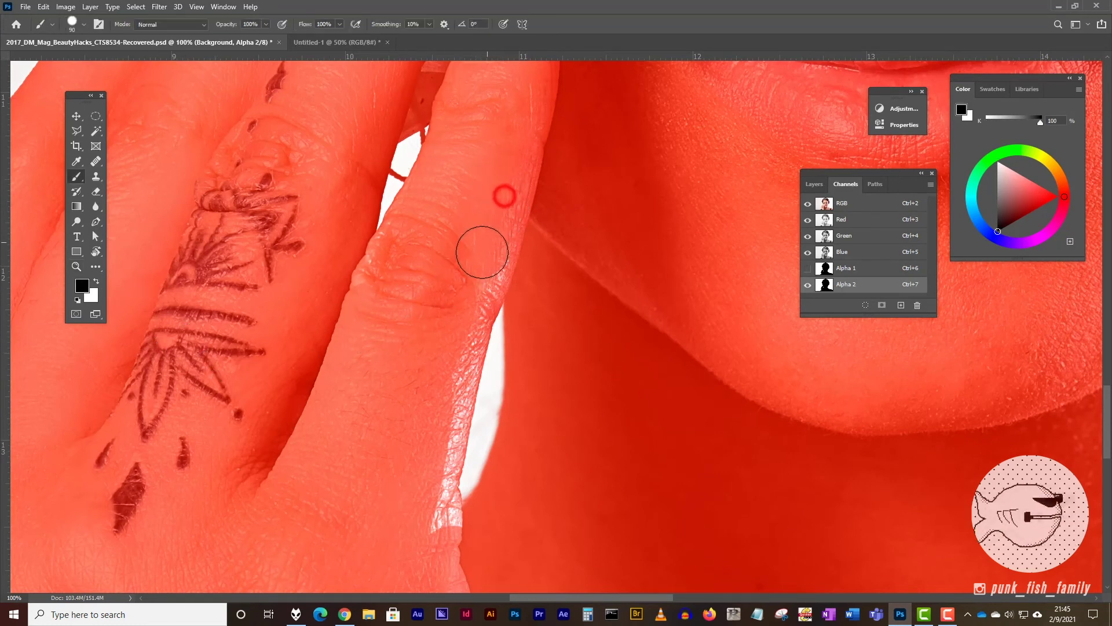
{"action": "left_click", "coordinate": [459, 335]}
{"action": "left_click", "coordinate": [445, 391]}
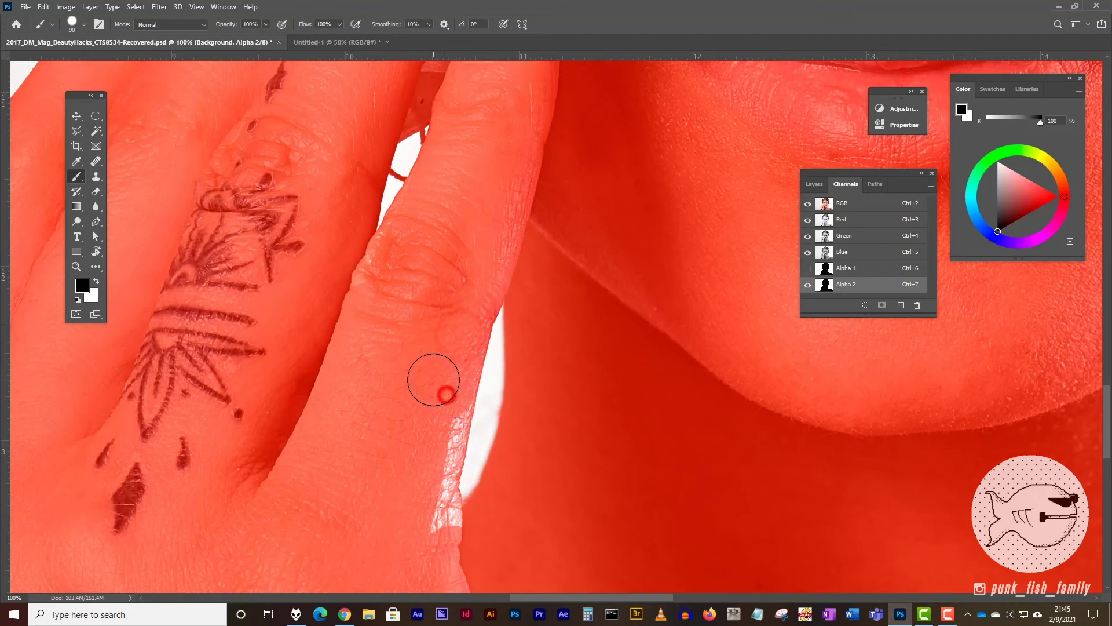
{"action": "left_click", "coordinate": [447, 390]}
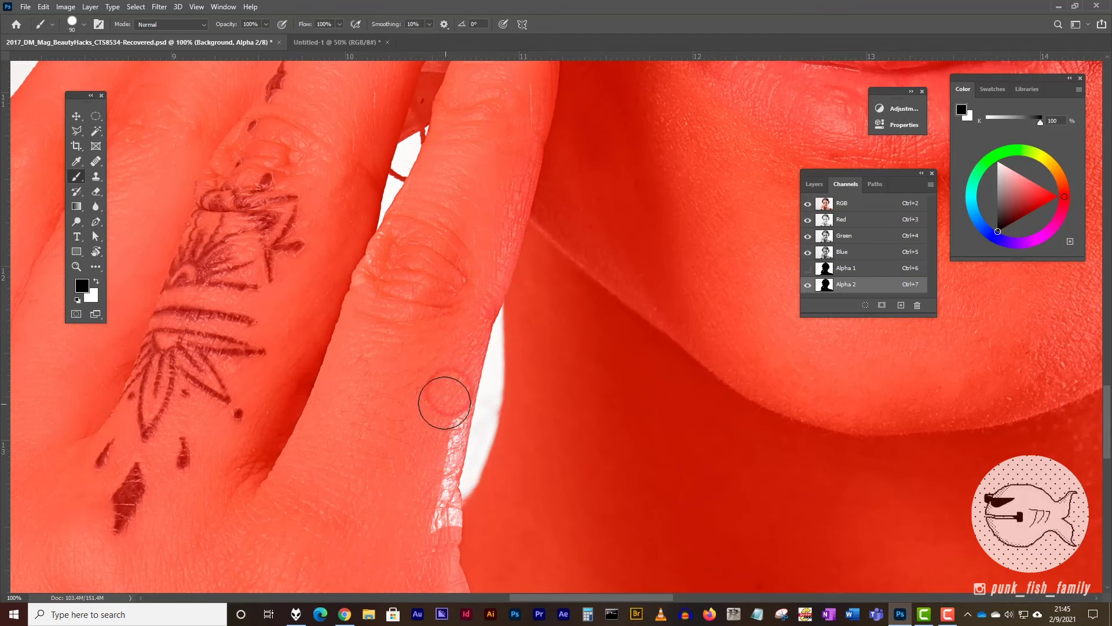
{"action": "left_click", "coordinate": [439, 435]}
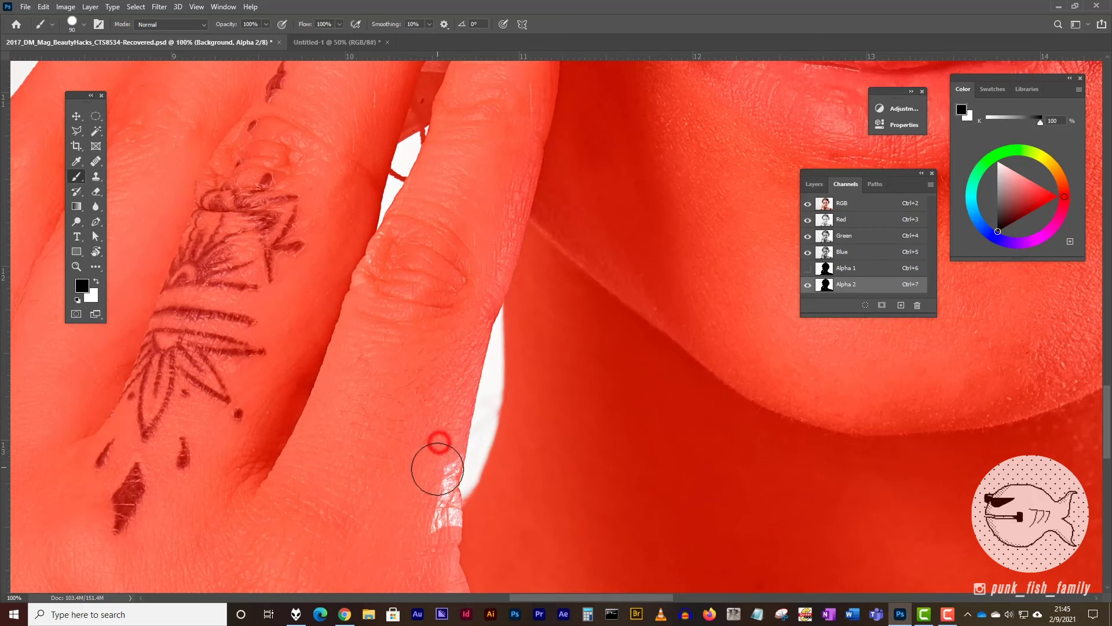
{"action": "left_click", "coordinate": [431, 476]}
{"action": "left_click", "coordinate": [435, 458]}
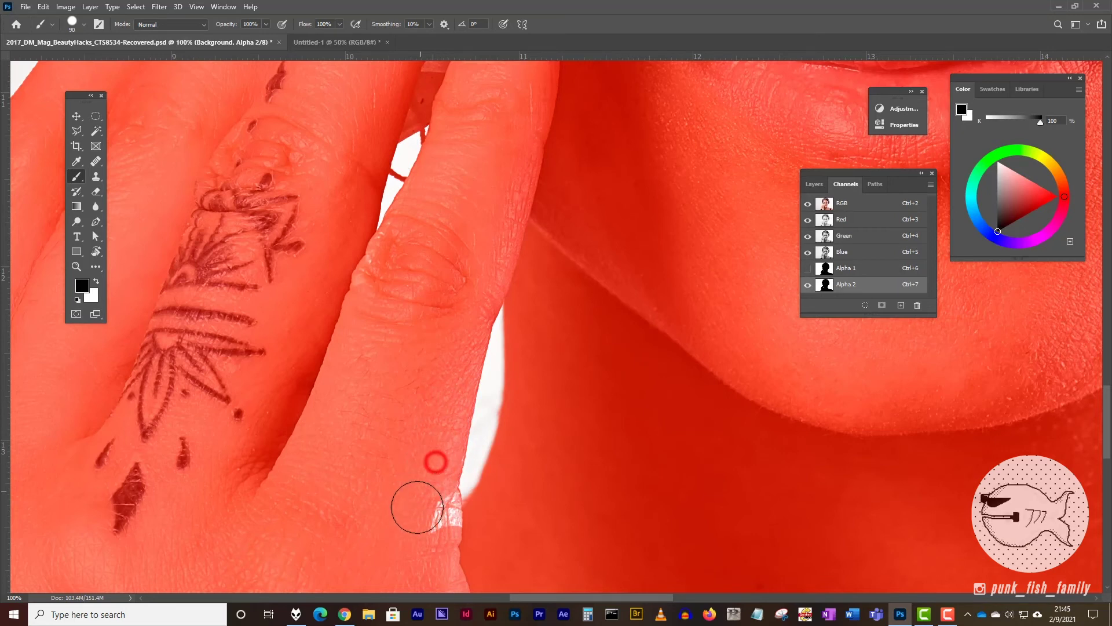
{"action": "left_click", "coordinate": [431, 508]}
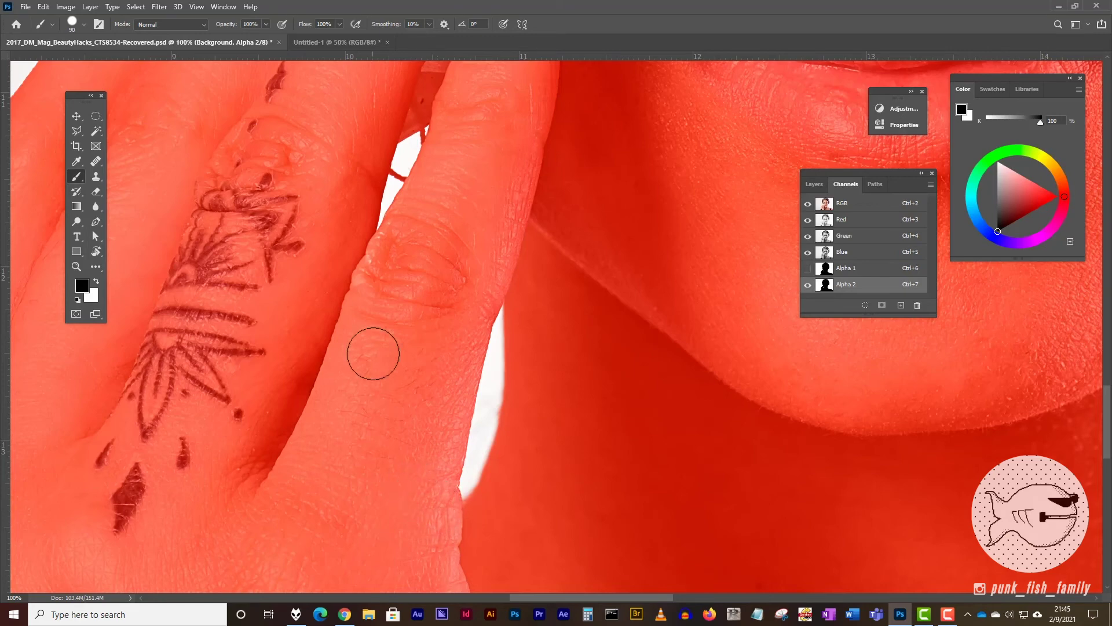
Step: Paint black over the little finger's knuckle and upper edge to fill the remaining holes in the mask
{"action": "left_click", "coordinate": [391, 264]}
{"action": "left_click_drag", "start_coordinate": [523, 149], "coordinate": [514, 278]}
{"action": "left_click_drag", "start_coordinate": [519, 231], "coordinate": [596, 193]}
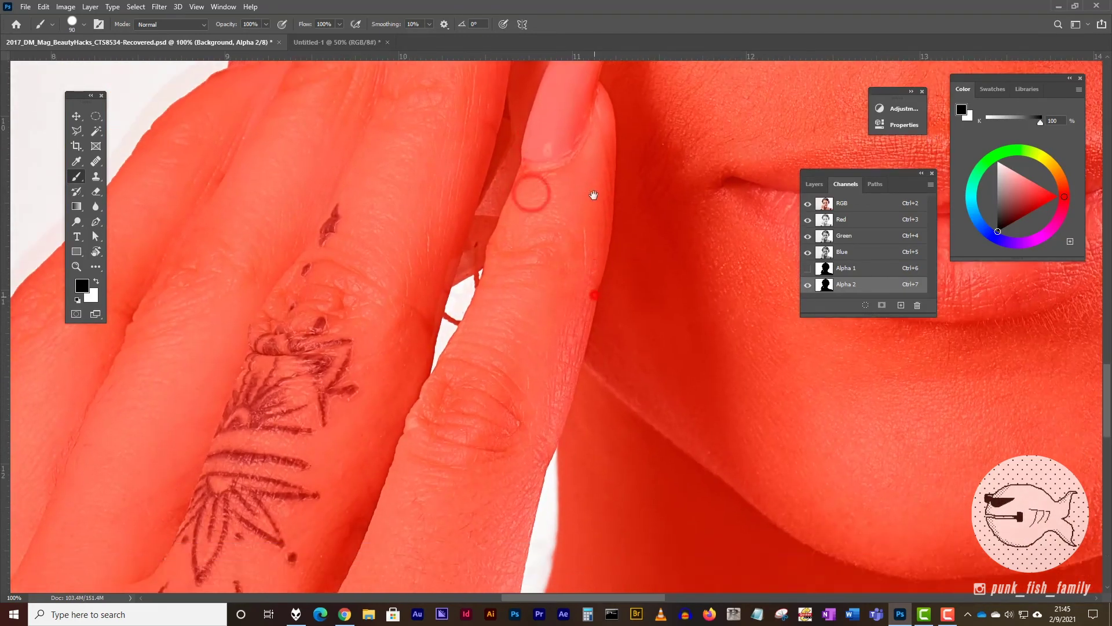
{"action": "left_click_drag", "start_coordinate": [517, 323], "coordinate": [515, 232]}
{"action": "left_click_drag", "start_coordinate": [434, 421], "coordinate": [542, 487]}
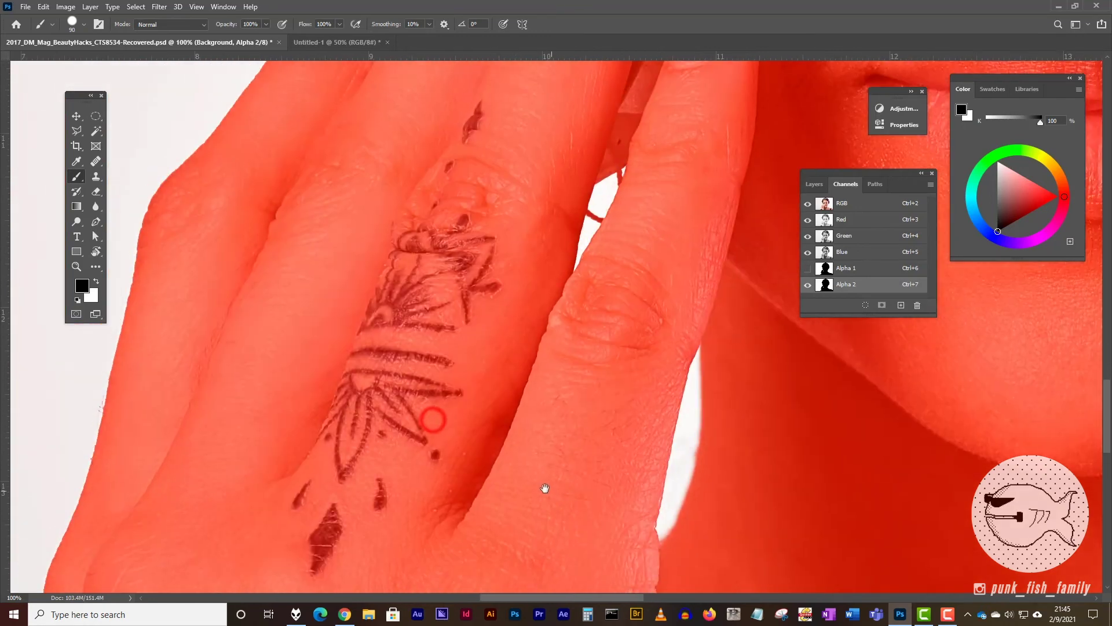
Step: With only Alpha 2 visible, paint the gray specks and strip around the finger gap black and redisplay the RGB overlay
{"action": "key", "text": "x"}
{"action": "left_click", "coordinate": [808, 204]}
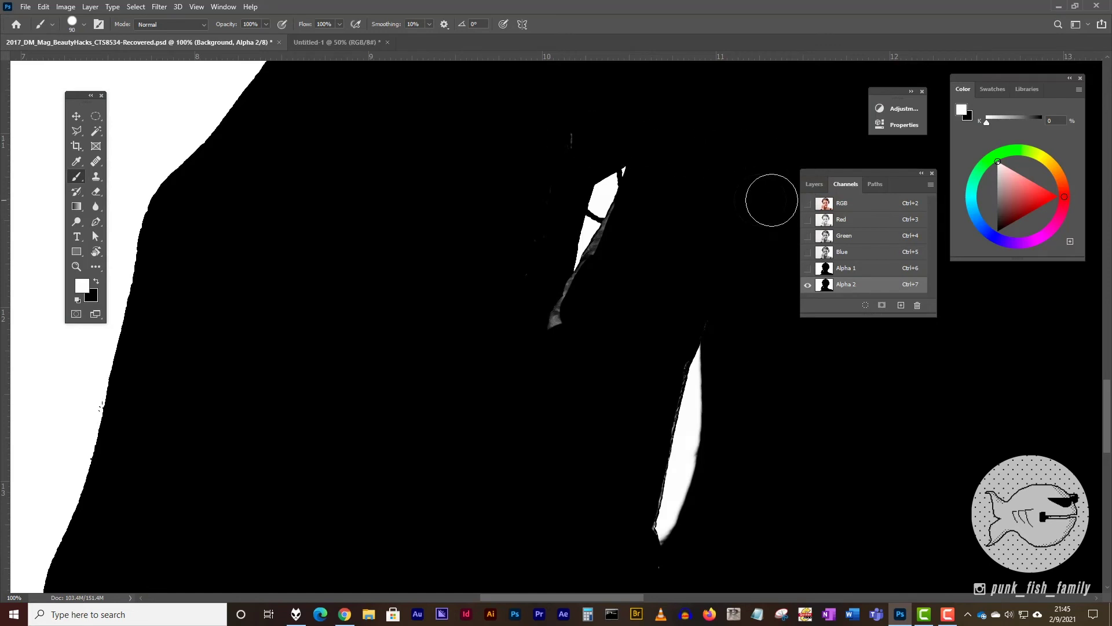
{"action": "key", "text": "x"}
{"action": "left_click", "coordinate": [566, 139]}
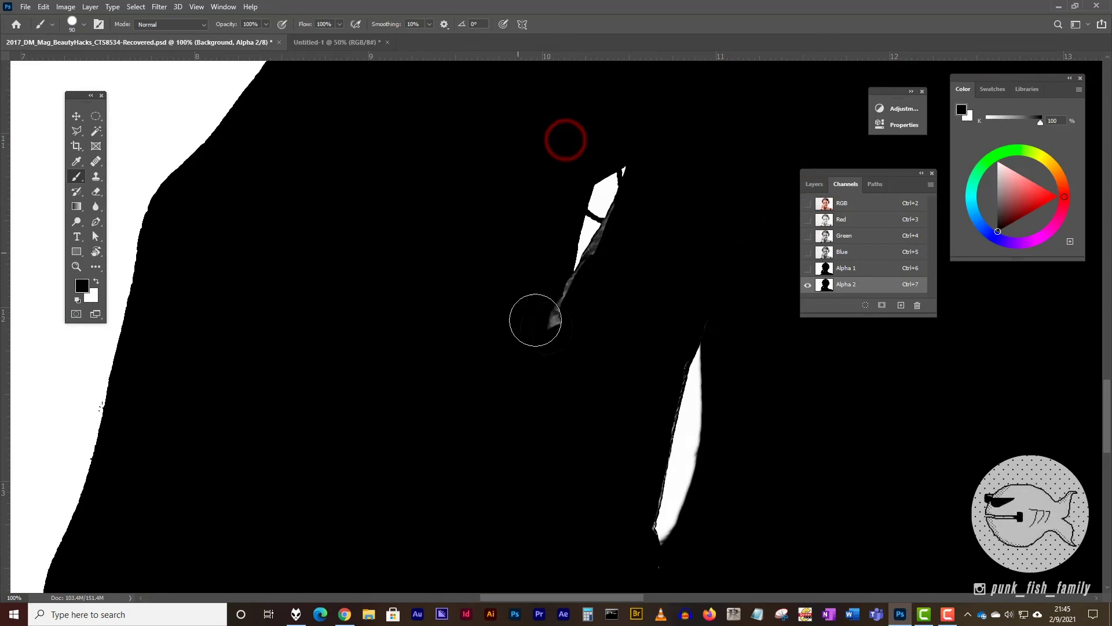
{"action": "left_click", "coordinate": [563, 326]}
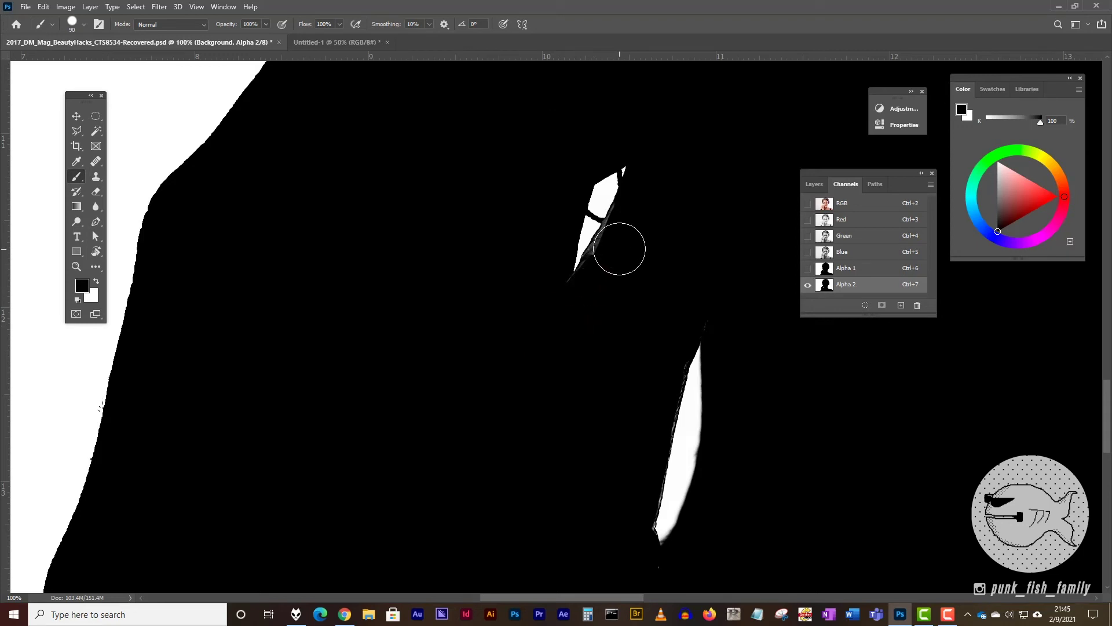
{"action": "left_click", "coordinate": [808, 204]}
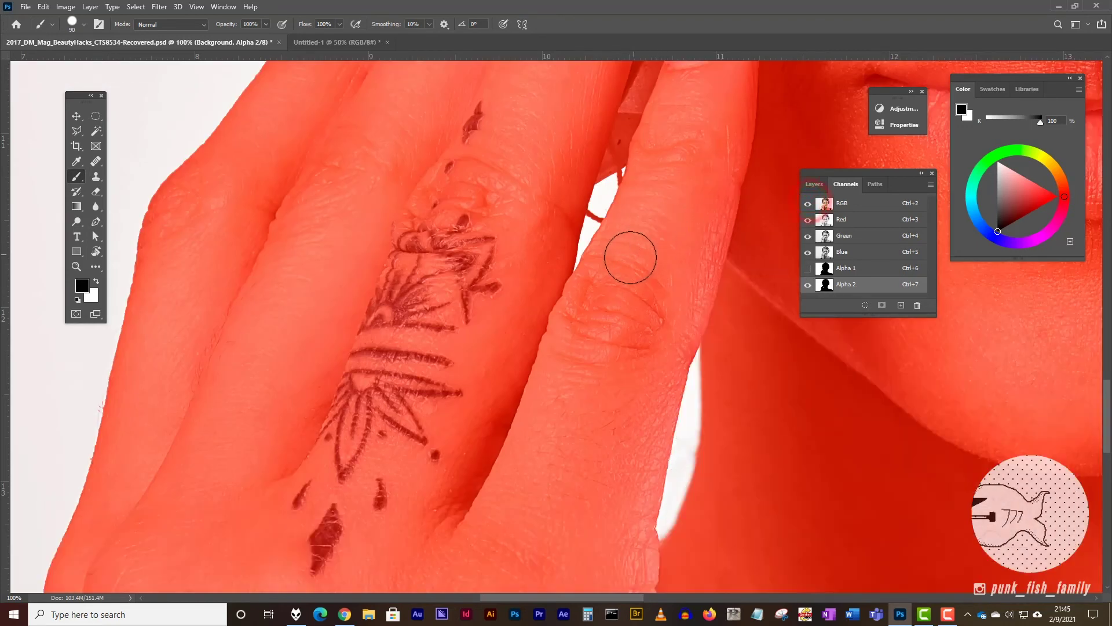
{"action": "key", "text": "x"}
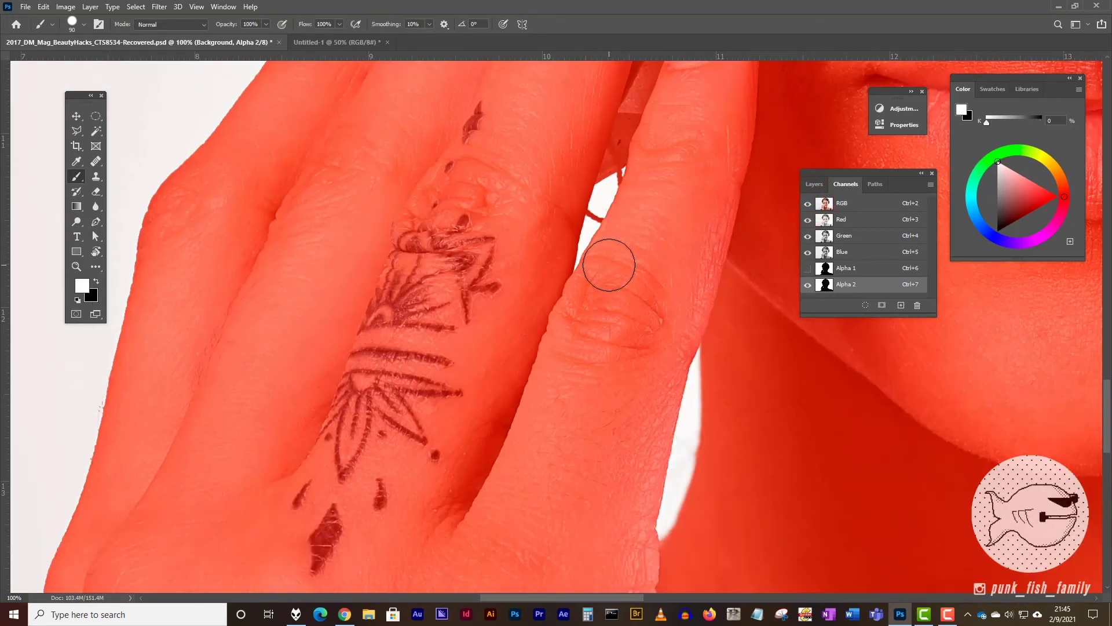
{"action": "left_click_drag", "start_coordinate": [613, 256], "coordinate": [615, 257]}
{"action": "key", "text": "ctrl+z"}
{"action": "key", "text": "x"}
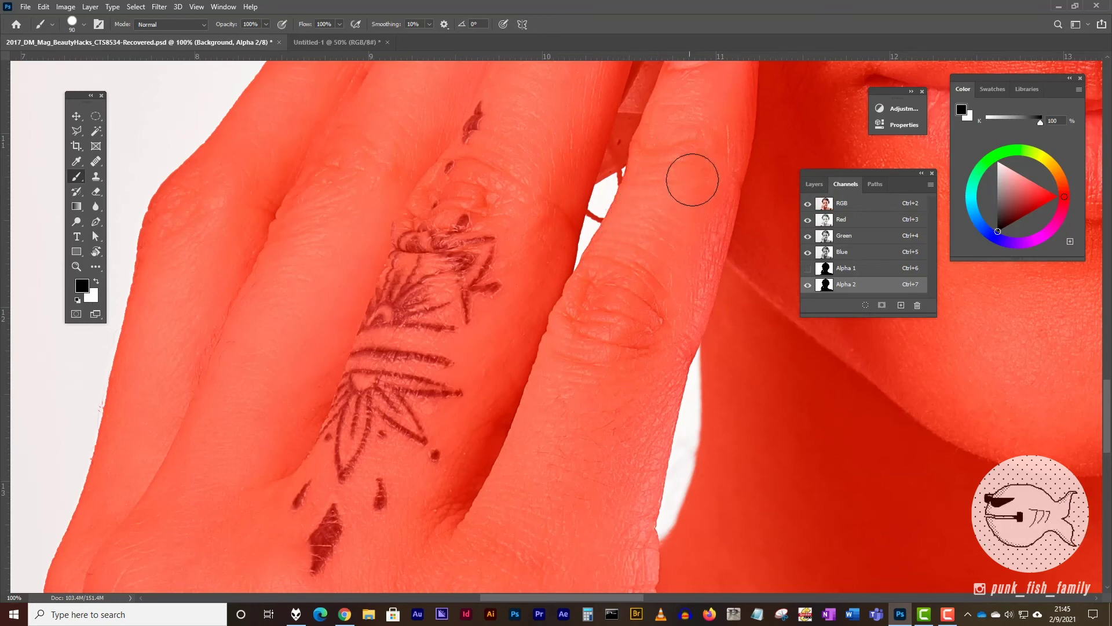
Step: Paint black along the finger and its knuckle beside the gap, and return to viewing the alpha mask alone
{"action": "left_click", "coordinate": [729, 122]}
{"action": "left_click", "coordinate": [807, 203]}
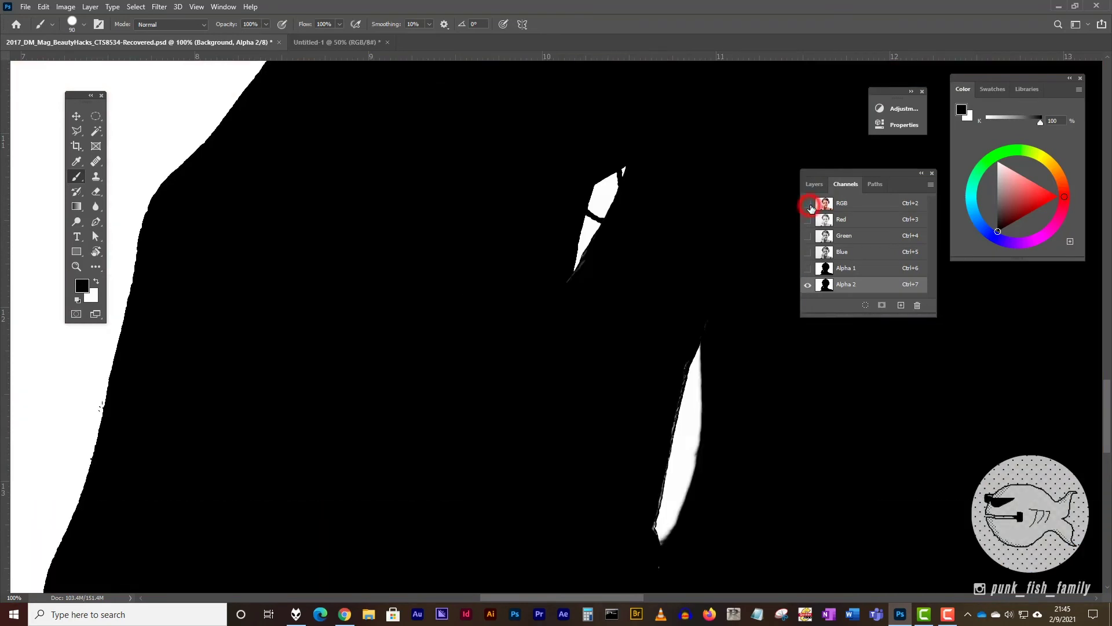
{"action": "left_click", "coordinate": [807, 203]}
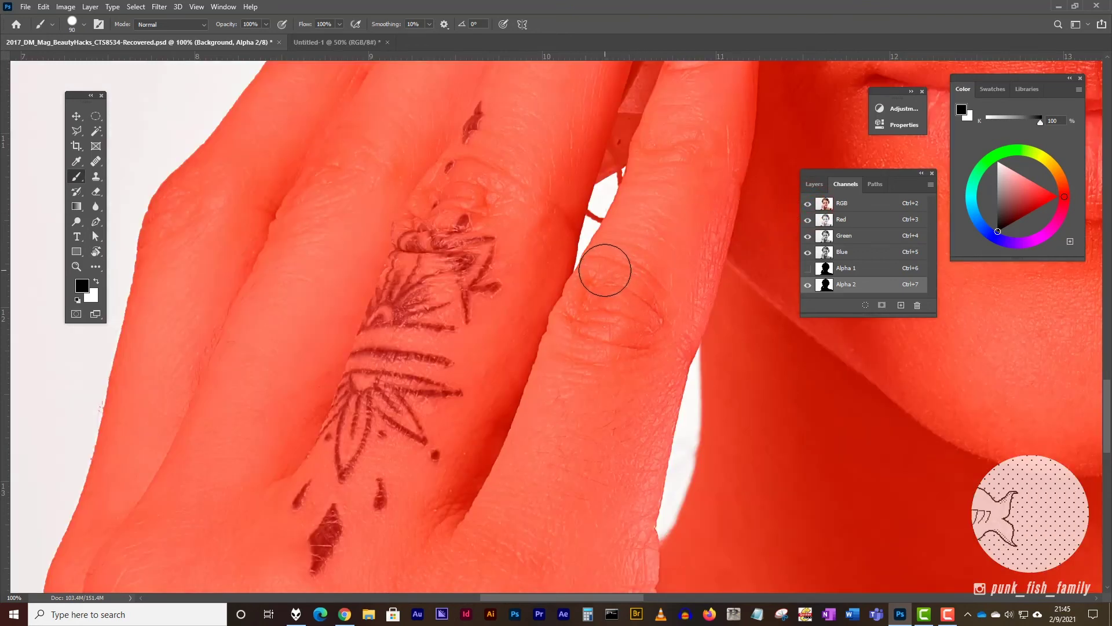
{"action": "left_click", "coordinate": [602, 268]}
{"action": "left_click", "coordinate": [575, 301]}
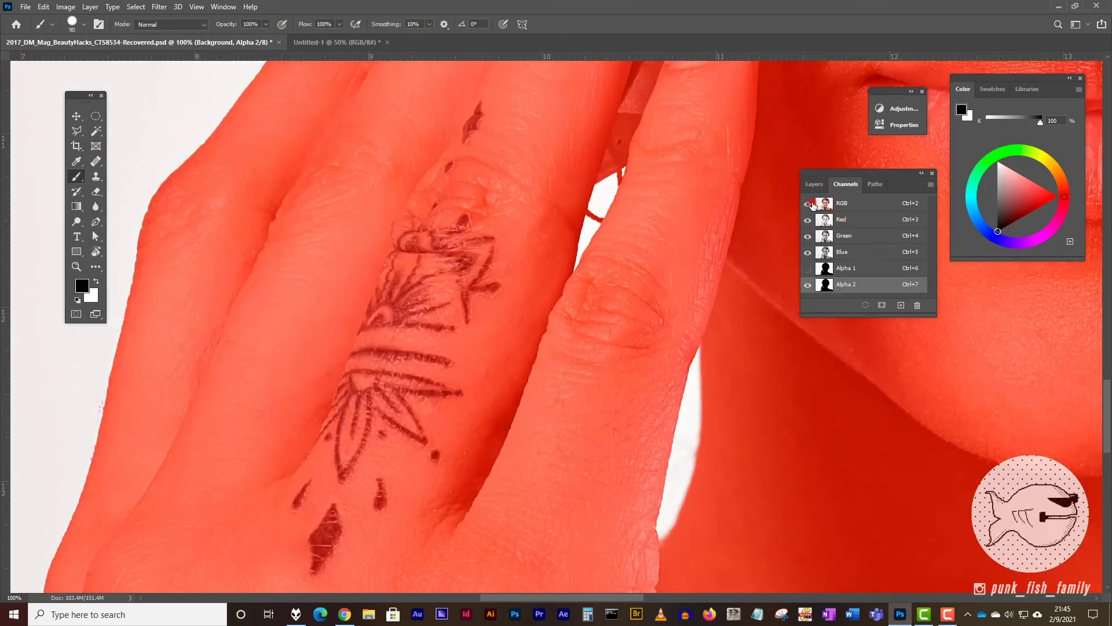
{"action": "left_click", "coordinate": [805, 203]}
{"action": "key", "text": "ctrl+0"}
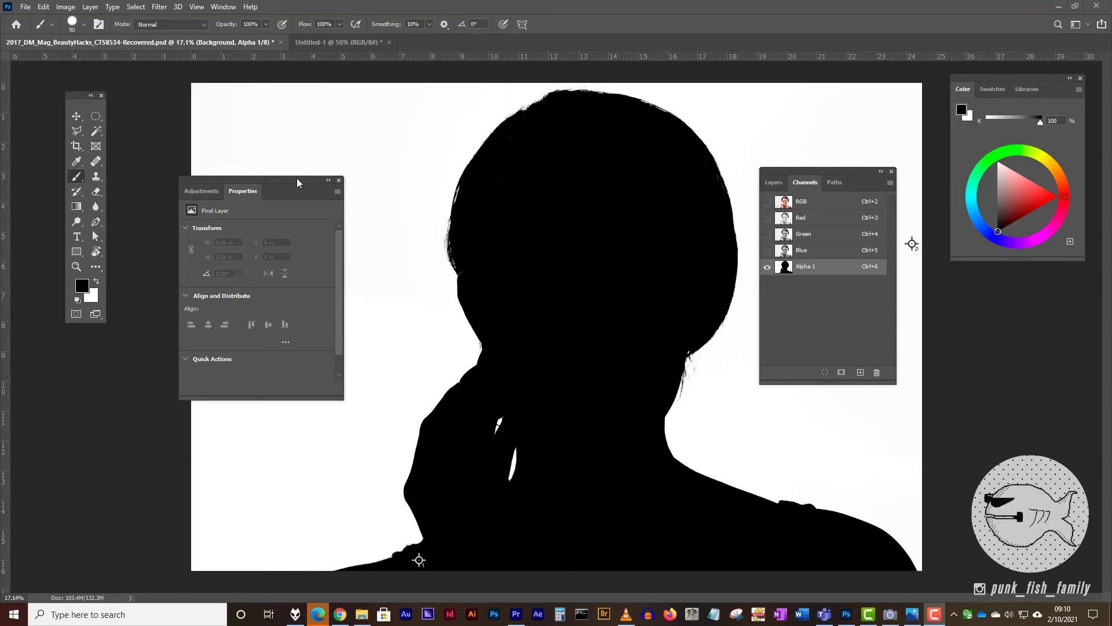
Step: Apply Levels to the Alpha 1 channel with the black input at 5 and the white input at 247
{"action": "left_click_drag", "start_coordinate": [295, 185], "coordinate": [274, 189]}
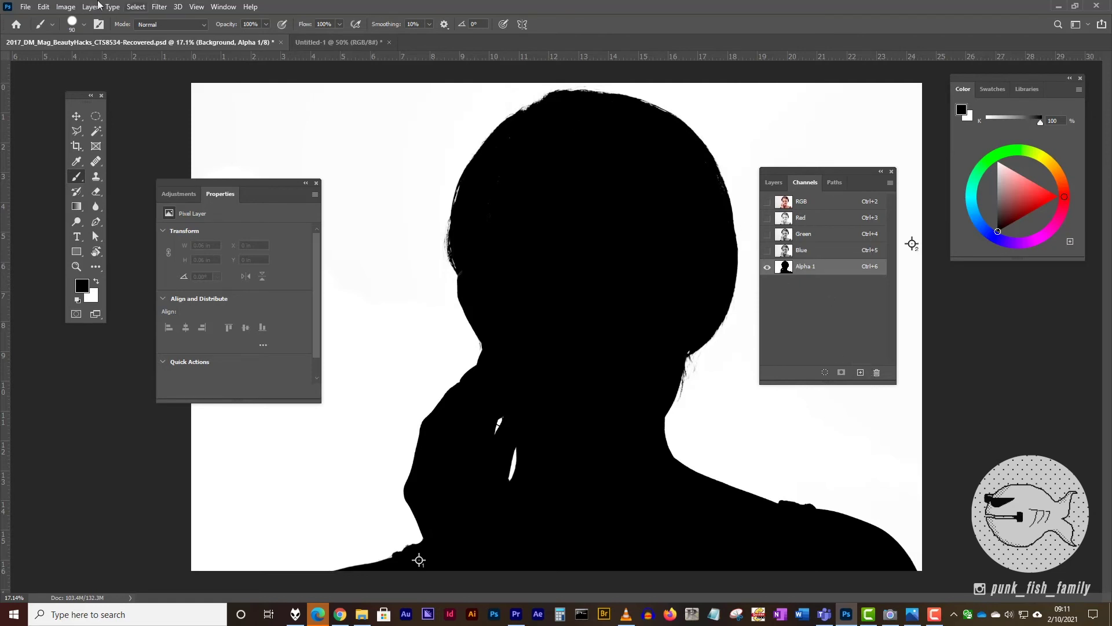
{"action": "left_click", "coordinate": [74, 7]}
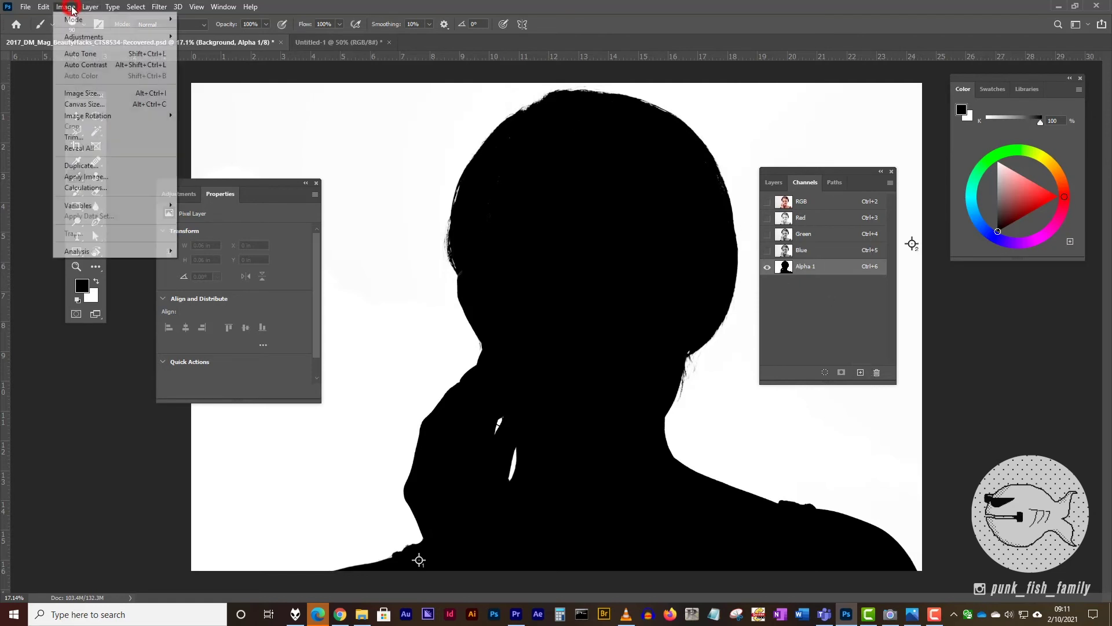
{"action": "left_click", "coordinate": [81, 36]}
{"action": "left_click", "coordinate": [197, 47]}
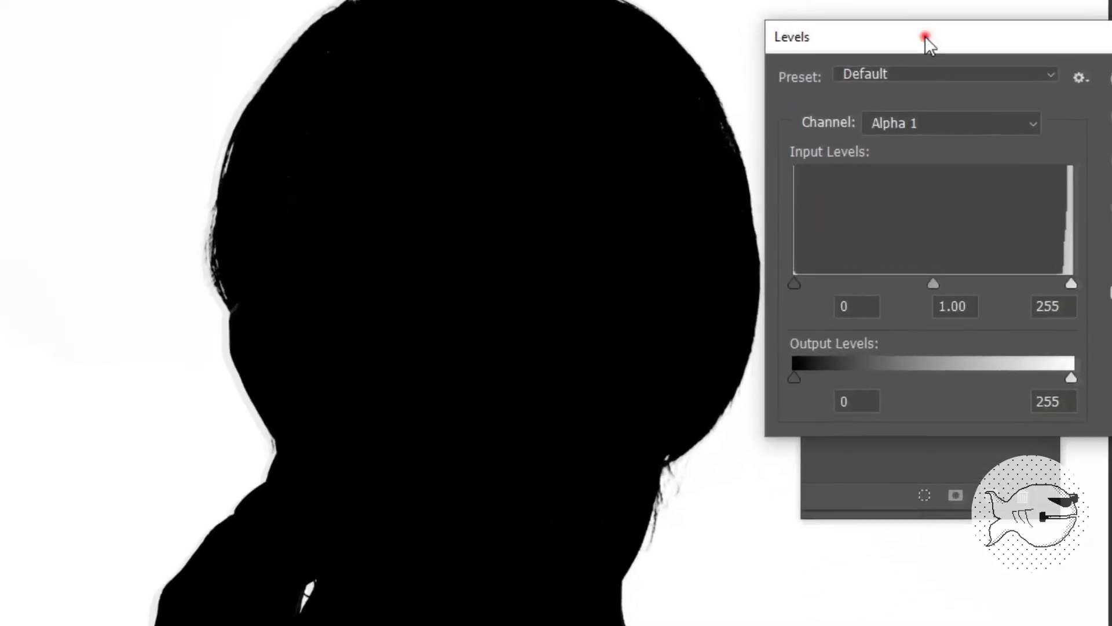
{"action": "left_click_drag", "start_coordinate": [926, 36], "coordinate": [404, 67]}
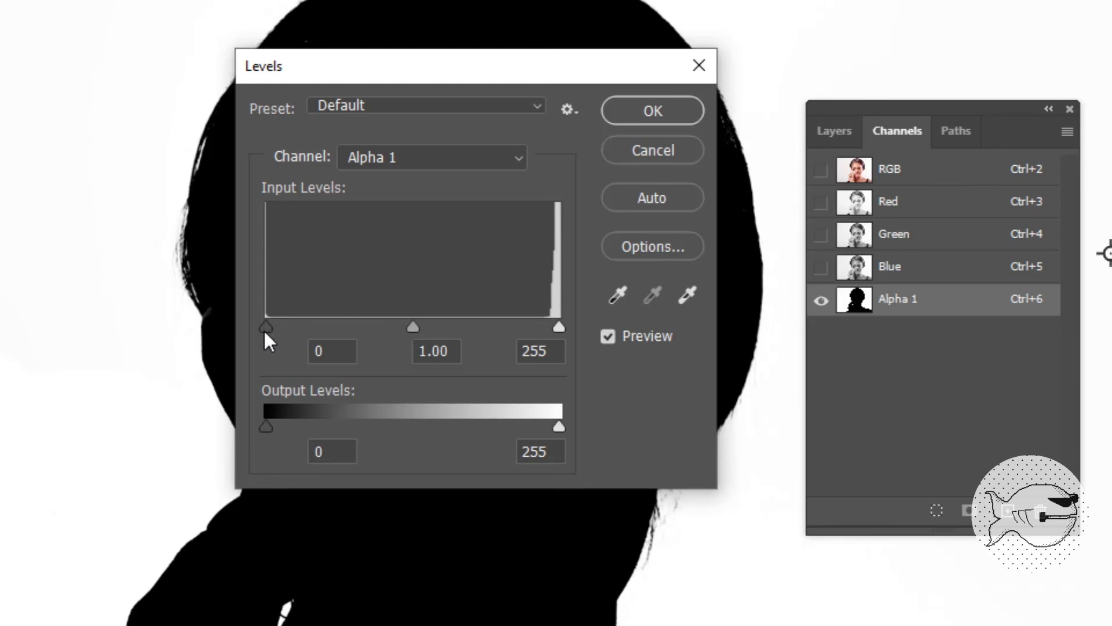
{"action": "left_click_drag", "start_coordinate": [266, 328], "coordinate": [272, 328]}
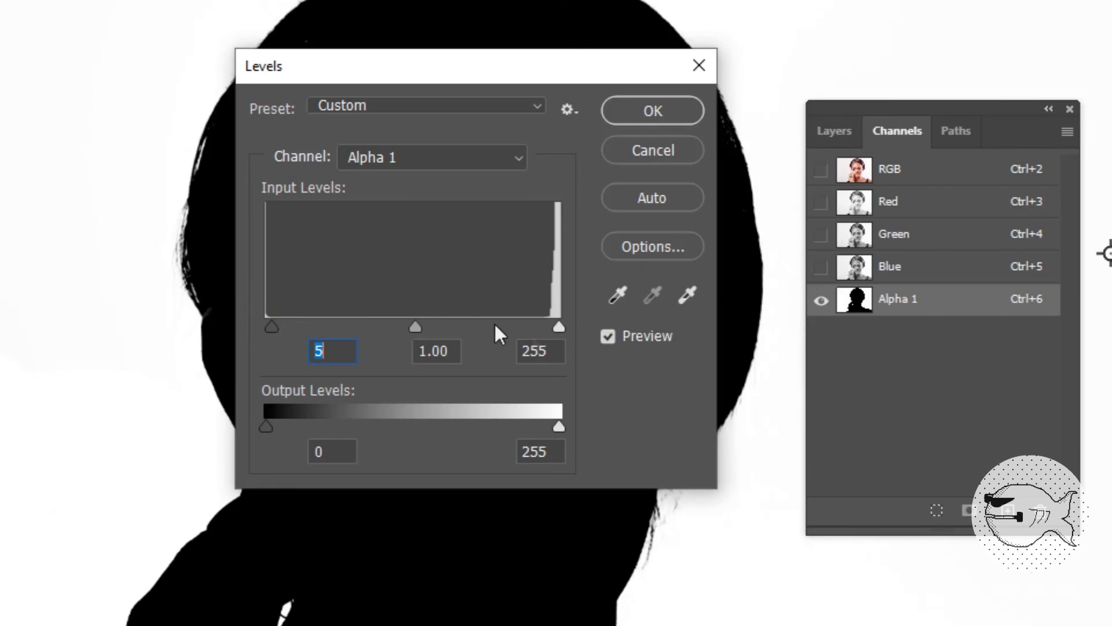
{"action": "left_click_drag", "start_coordinate": [559, 329], "coordinate": [550, 329]}
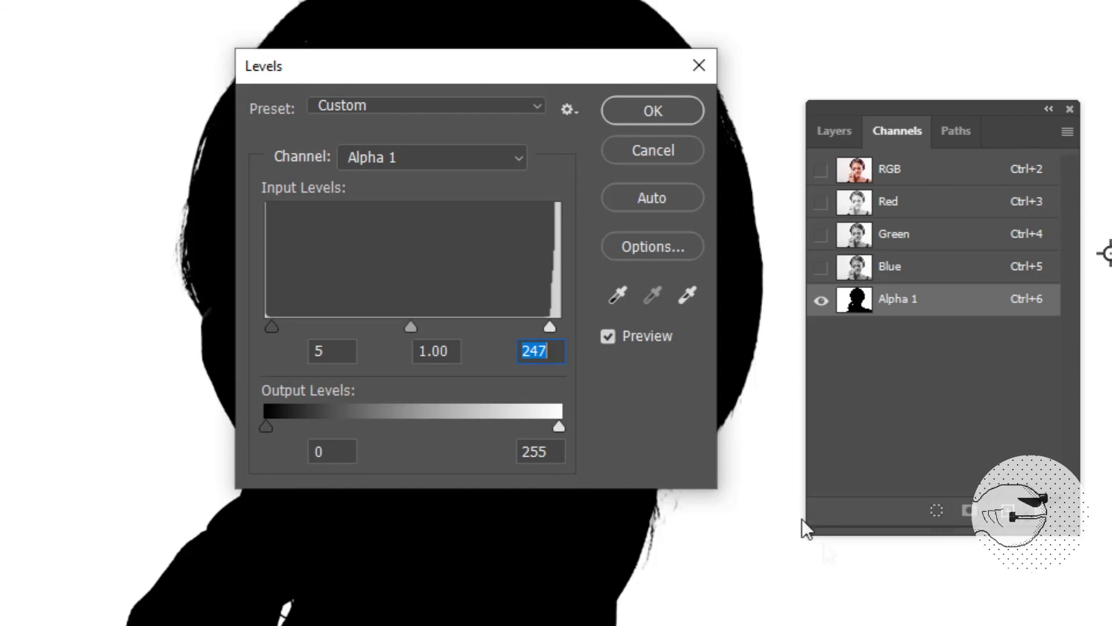
{"action": "left_click", "coordinate": [662, 110]}
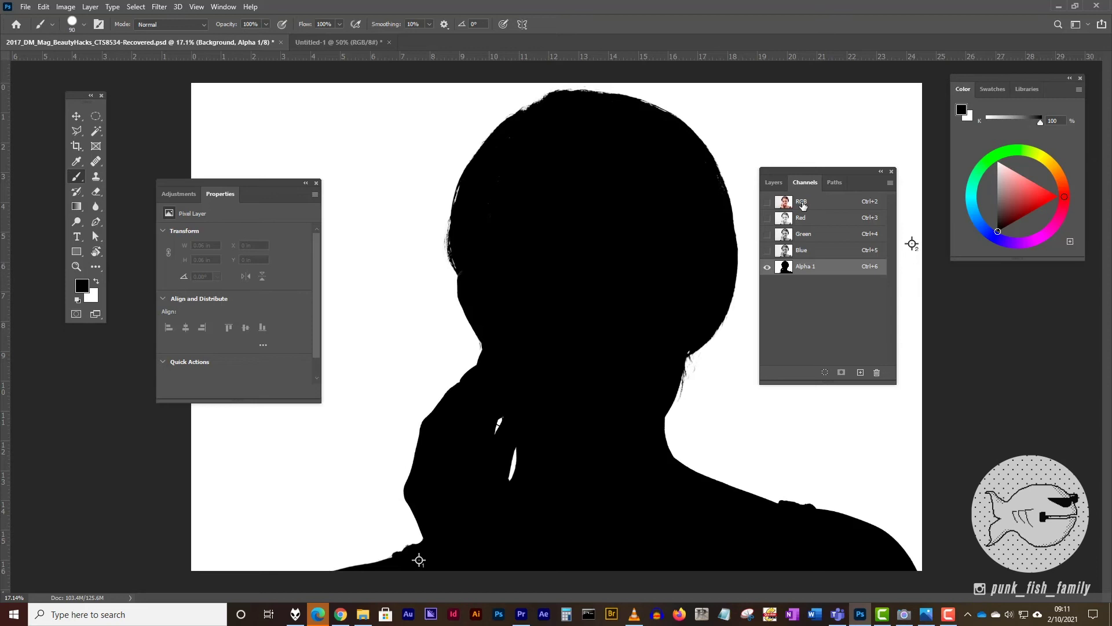
Step: Return to the RGB composite and make the Color Balance 1 layer active
{"action": "left_click", "coordinate": [803, 206]}
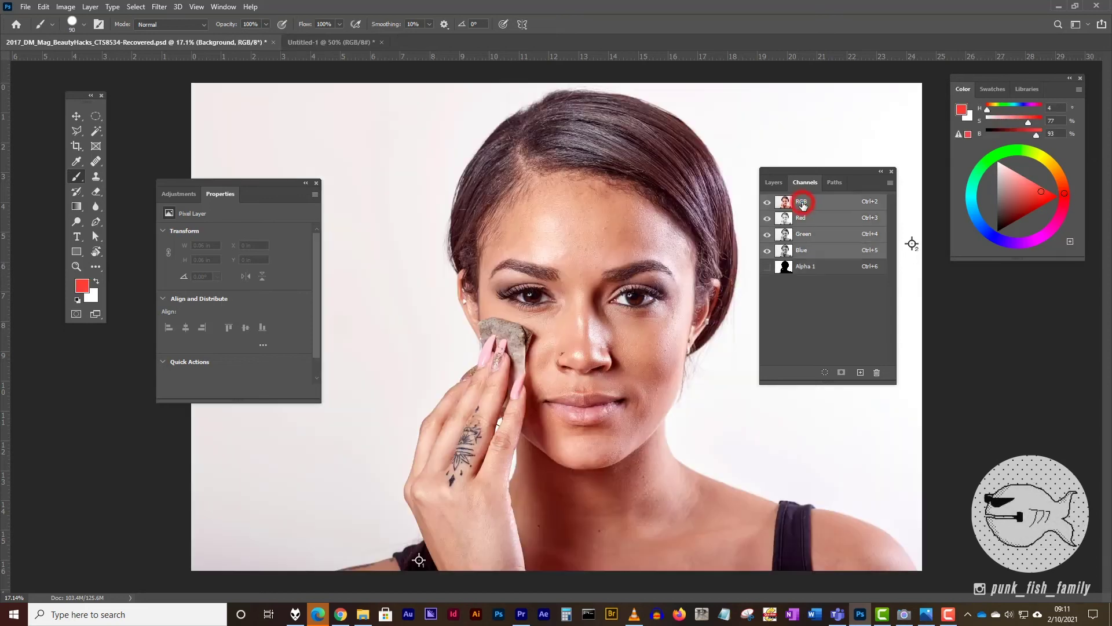
{"action": "left_click", "coordinate": [772, 184]}
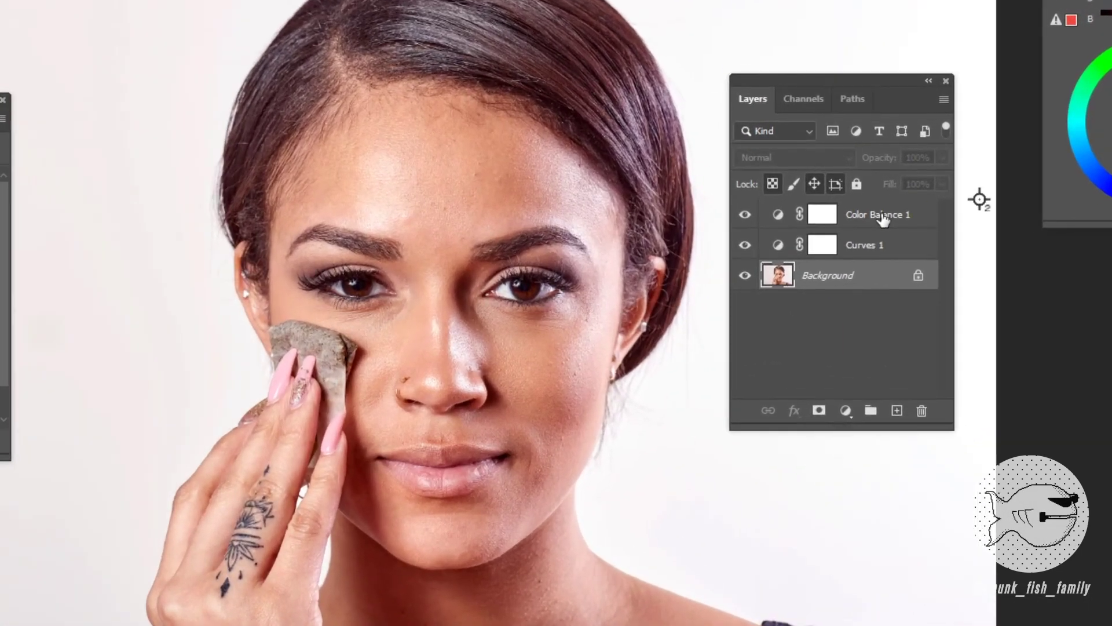
{"action": "left_click", "coordinate": [921, 209]}
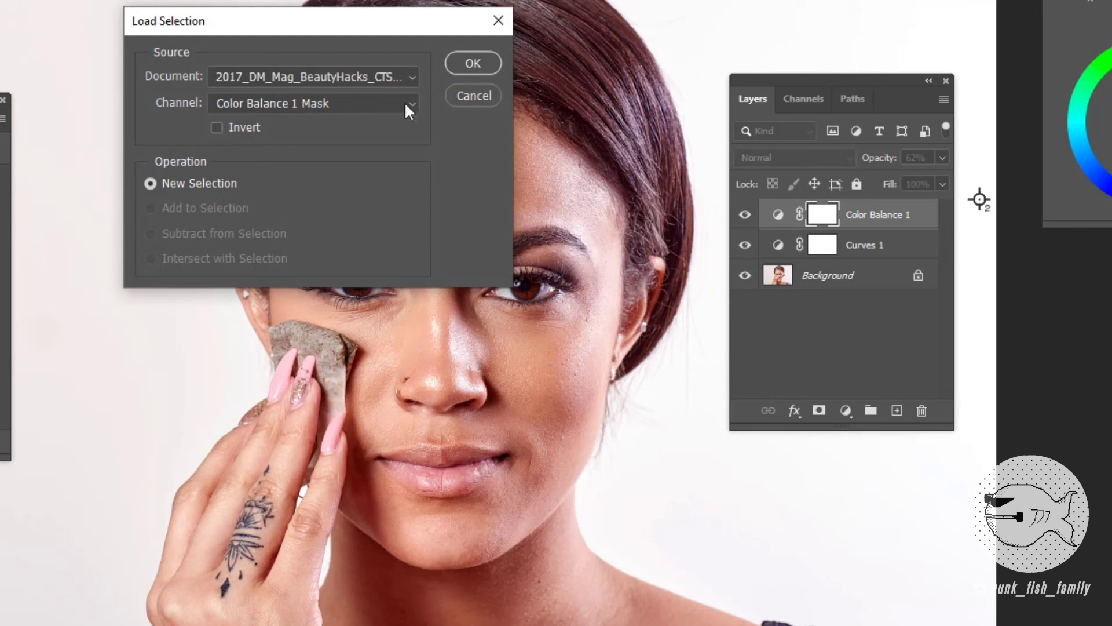
Step: Load the Alpha 1 channel as a new selection without inverting it
{"action": "left_click", "coordinate": [412, 102]}
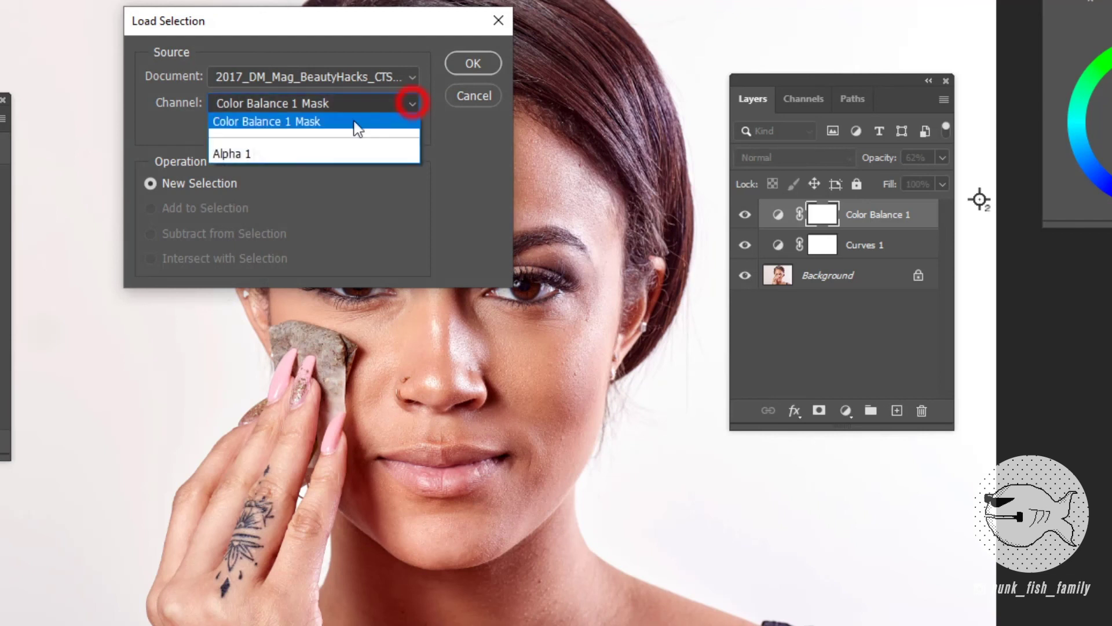
{"action": "left_click", "coordinate": [238, 154]}
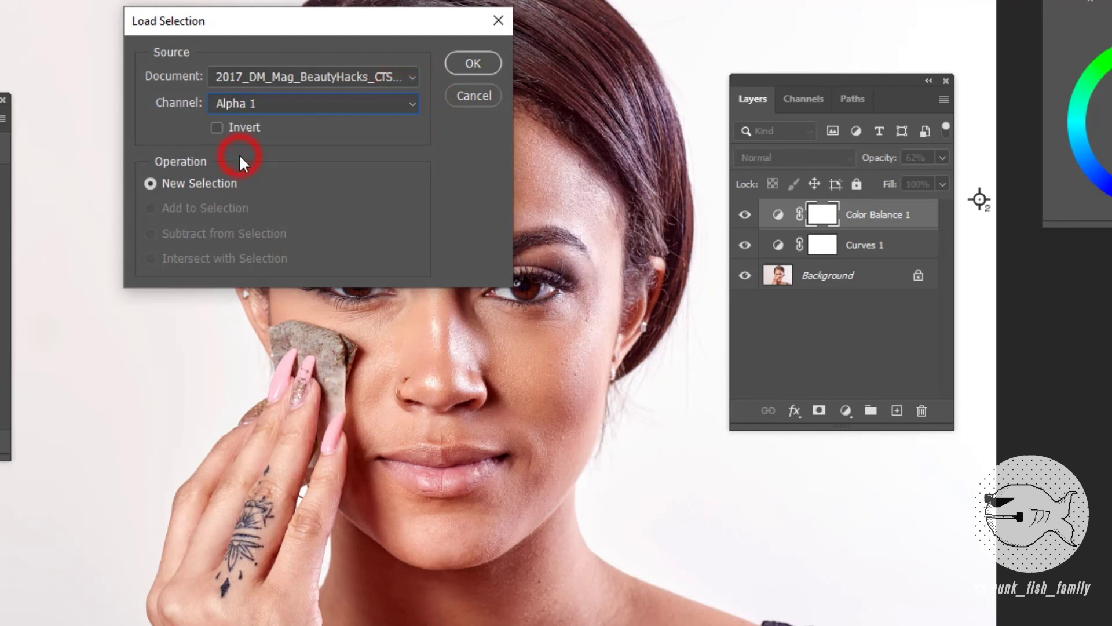
{"action": "left_click", "coordinate": [416, 102]}
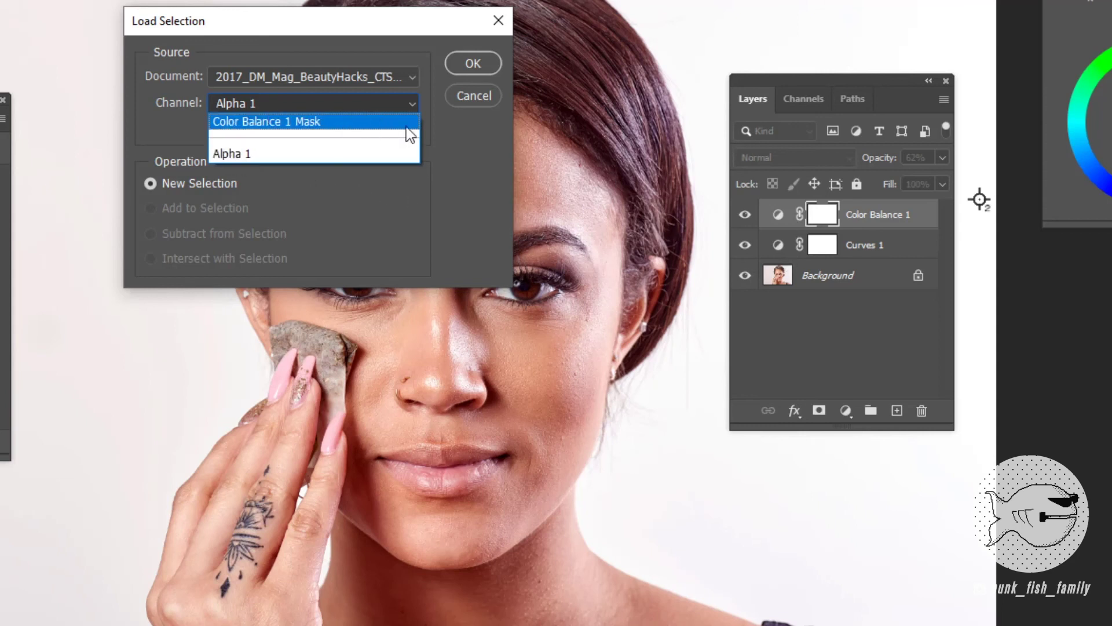
{"action": "left_click", "coordinate": [240, 154]}
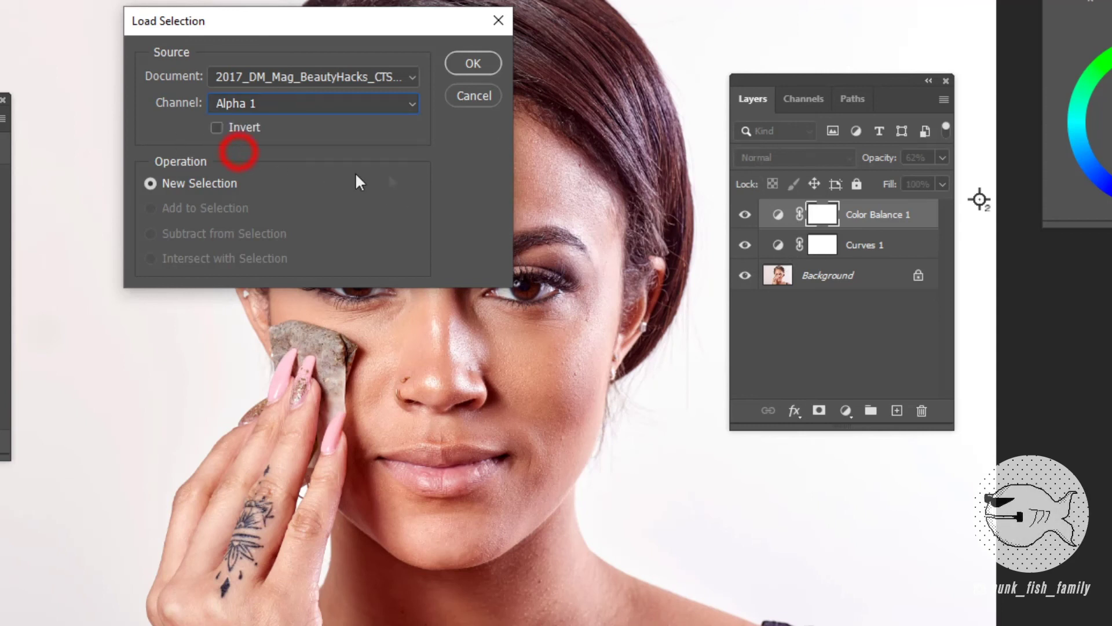
{"action": "left_click", "coordinate": [474, 64]}
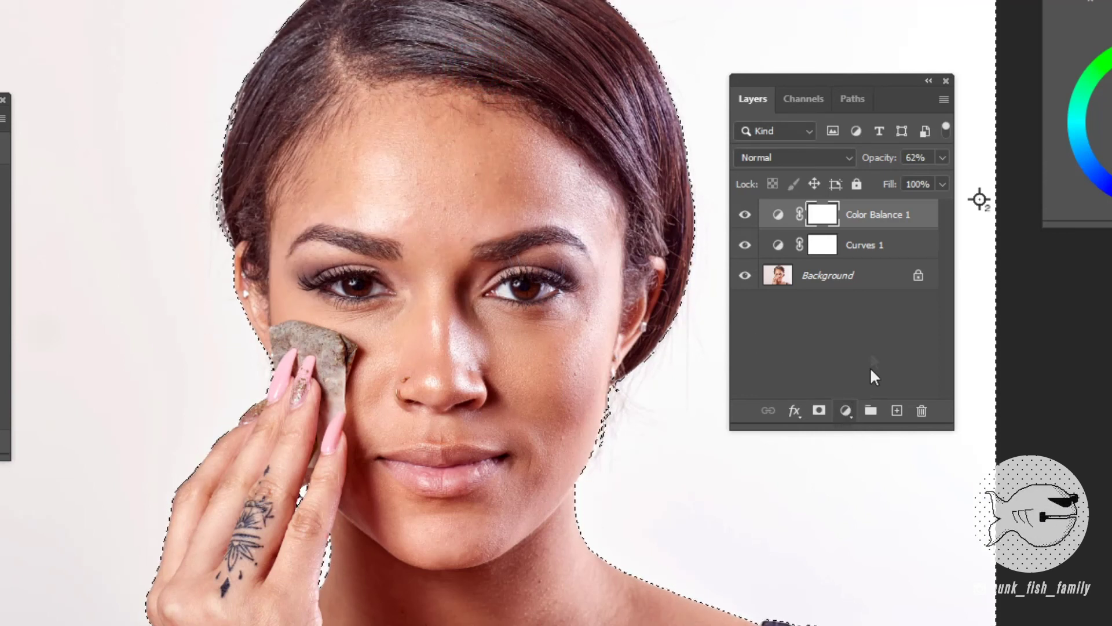
Step: Add a Hue/Saturation adjustment layer masked by the loaded selection and move its settings clear of the portrait
{"action": "left_click", "coordinate": [845, 411]}
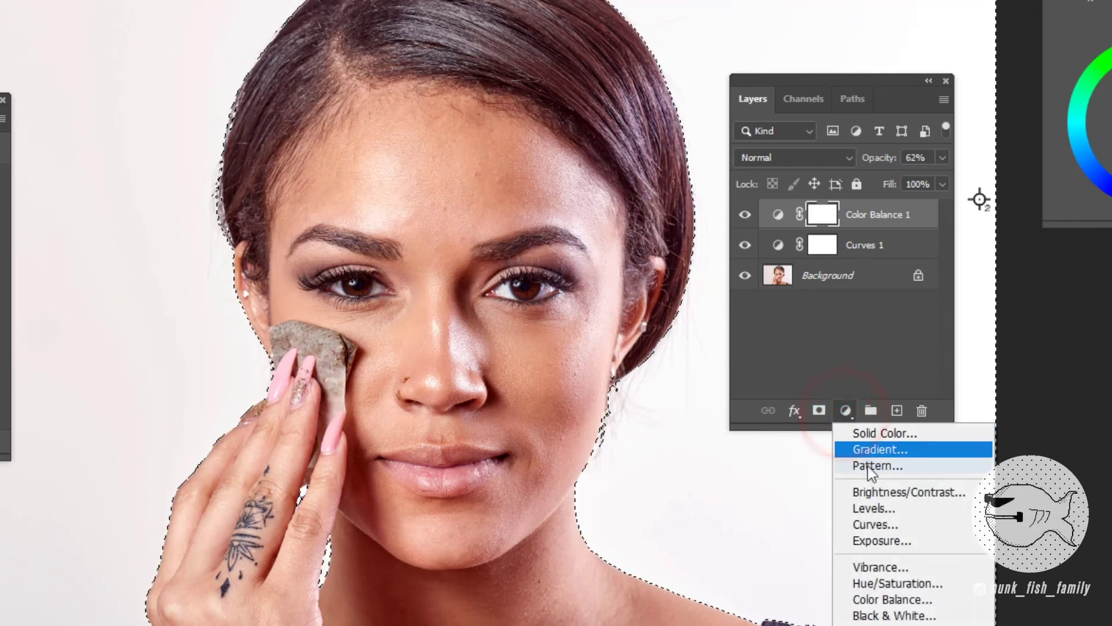
{"action": "left_click", "coordinate": [889, 584]}
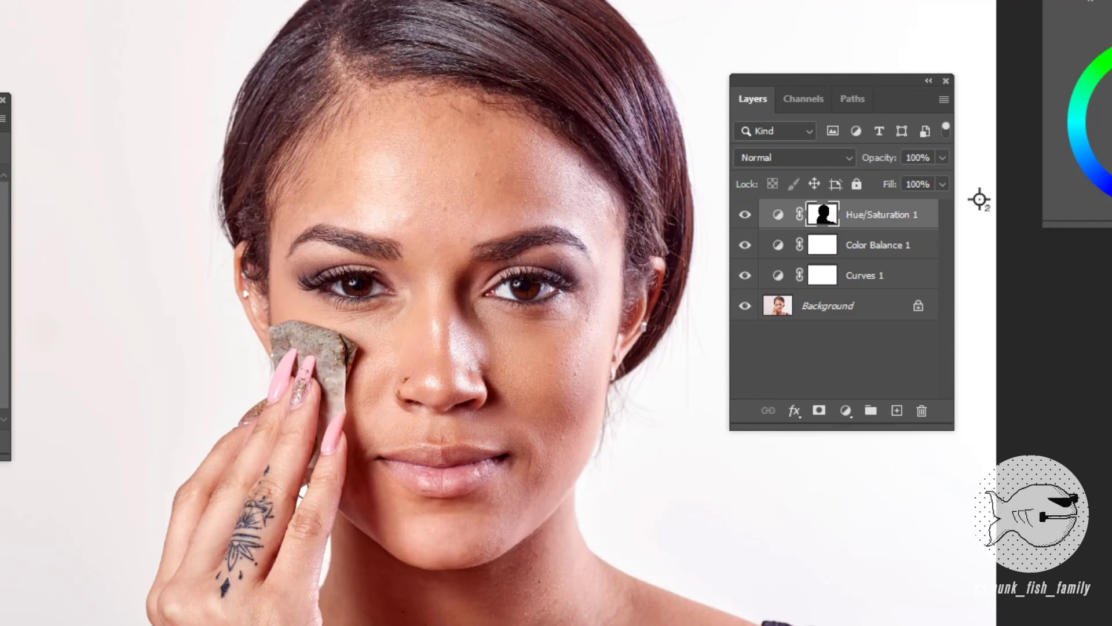
{"action": "left_click_drag", "start_coordinate": [6, 98], "coordinate": [85, 33]}
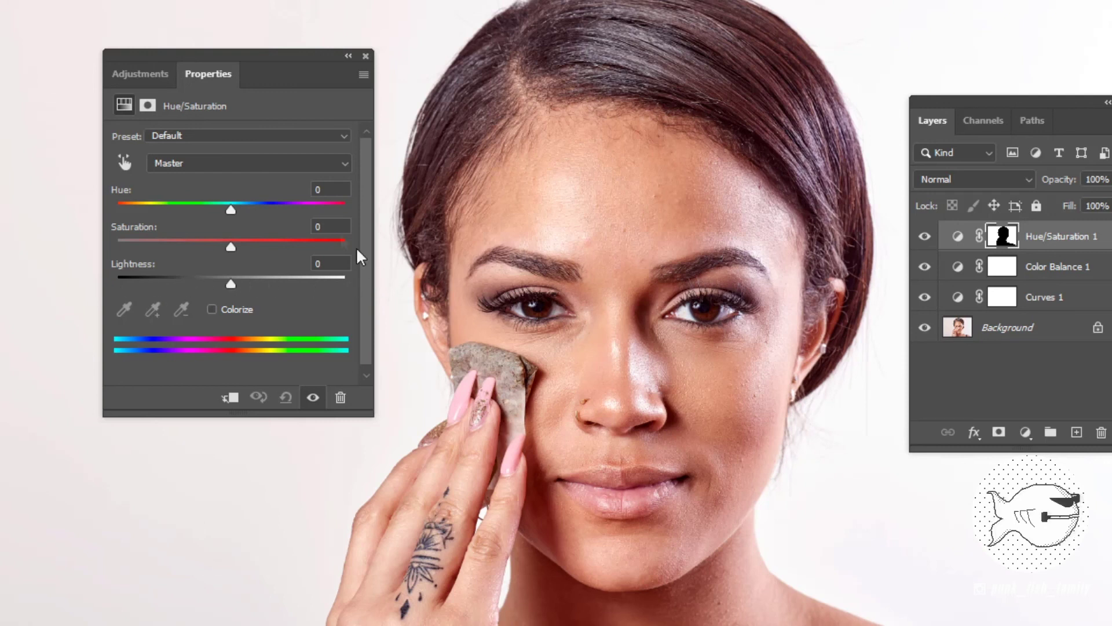
{"action": "left_click_drag", "start_coordinate": [224, 57], "coordinate": [163, 100]}
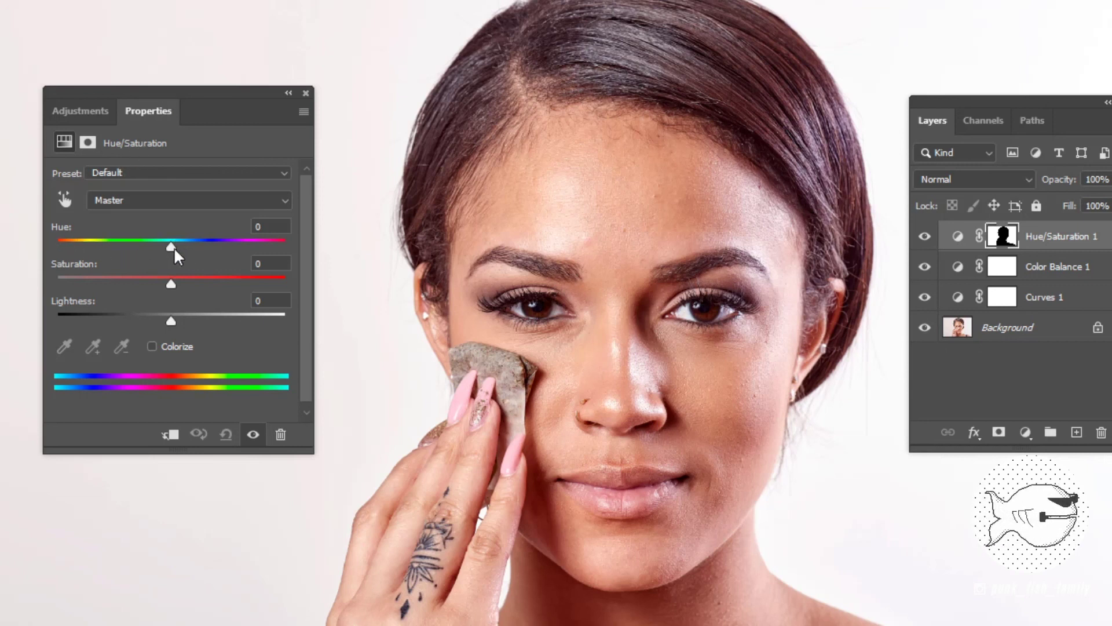
Step: Try background hues of +180 and -149 with stronger saturation, bringing the saturation back to +27
{"action": "left_click_drag", "start_coordinate": [171, 248], "coordinate": [308, 248]}
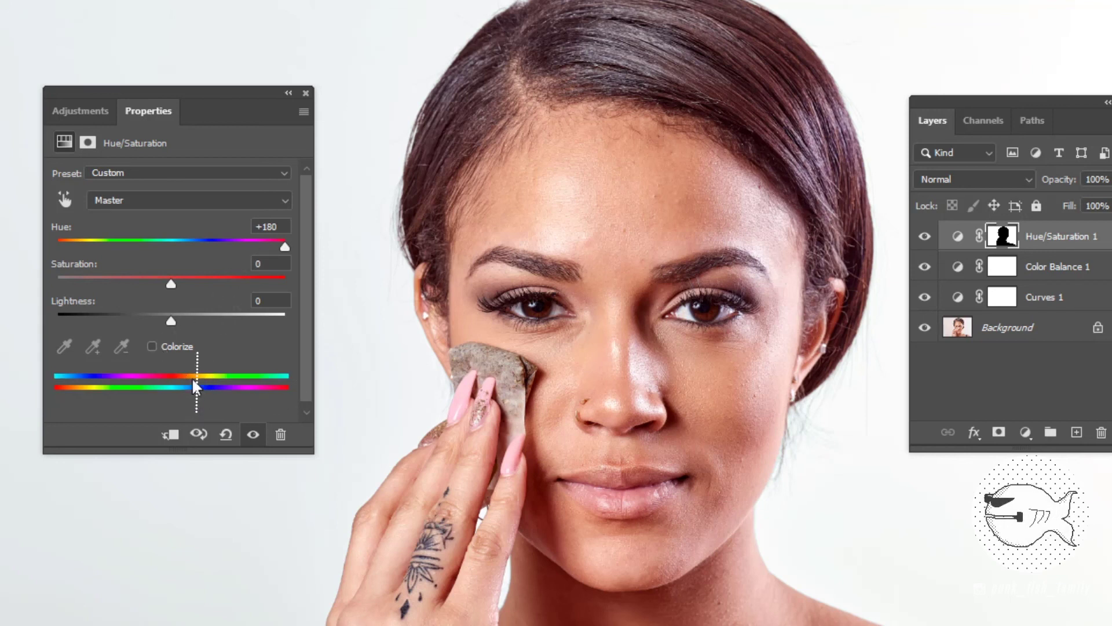
{"action": "left_click_drag", "start_coordinate": [283, 247], "coordinate": [71, 245]}
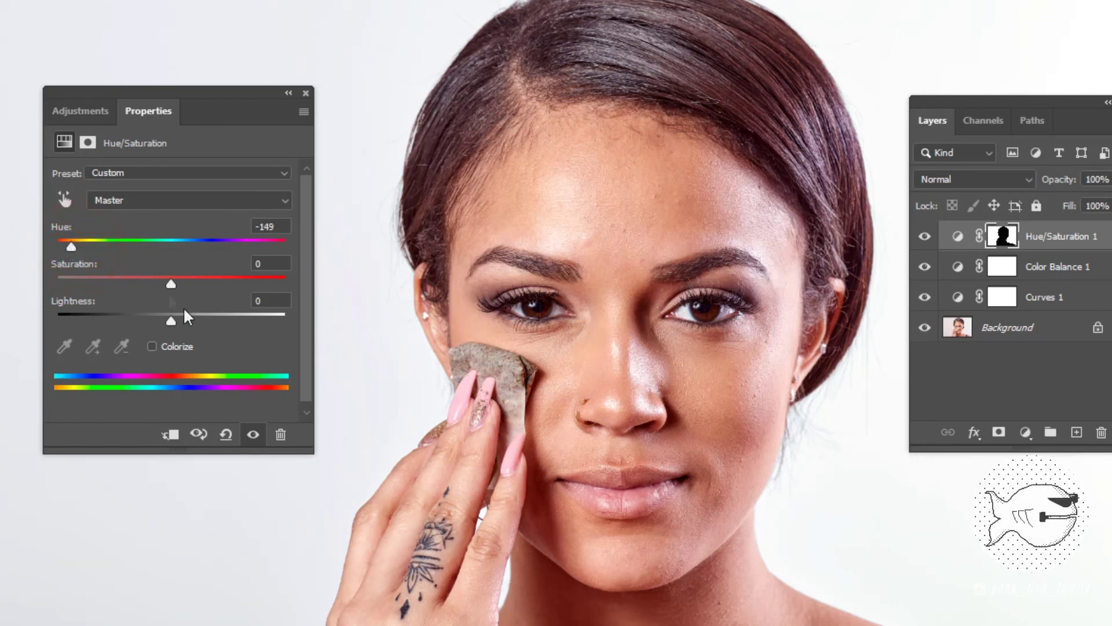
{"action": "left_click_drag", "start_coordinate": [172, 283], "coordinate": [224, 280]}
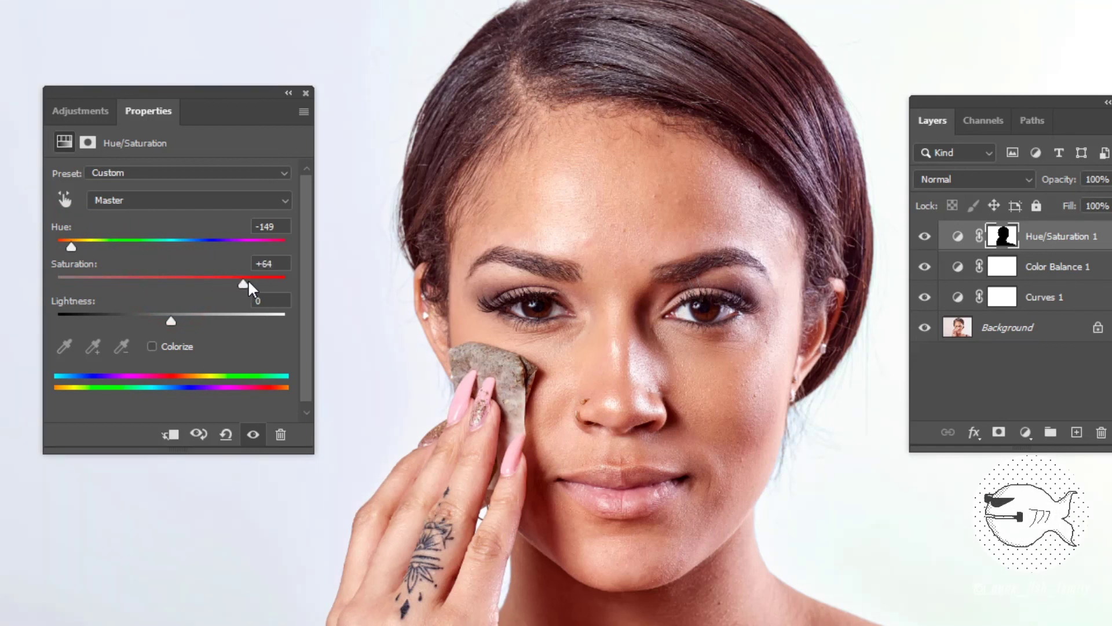
{"action": "left_click_drag", "start_coordinate": [252, 280], "coordinate": [255, 281]}
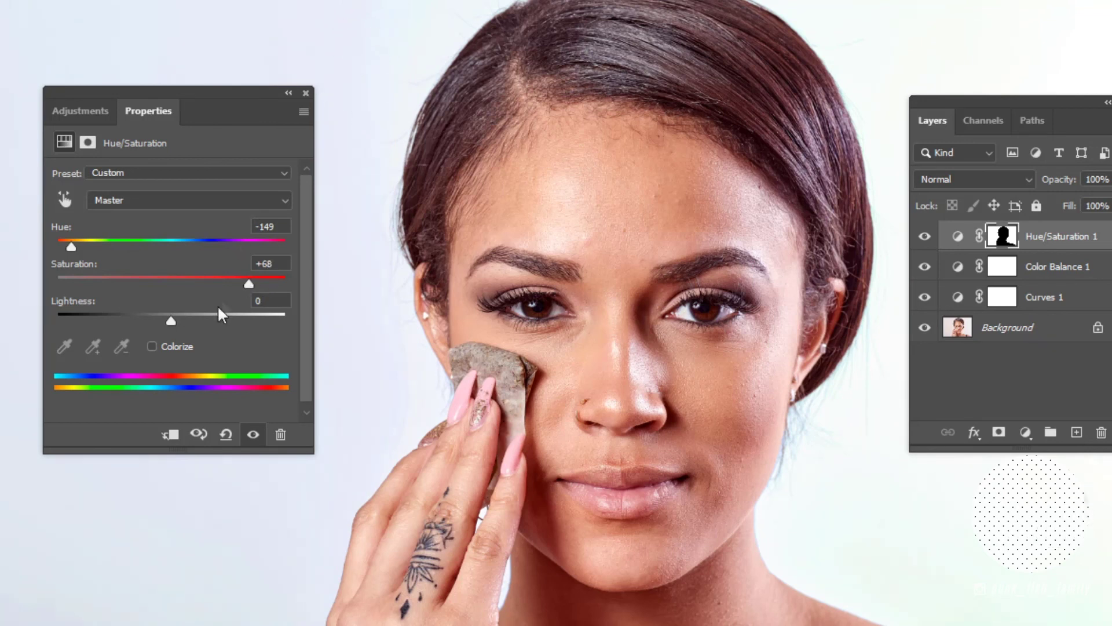
{"action": "left_click_drag", "start_coordinate": [249, 283], "coordinate": [201, 279]}
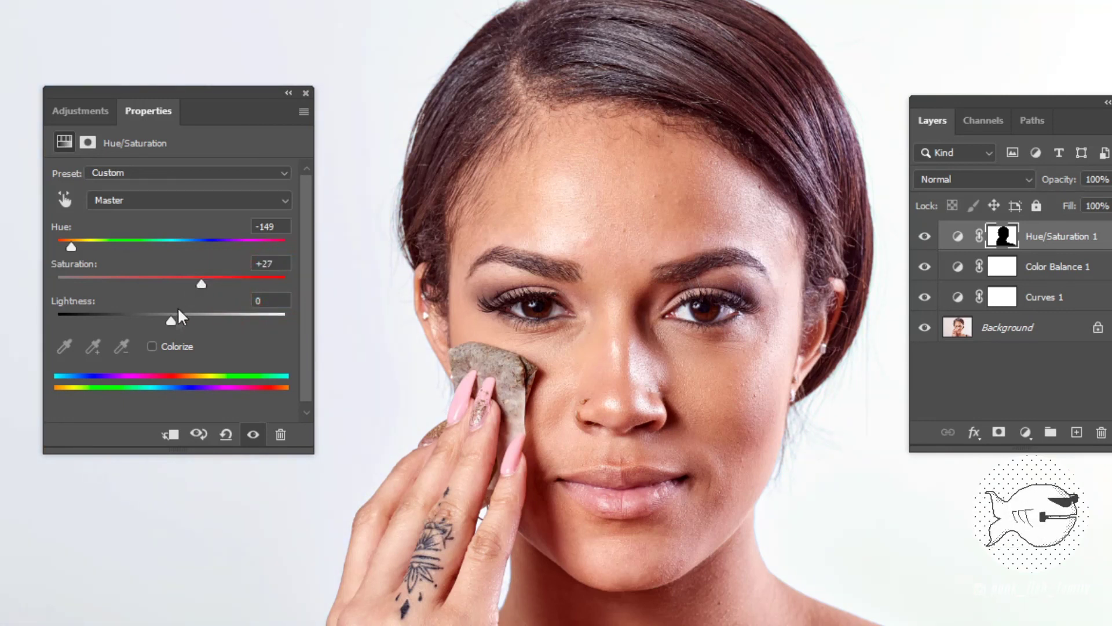
Step: Set the background's Hue/Saturation adjustment to hue +168, saturation +28 and lightness -7
{"action": "mouse_move", "coordinate": [168, 321]}
{"action": "left_mouse_down"}
{"action": "mouse_move", "coordinate": [186, 319]}
{"action": "mouse_move", "coordinate": [172, 318]}
{"action": "left_mouse_up"}
{"action": "mouse_move", "coordinate": [77, 247]}
{"action": "left_mouse_down"}
{"action": "mouse_move", "coordinate": [289, 252]}
{"action": "mouse_move", "coordinate": [71, 249]}
{"action": "left_mouse_up"}
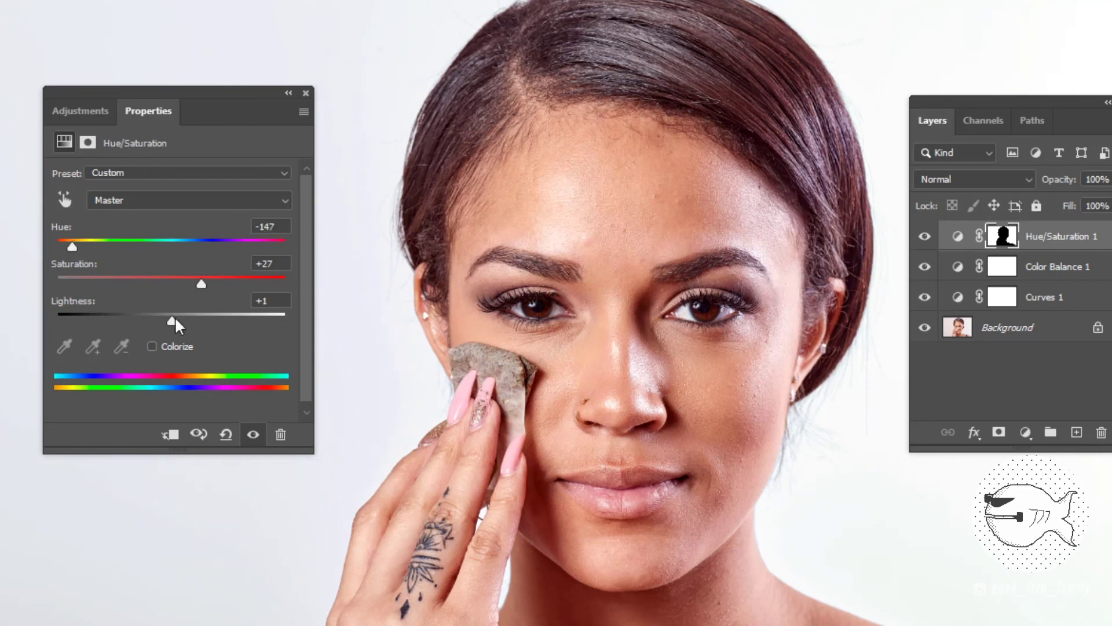
{"action": "left_click_drag", "start_coordinate": [172, 320], "coordinate": [162, 320]}
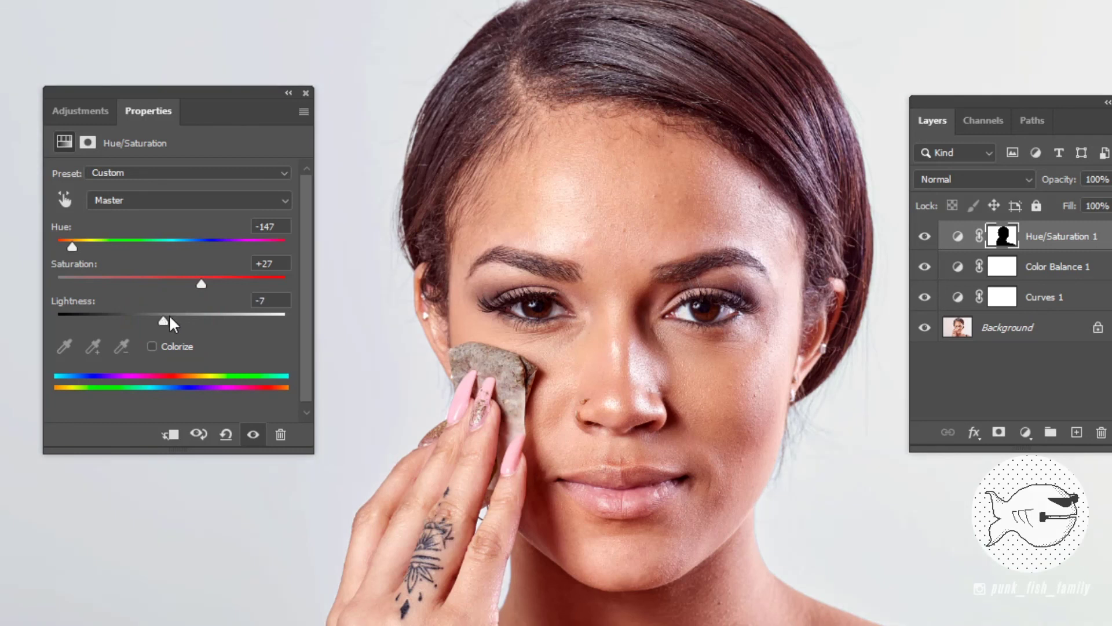
{"action": "left_click_drag", "start_coordinate": [198, 280], "coordinate": [203, 283]}
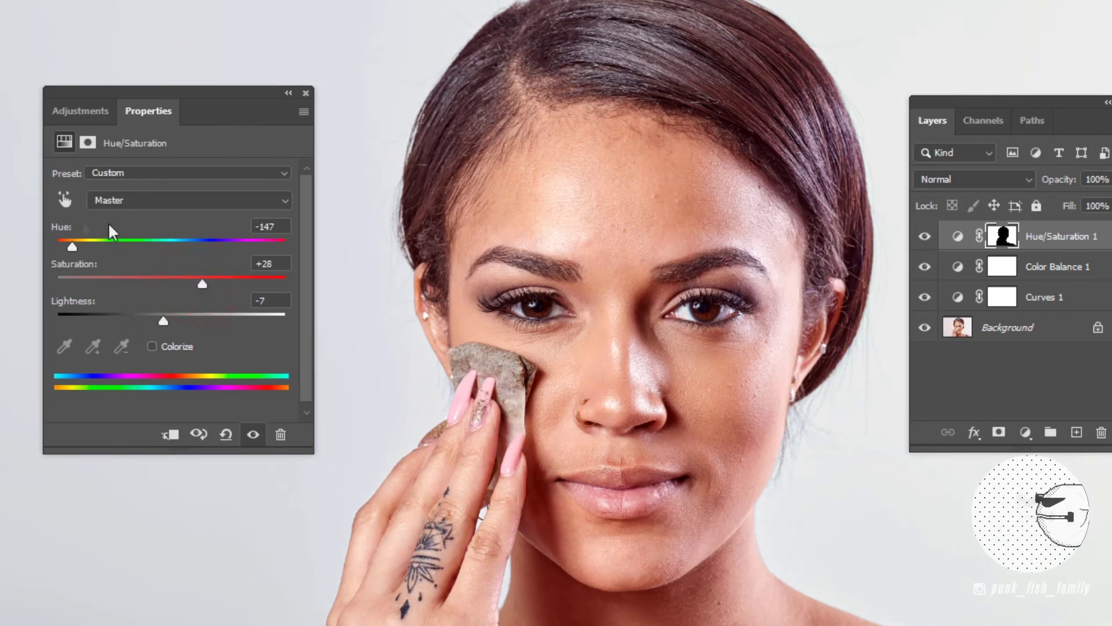
{"action": "left_click_drag", "start_coordinate": [71, 247], "coordinate": [279, 248]}
{"action": "left_click_drag", "start_coordinate": [207, 97], "coordinate": [133, 96]}
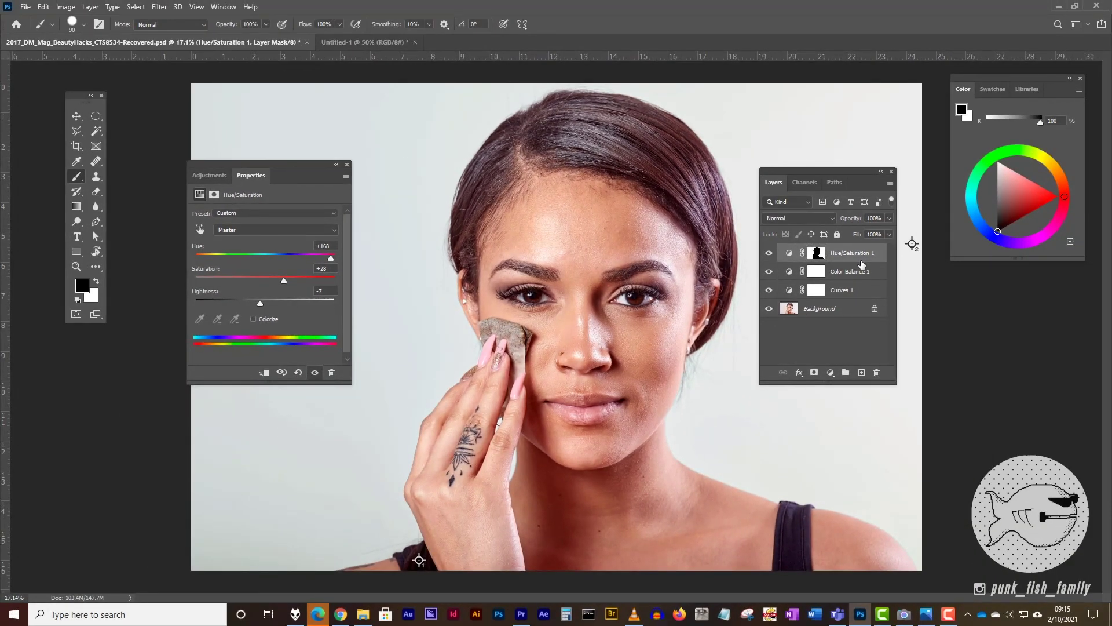
Step: Collapse the adjustment settings and compare the original Background layer alone with the fully adjusted portrait
{"action": "left_click", "coordinate": [336, 164]}
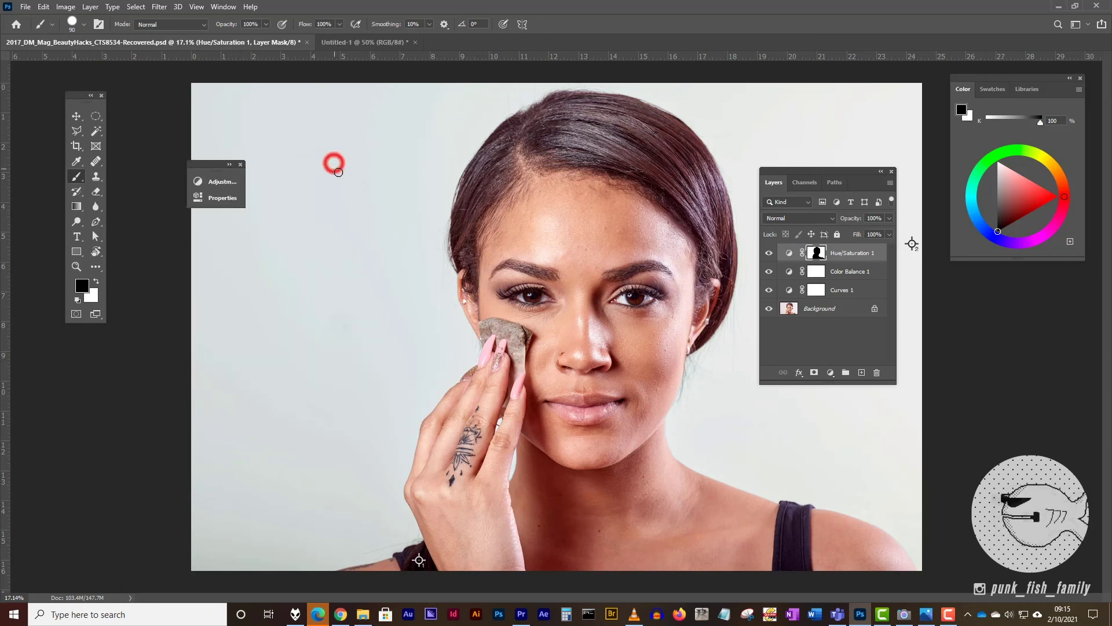
{"action": "left_click", "coordinate": [769, 309], "text": "alt"}
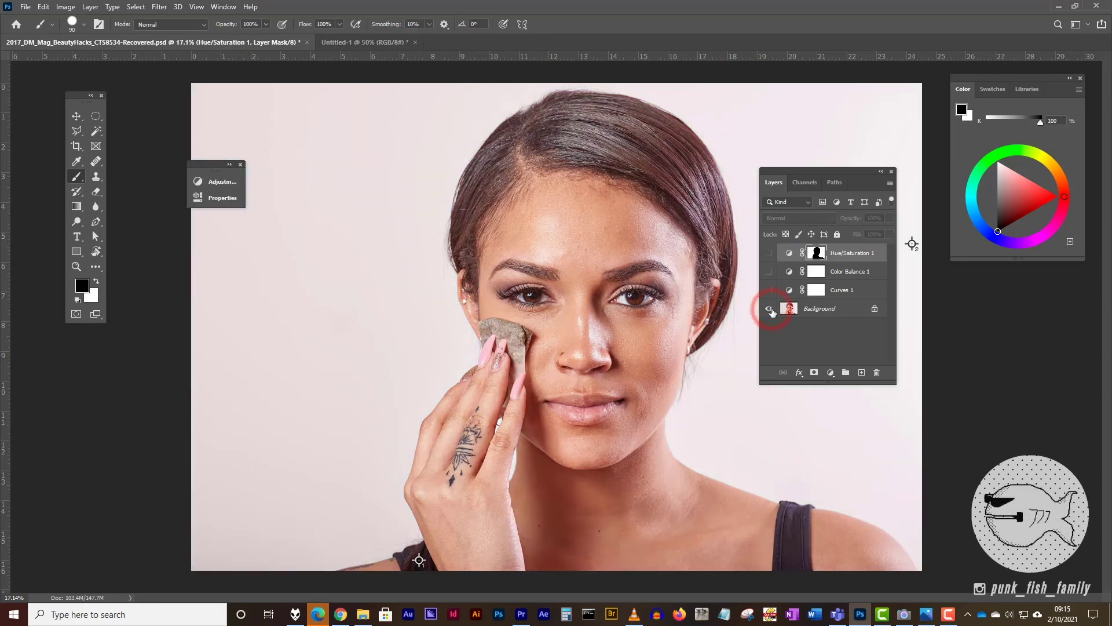
{"action": "left_click", "coordinate": [769, 309], "text": "alt"}
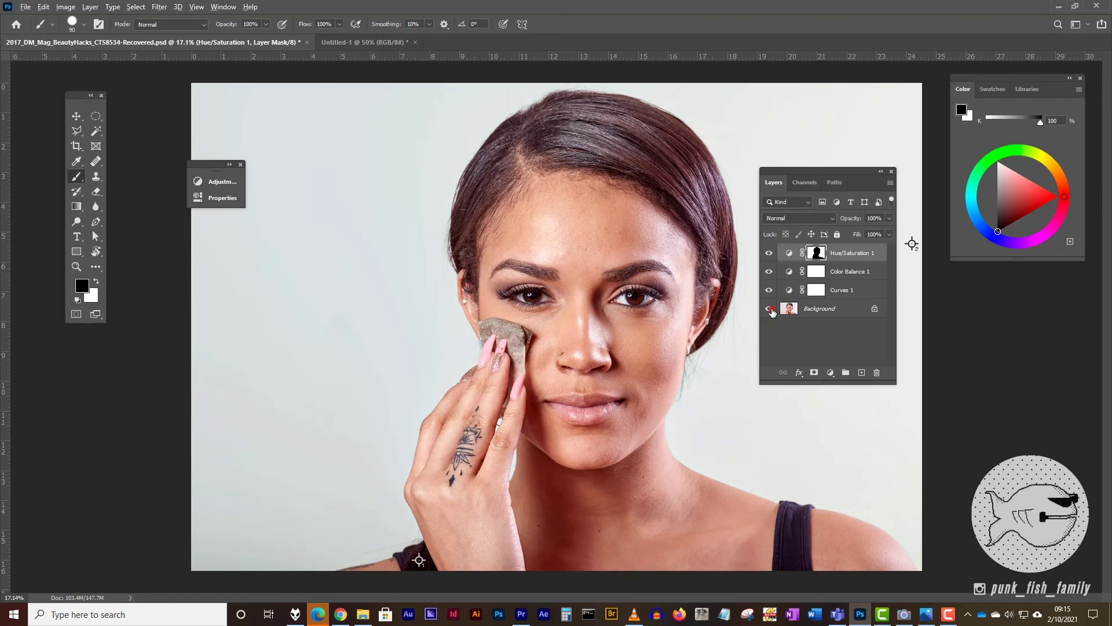
{"action": "left_click", "coordinate": [769, 309], "text": "alt"}
{"action": "left_click", "coordinate": [769, 308], "text": "alt"}
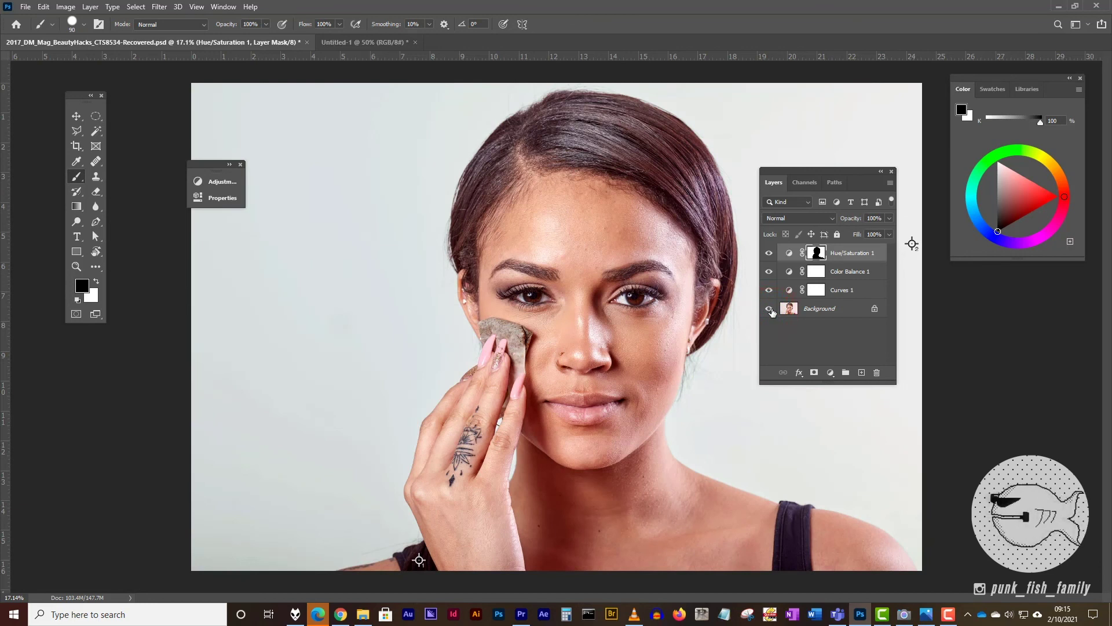